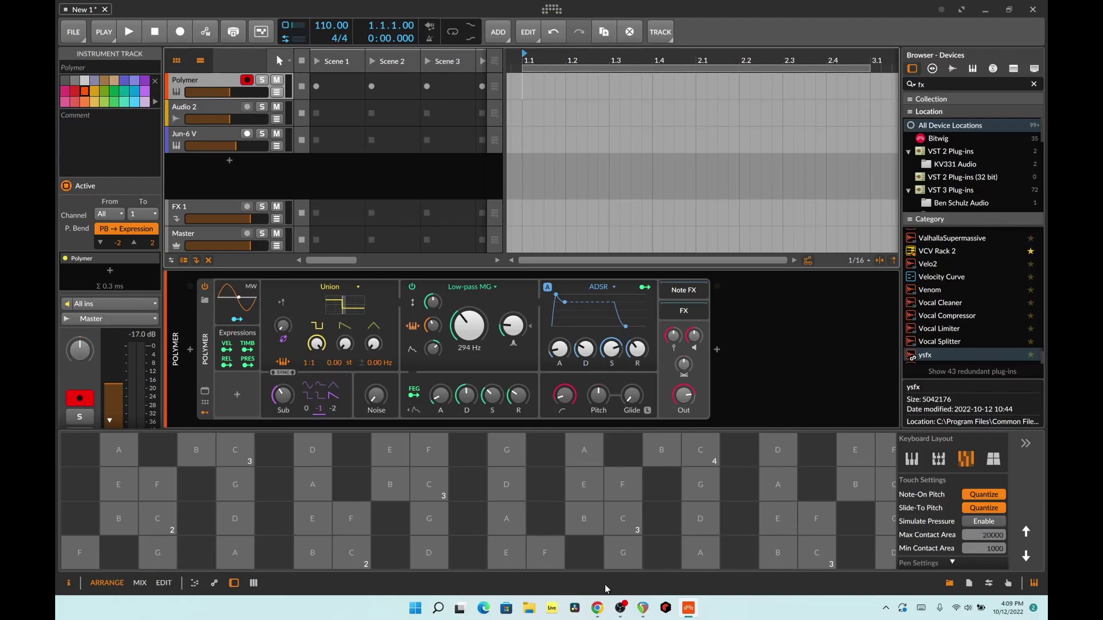
- Switch to Chrome and read the r/Bitwig post about building Spectral suite plugins, including its YSFX and CLAP code sections
{"action": "left_click", "coordinate": [597, 608]}
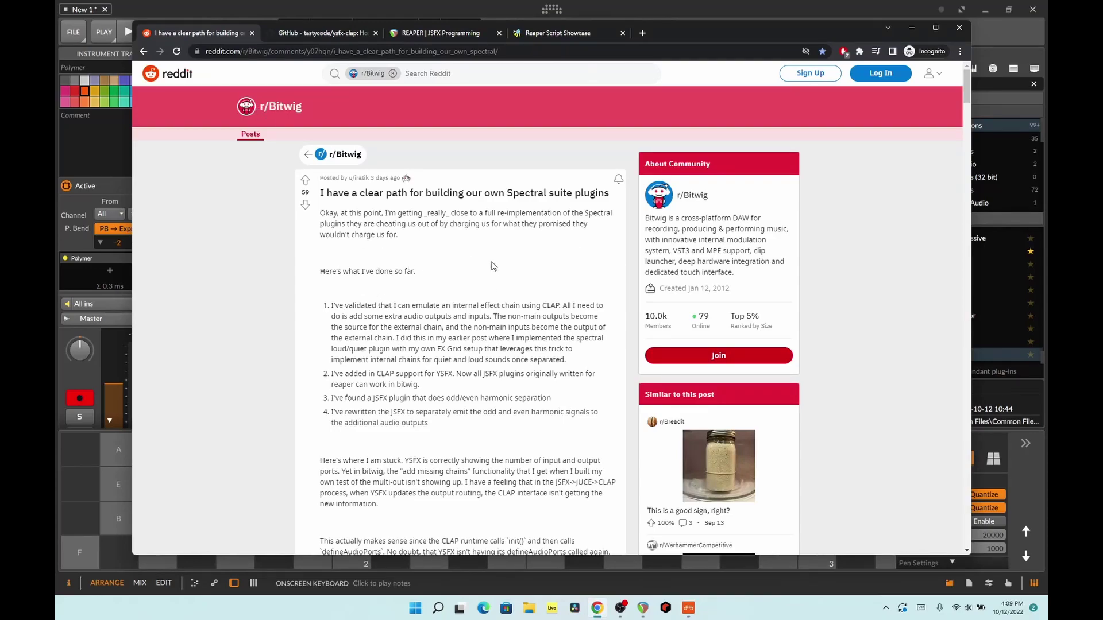
{"action": "scroll", "coordinate": [492, 266], "scroll_direction": "down", "scroll_amount": 3}
{"action": "scroll", "coordinate": [544, 270], "scroll_direction": "up", "scroll_amount": 3}
{"action": "scroll", "coordinate": [540, 264], "scroll_direction": "down", "scroll_amount": 12}
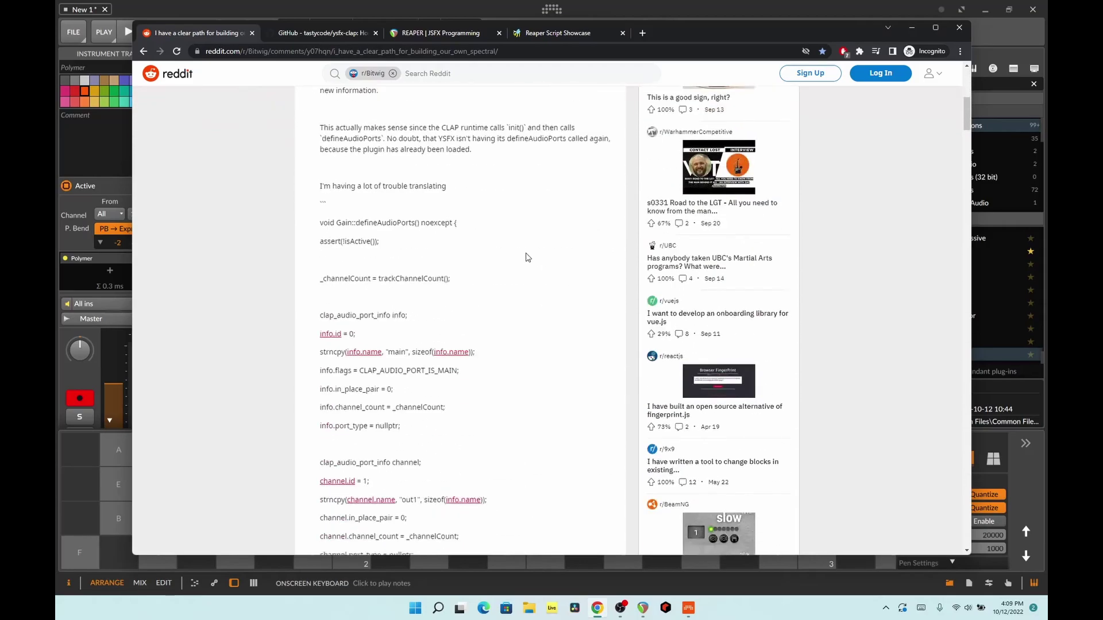
{"action": "scroll", "coordinate": [528, 258], "scroll_direction": "up", "scroll_amount": 6}
{"action": "scroll", "coordinate": [528, 258], "scroll_direction": "up", "scroll_amount": 6}
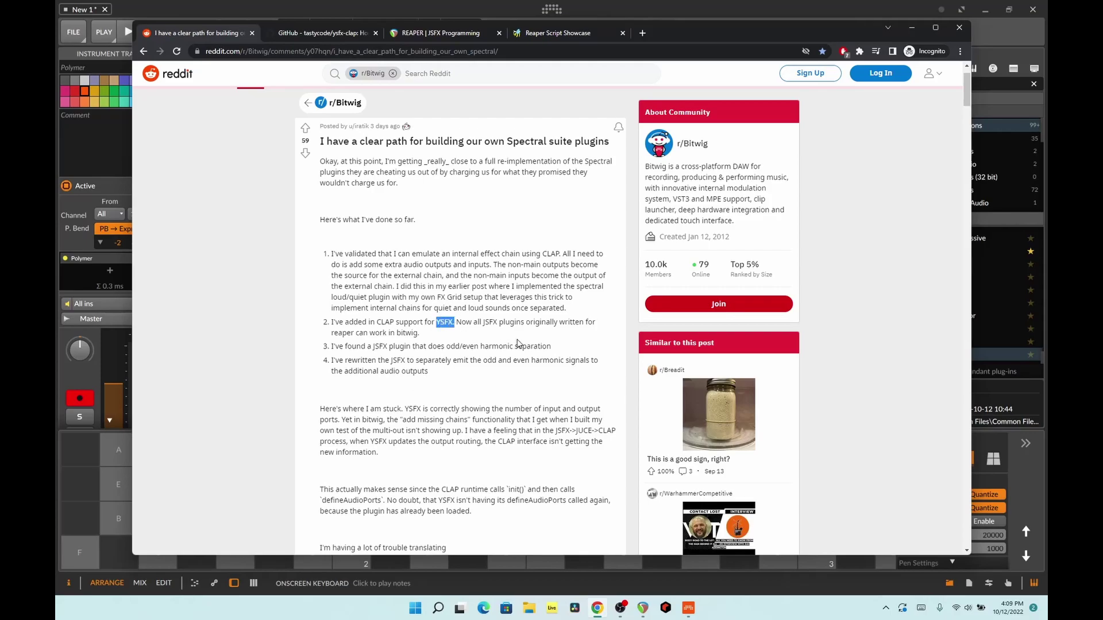
{"action": "scroll", "coordinate": [508, 336], "scroll_direction": "down", "scroll_amount": 20}
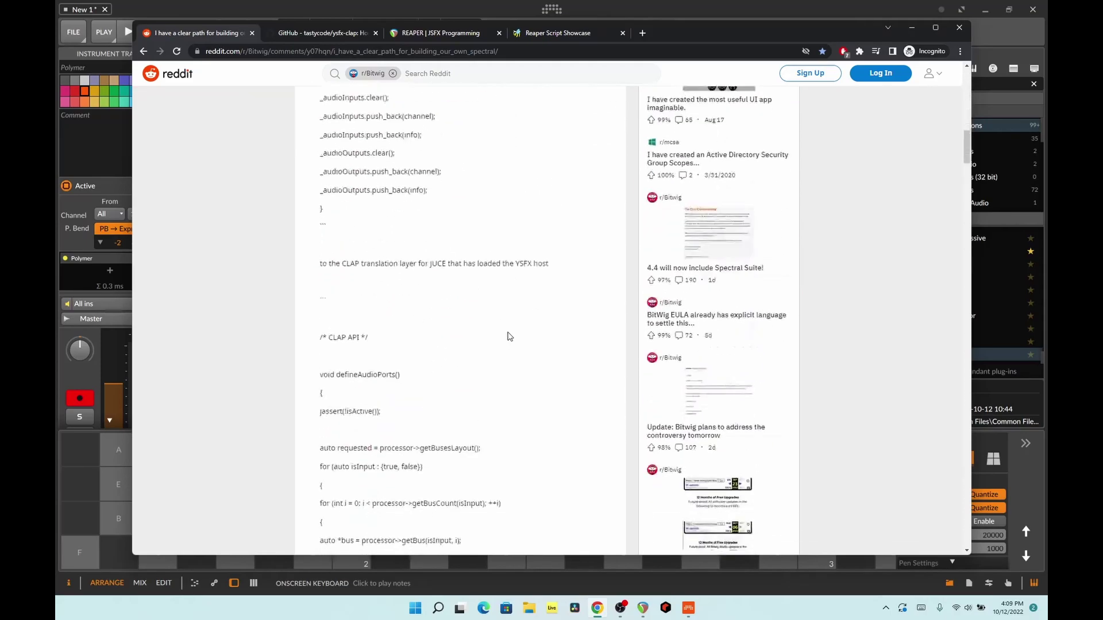
{"action": "scroll", "coordinate": [507, 333], "scroll_direction": "up", "scroll_amount": 20}
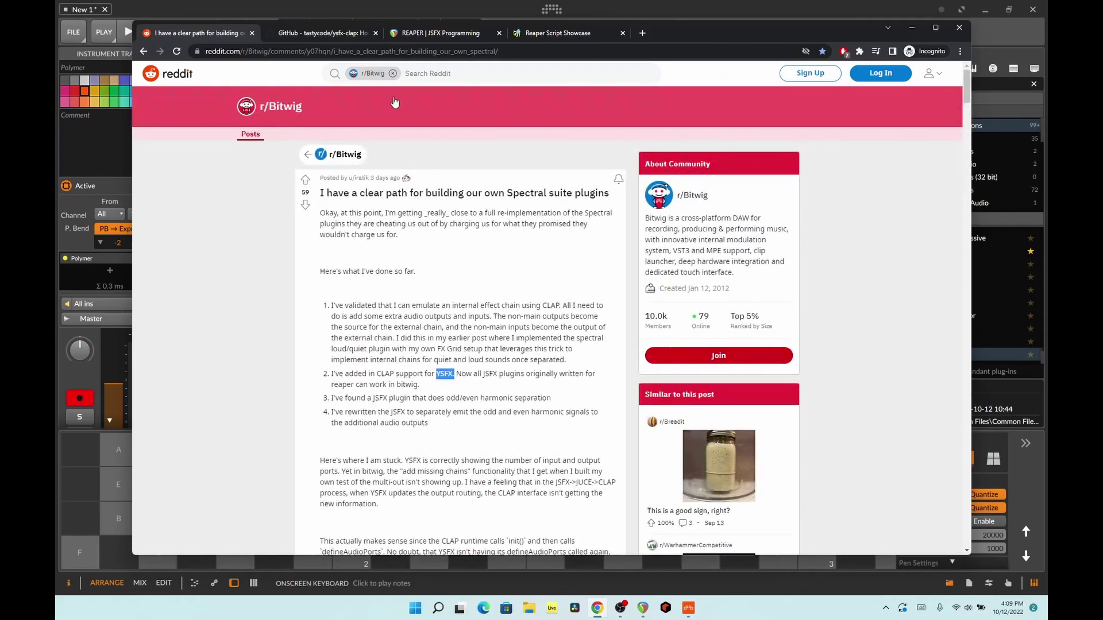
- Review the ysfx-clap GitHub repository, covering its file list, development builds, building instructions and JSFX resources
{"action": "left_click", "coordinate": [332, 39]}
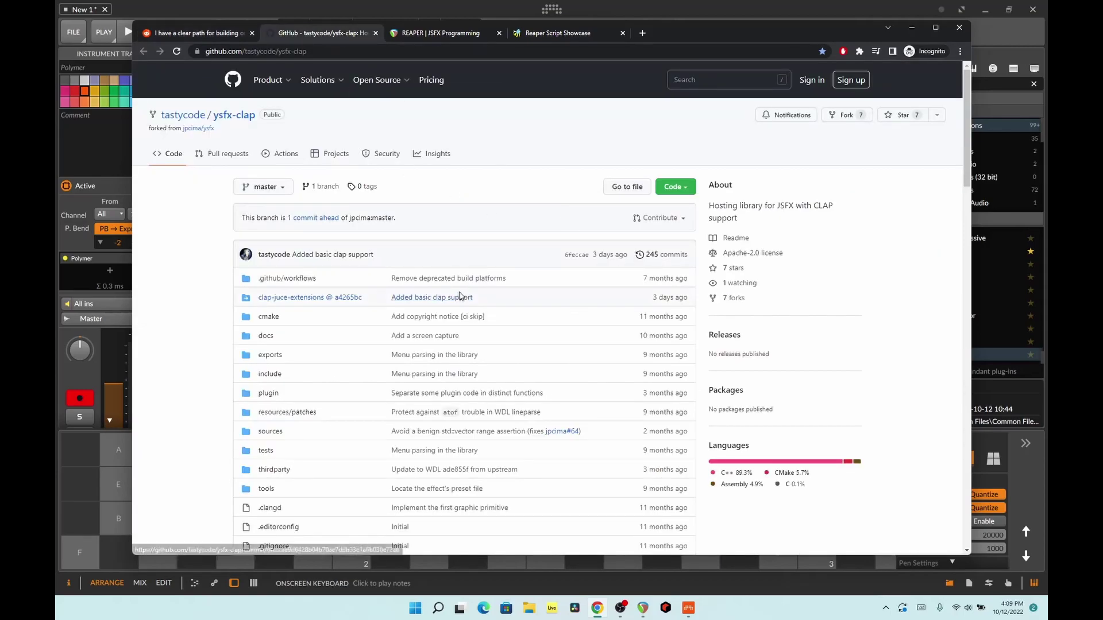
{"action": "scroll", "coordinate": [470, 289], "scroll_direction": "down", "scroll_amount": 4}
{"action": "scroll", "coordinate": [470, 289], "scroll_direction": "down", "scroll_amount": 4}
{"action": "scroll", "coordinate": [471, 290], "scroll_direction": "up", "scroll_amount": 3}
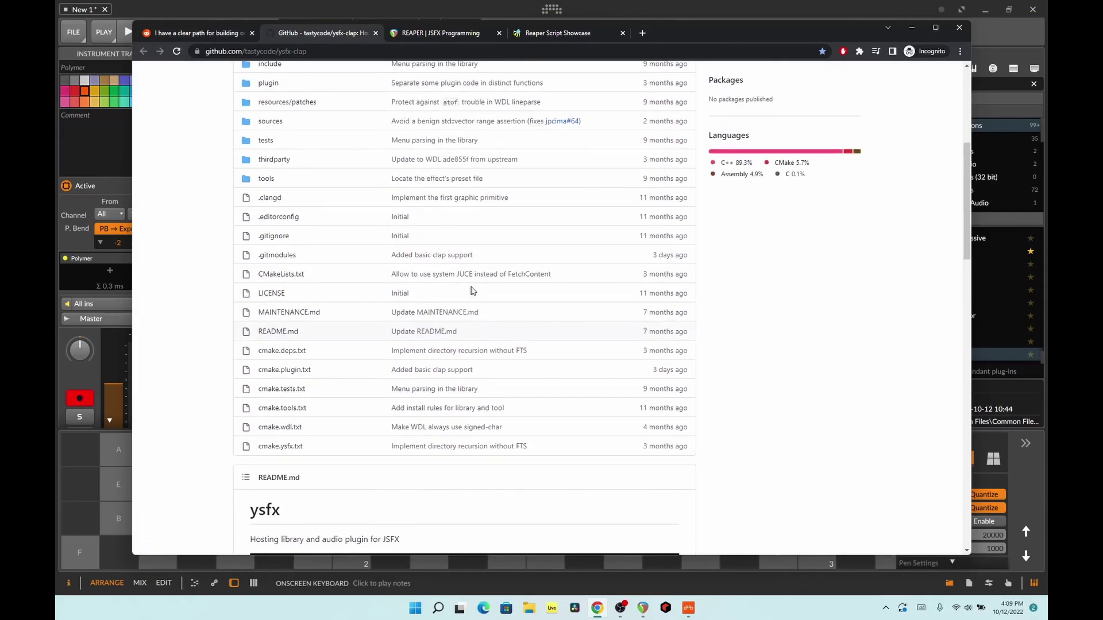
{"action": "scroll", "coordinate": [471, 290], "scroll_direction": "down", "scroll_amount": 18}
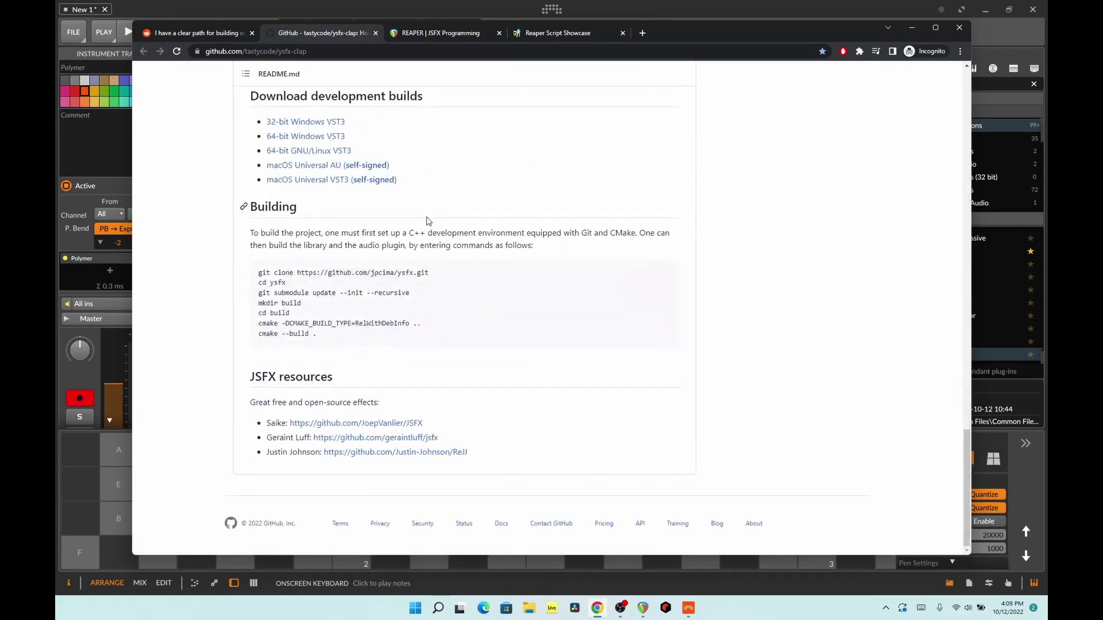
{"action": "scroll", "coordinate": [449, 256], "scroll_direction": "up", "scroll_amount": 2}
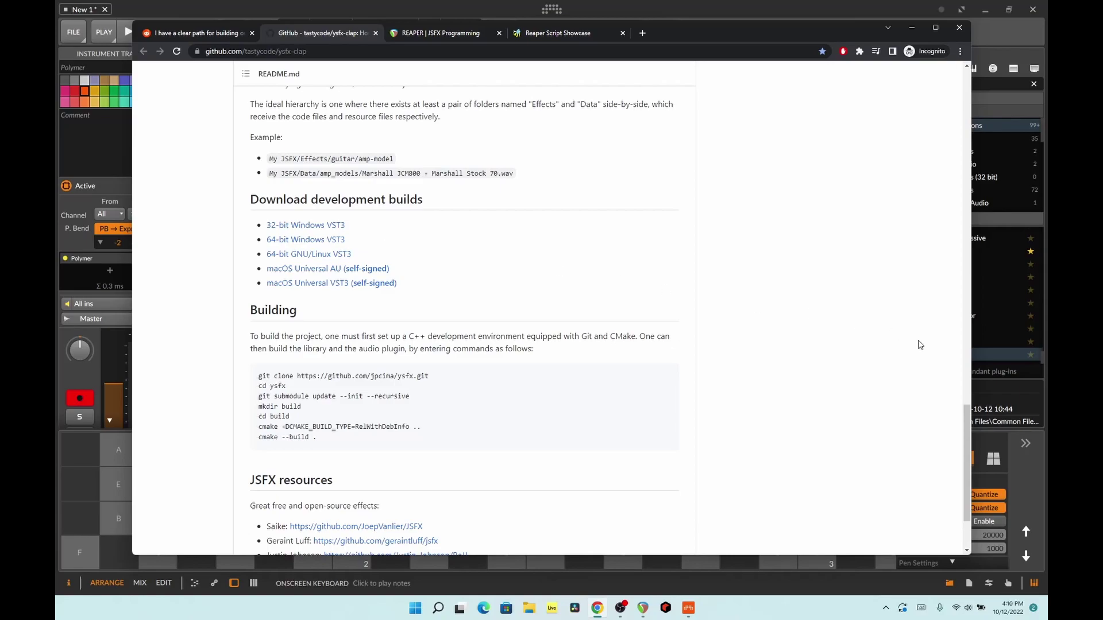
{"action": "left_click_drag", "start_coordinate": [964, 426], "coordinate": [923, 101]}
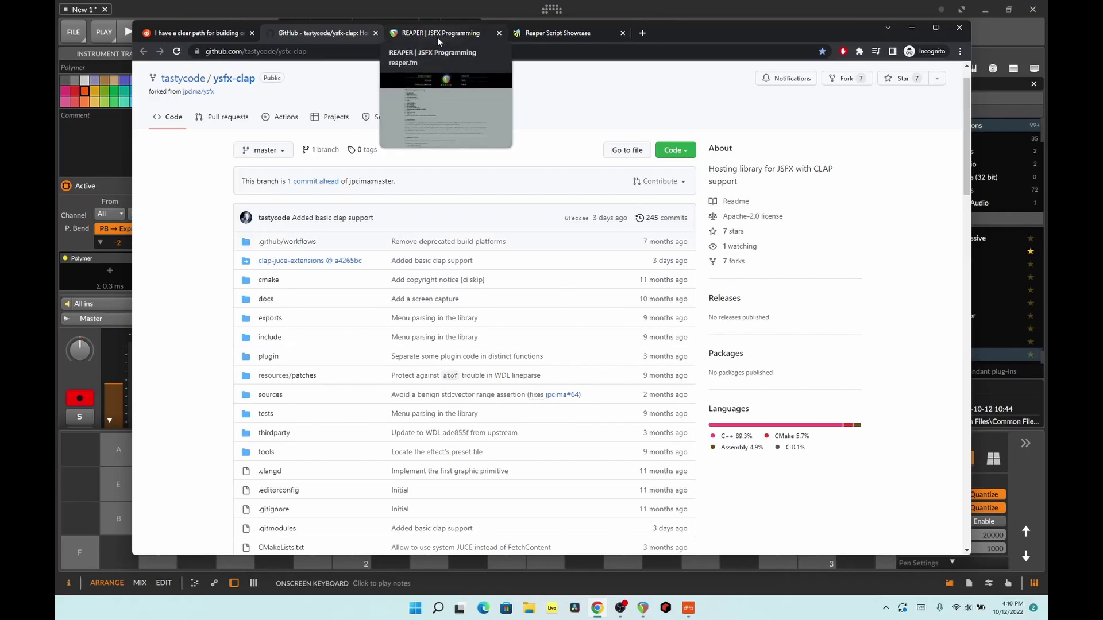
- Switch to REAPER and browse the JS plugins available for the Jun-6 V track, closing the list without adding any
{"action": "left_click", "coordinate": [643, 609]}
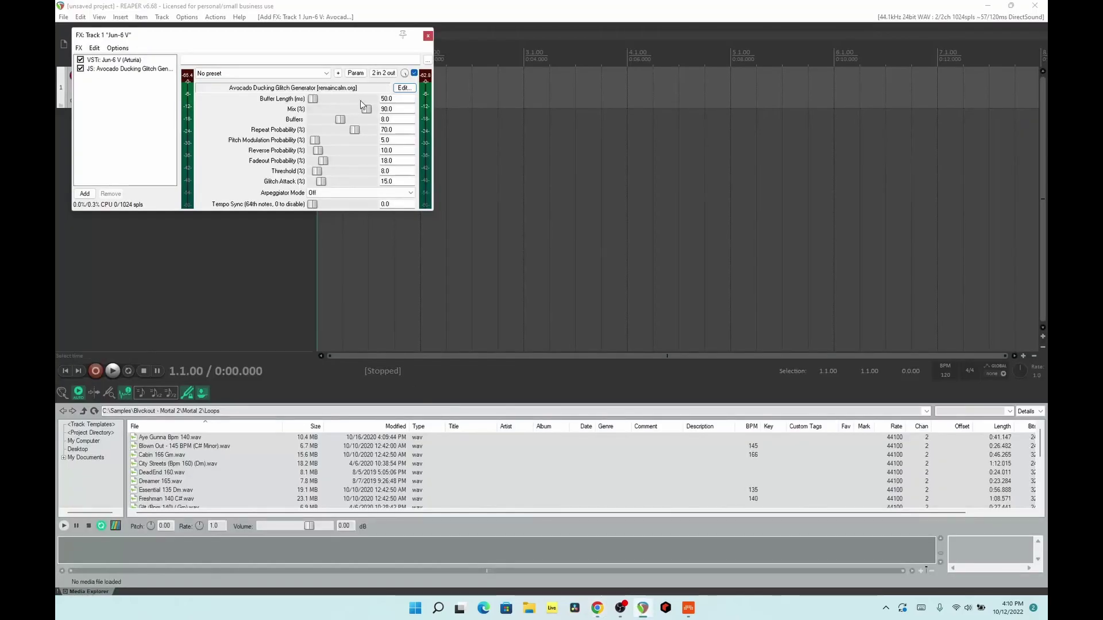
{"action": "left_click_drag", "start_coordinate": [220, 38], "coordinate": [447, 73]}
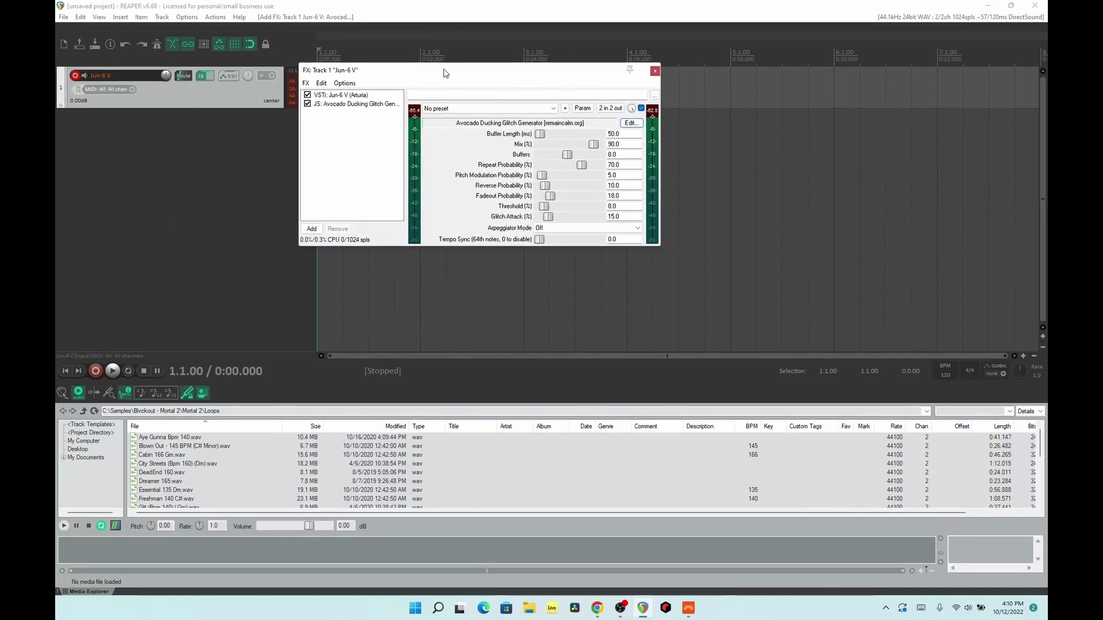
{"action": "right_click", "coordinate": [339, 124]}
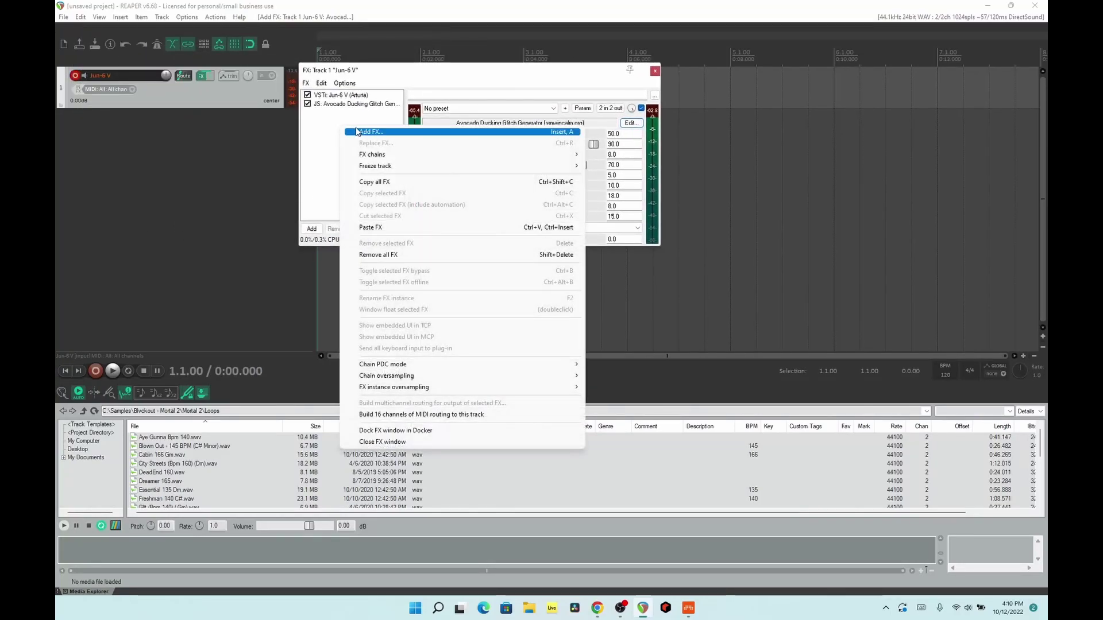
{"action": "left_click", "coordinate": [357, 130]}
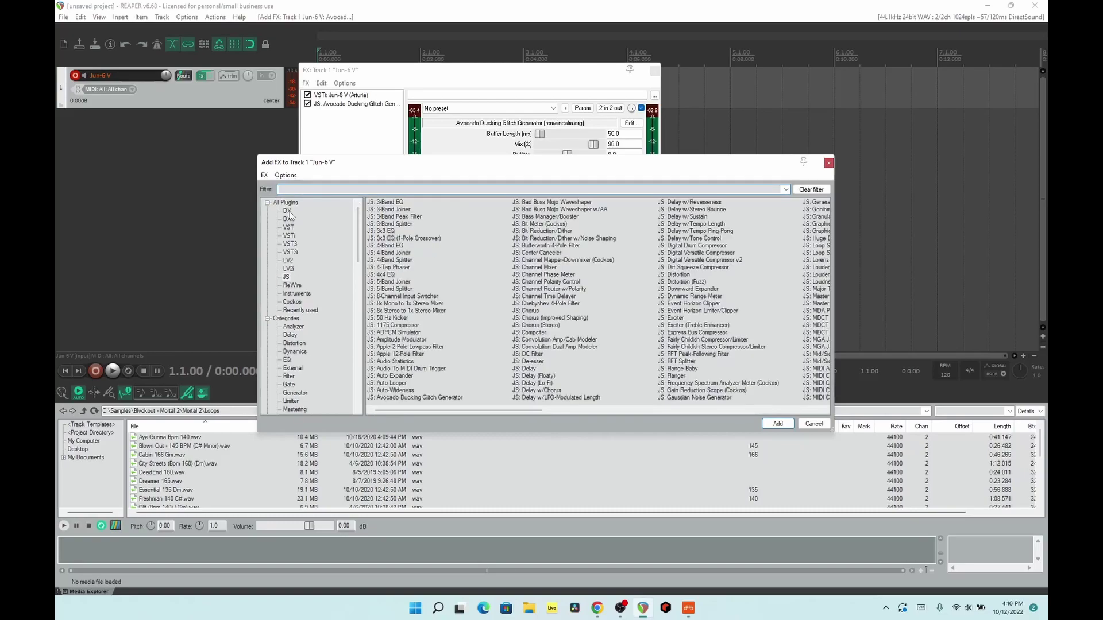
{"action": "left_click_drag", "start_coordinate": [529, 414], "coordinate": [673, 422]}
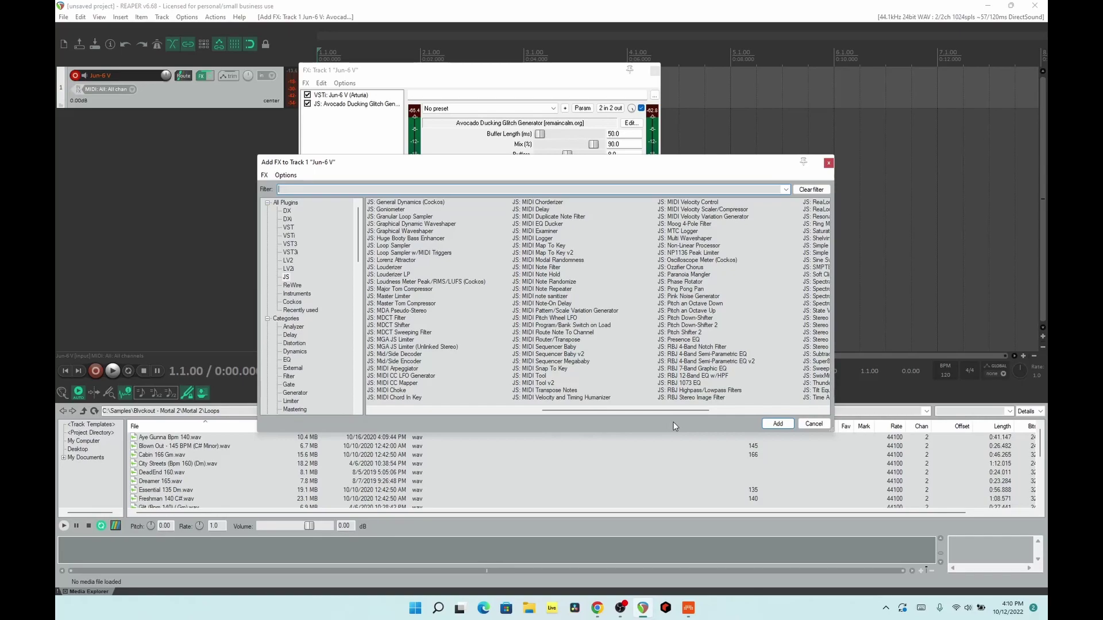
{"action": "left_click_drag", "start_coordinate": [677, 412], "coordinate": [793, 414]}
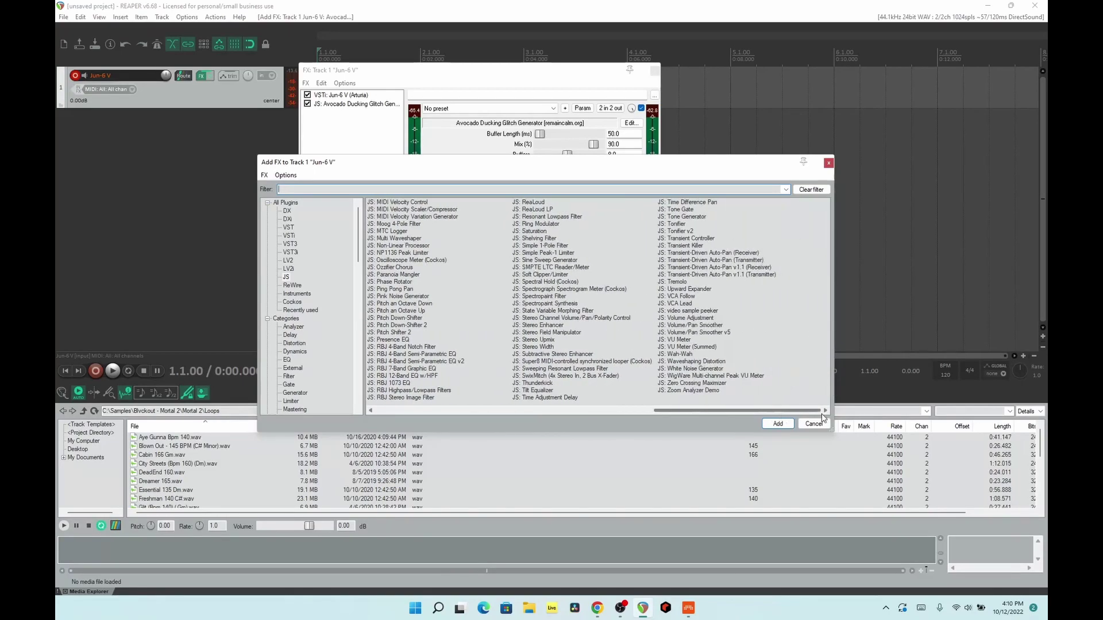
{"action": "scroll", "coordinate": [794, 413], "scroll_direction": "left", "scroll_amount": 5}
{"action": "left_click", "coordinate": [813, 424]}
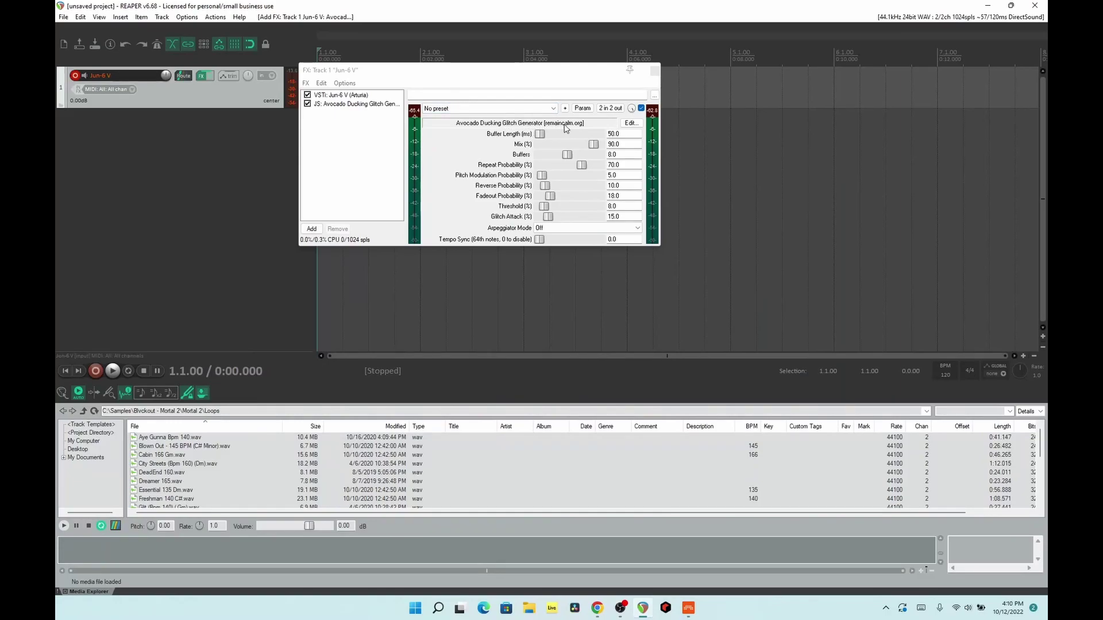
- Examine the source code of the Avocado Ducking Glitch Generator in the JS editor and close it
{"action": "left_click", "coordinate": [632, 123]}
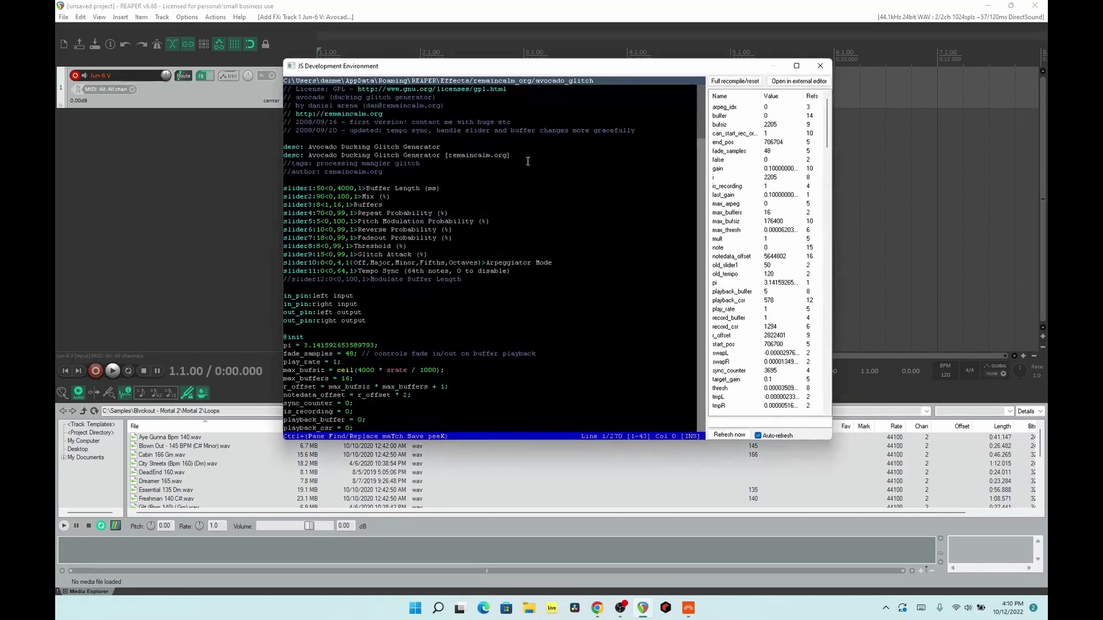
{"action": "scroll", "coordinate": [535, 166], "scroll_direction": "down", "scroll_amount": 20}
{"action": "scroll", "coordinate": [547, 173], "scroll_direction": "up", "scroll_amount": 20}
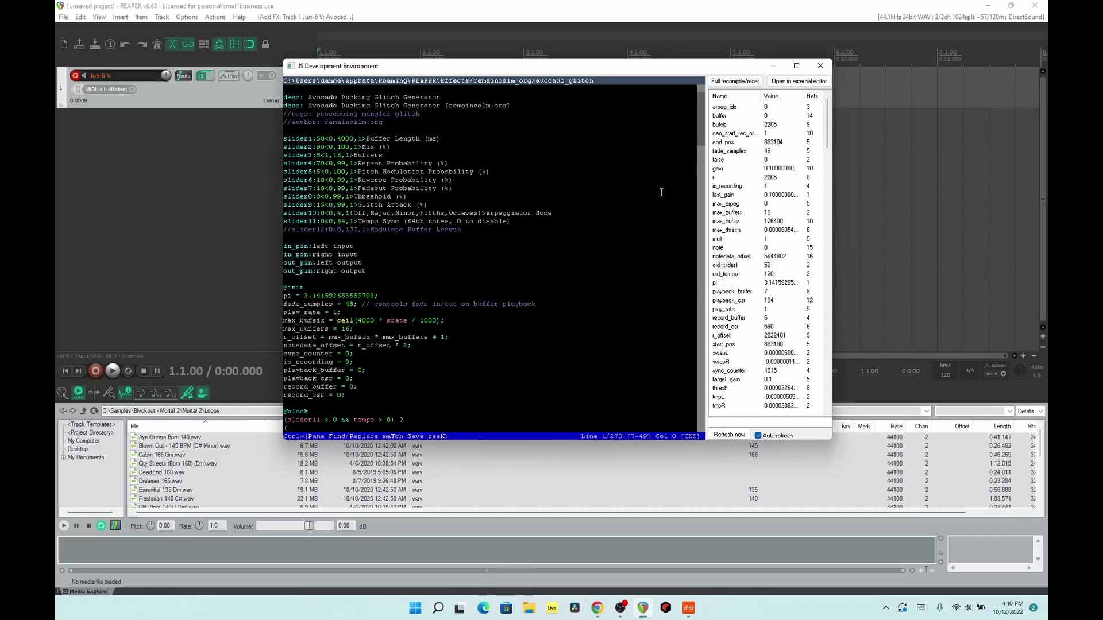
{"action": "scroll", "coordinate": [661, 193], "scroll_direction": "up", "scroll_amount": 2}
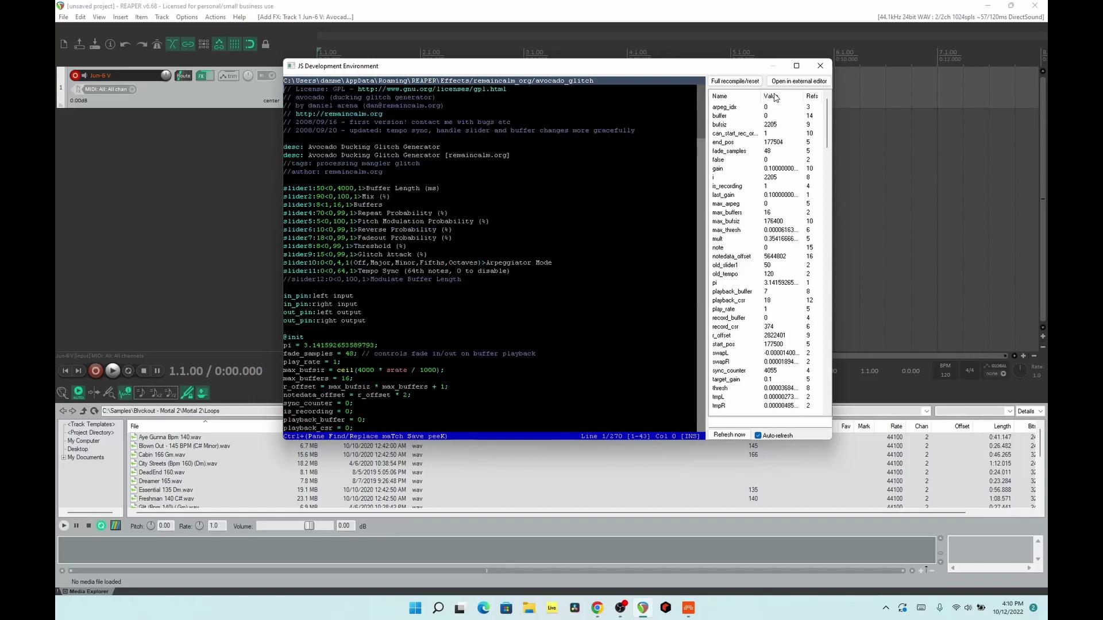
{"action": "left_click", "coordinate": [819, 69]}
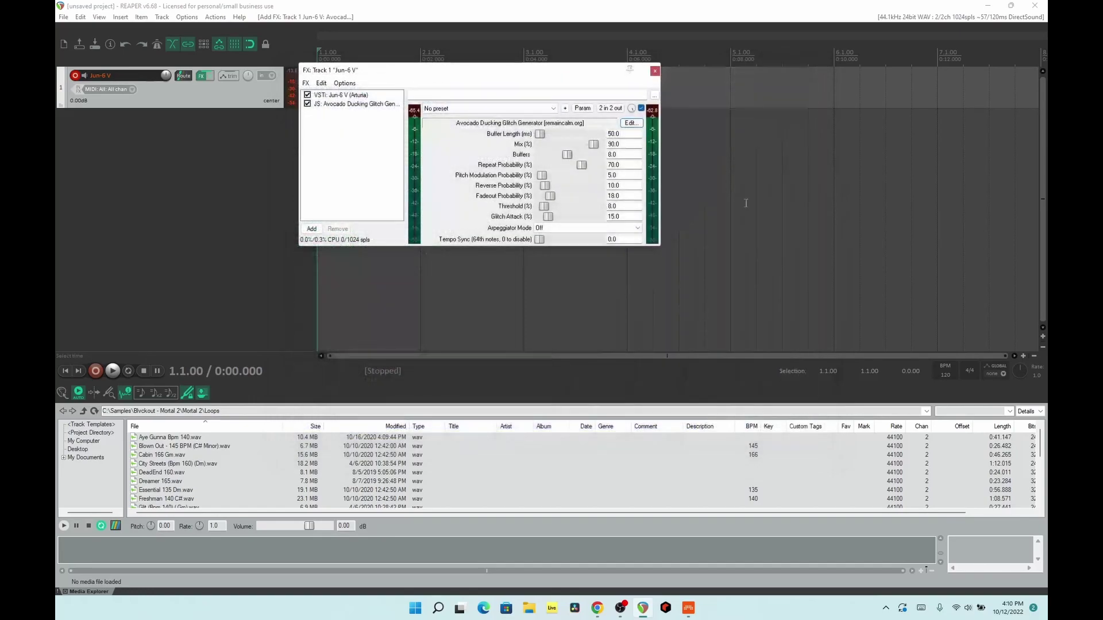
- Look through the available JS effects again, from compressors and splitters to MIDI tools and filters, without adding one
{"action": "right_click", "coordinate": [395, 145]}
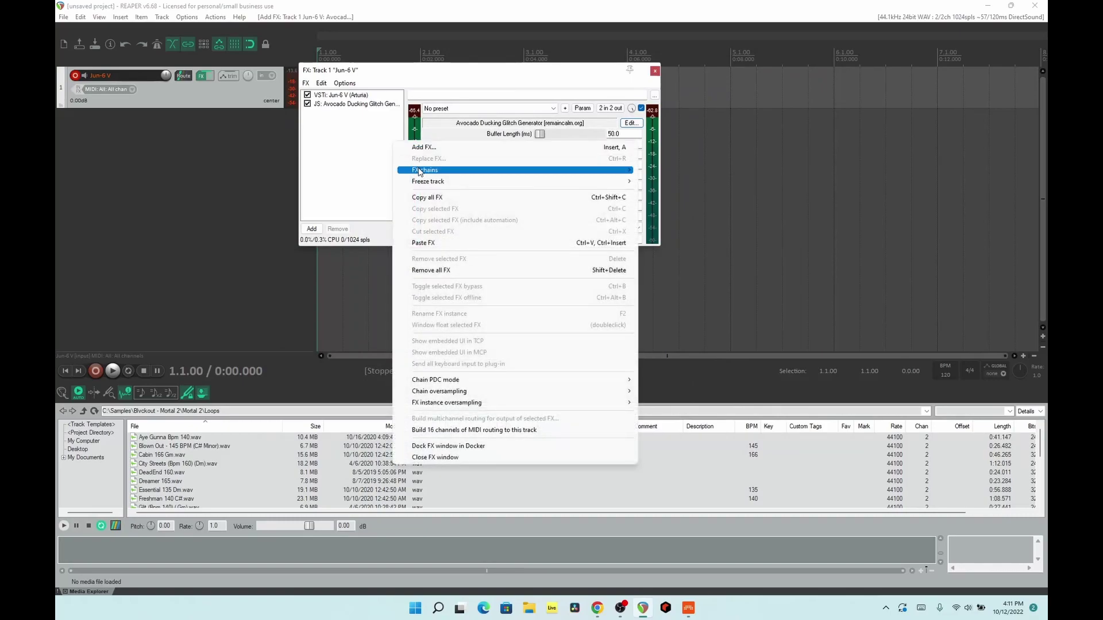
{"action": "left_click", "coordinate": [419, 148]}
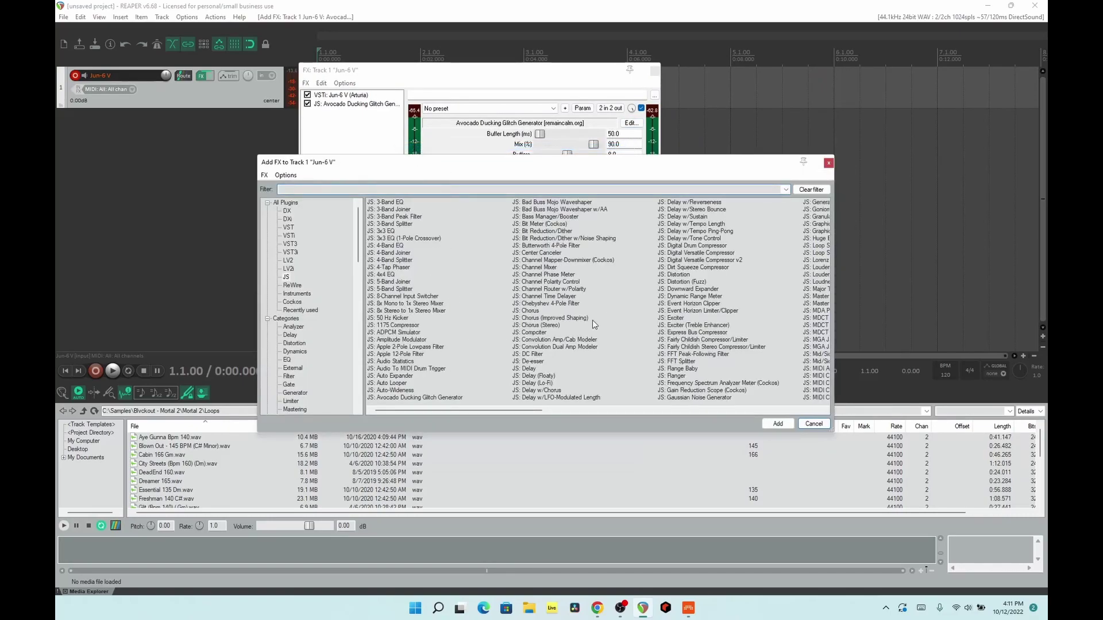
{"action": "left_click_drag", "start_coordinate": [521, 409], "coordinate": [553, 405]}
{"action": "left_click", "coordinate": [393, 326]}
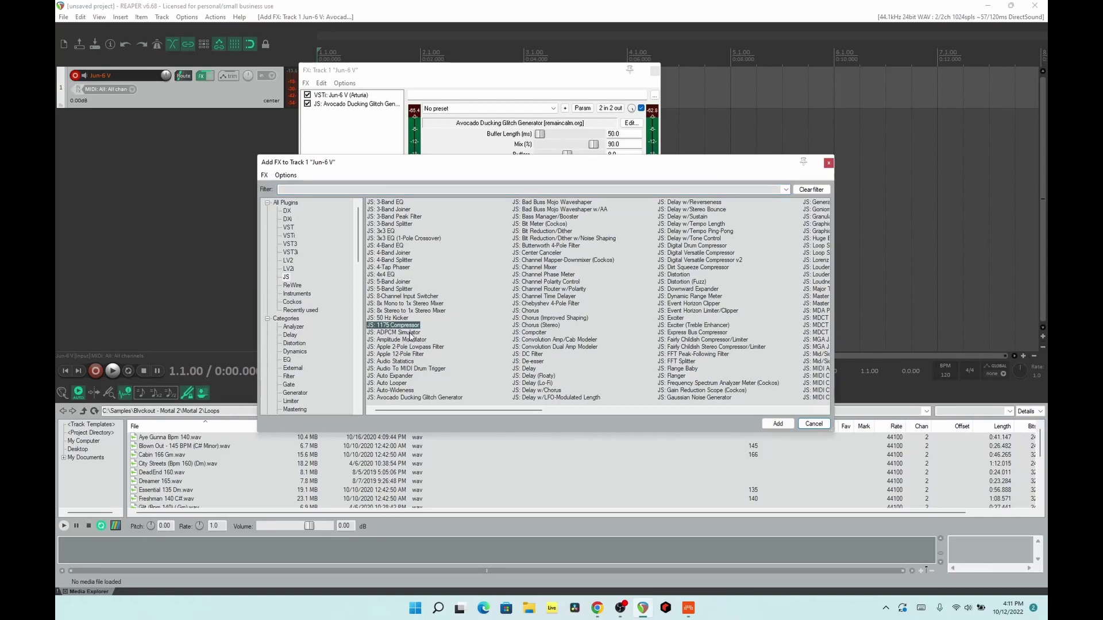
{"action": "left_click", "coordinate": [401, 260]}
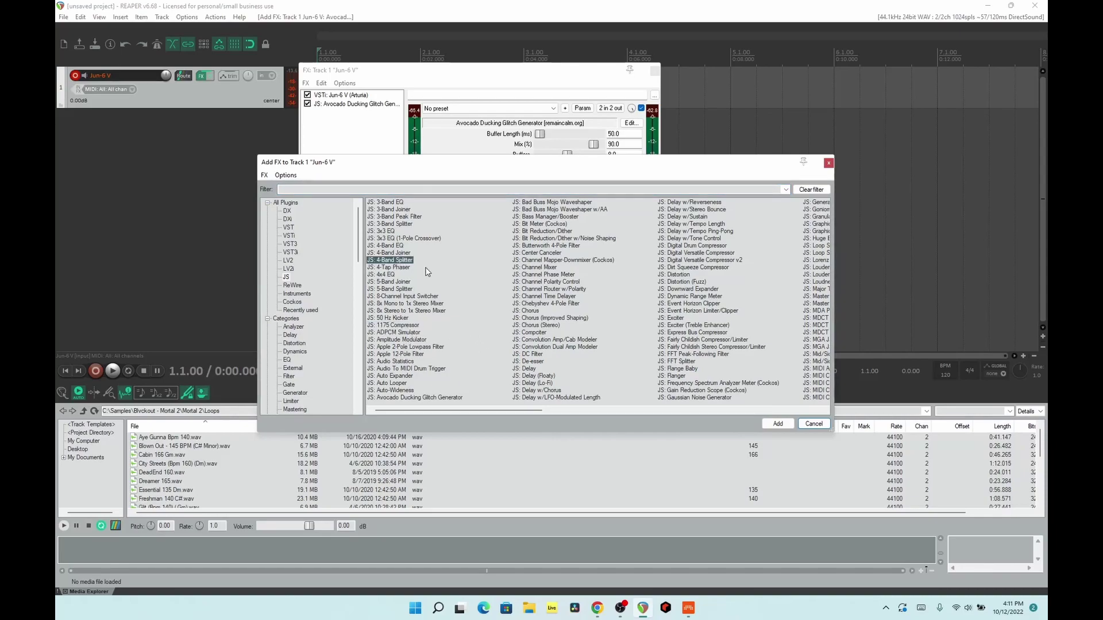
{"action": "scroll", "coordinate": [538, 285], "scroll_direction": "right", "scroll_amount": 5}
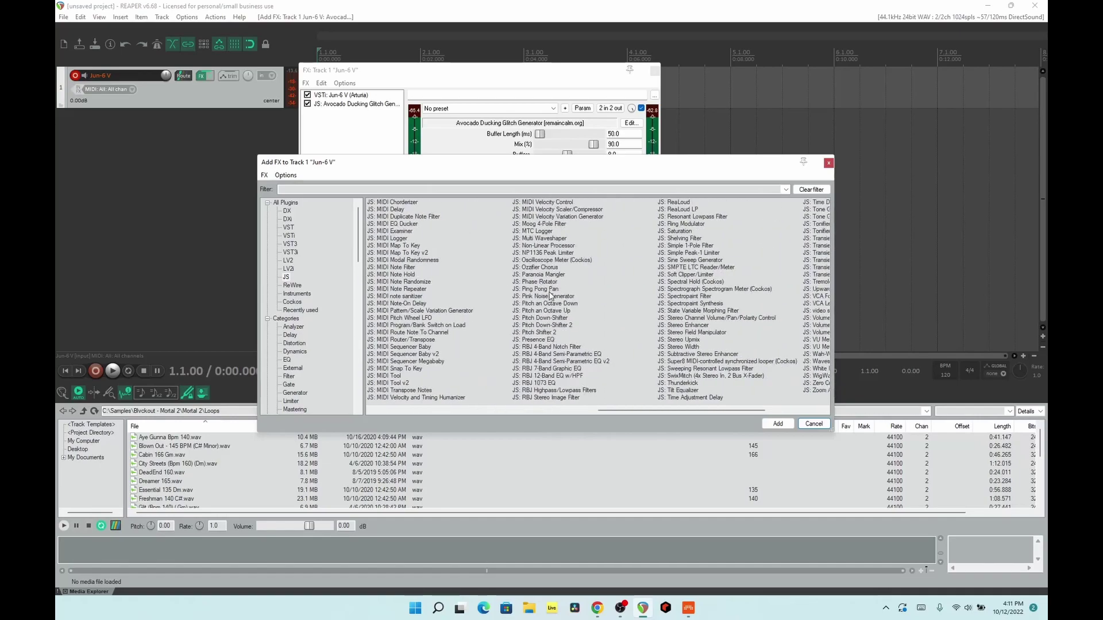
{"action": "left_click", "coordinate": [404, 210]}
{"action": "scroll", "coordinate": [460, 276], "scroll_direction": "left", "scroll_amount": 5}
{"action": "scroll", "coordinate": [494, 296], "scroll_direction": "right", "scroll_amount": 5}
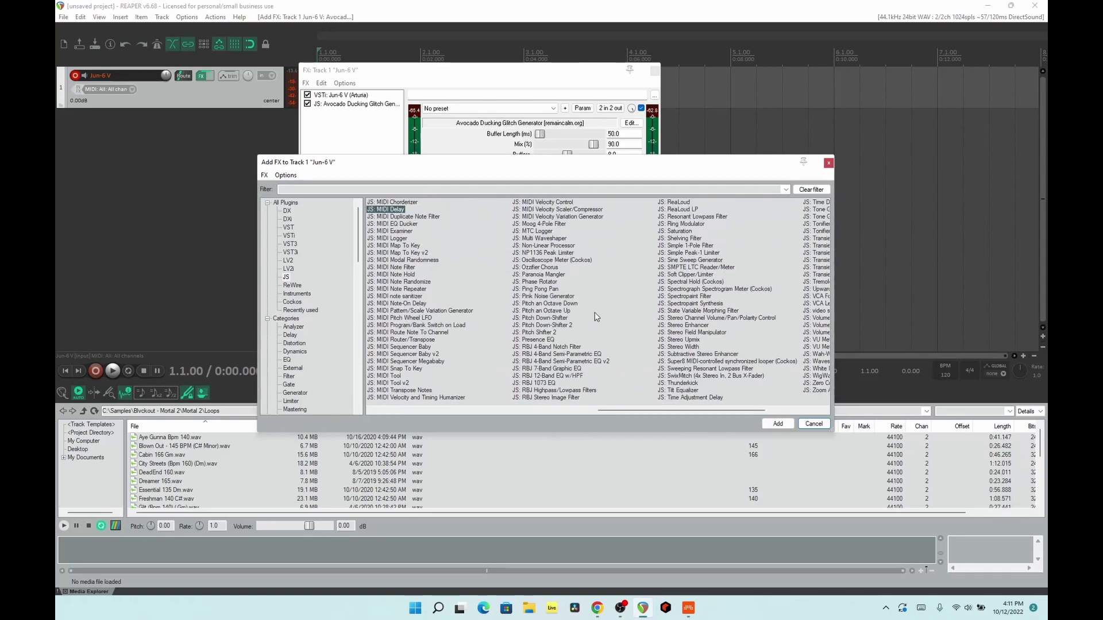
{"action": "left_click", "coordinate": [829, 163]}
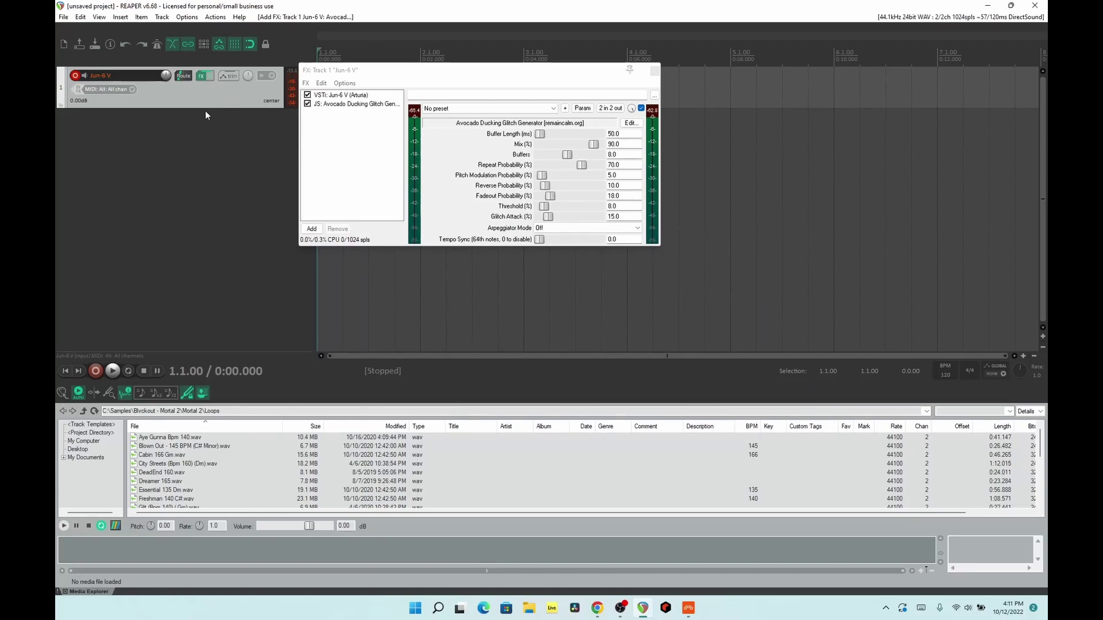
- Show the Jun-6 V interface, bypass the Avocado Ducking Glitch Generator and play several notes to hear the dry synth
{"action": "left_click", "coordinate": [331, 96]}
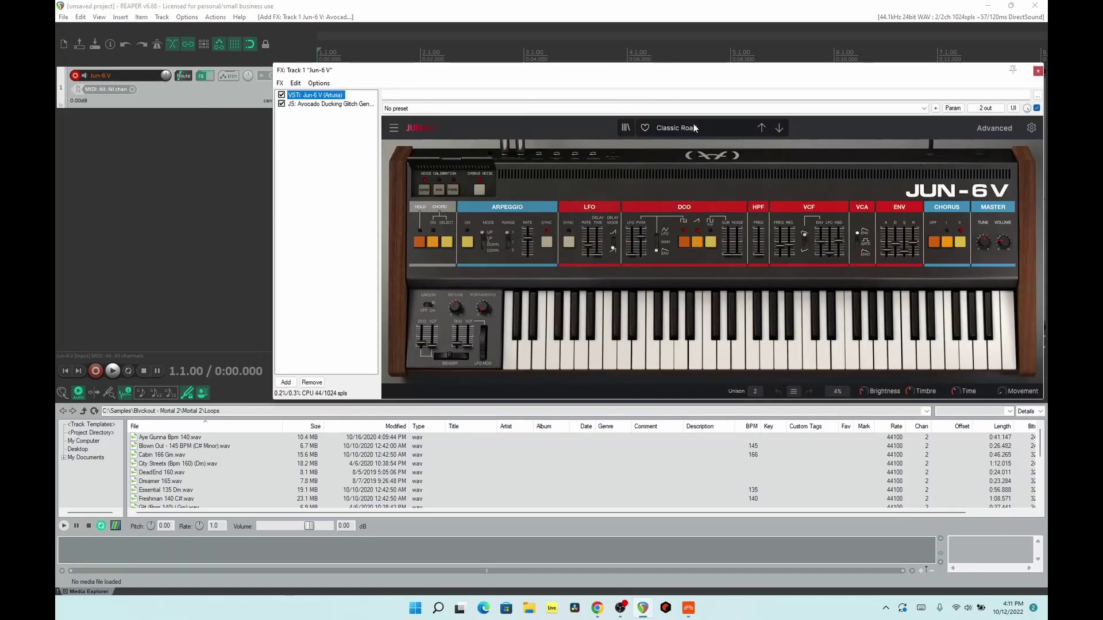
{"action": "left_click_drag", "start_coordinate": [688, 85], "coordinate": [595, 87]}
{"action": "left_click", "coordinate": [614, 350]}
{"action": "left_click", "coordinate": [190, 106]}
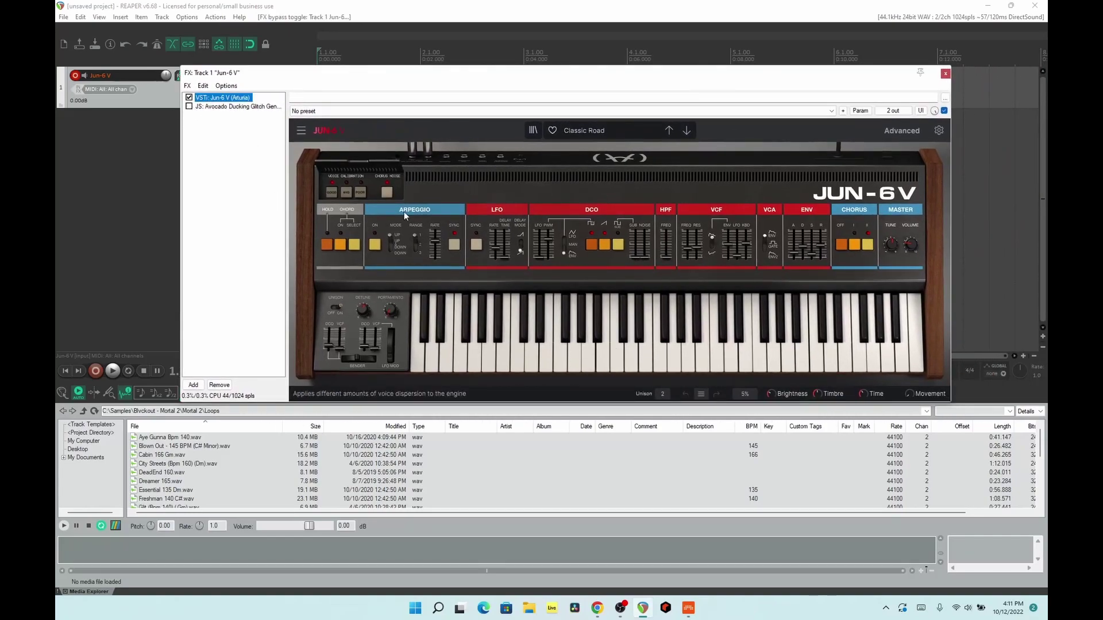
{"action": "left_click", "coordinate": [772, 345]}
{"action": "left_click", "coordinate": [724, 359]}
{"action": "left_click", "coordinate": [660, 357]}
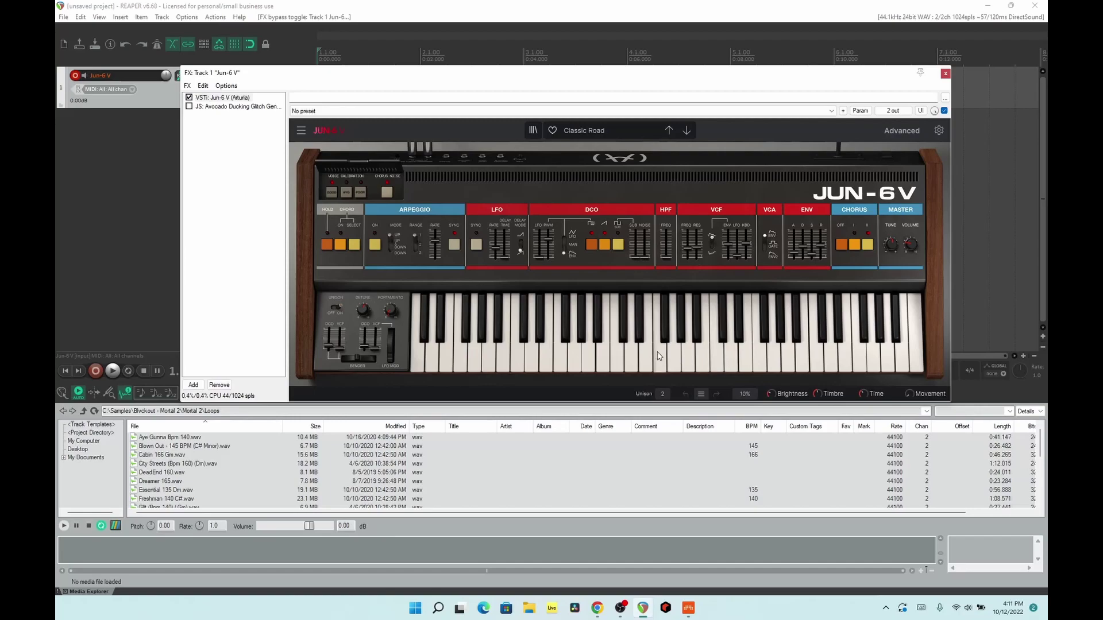
{"action": "left_click", "coordinate": [831, 359]}
{"action": "left_click", "coordinate": [856, 365]}
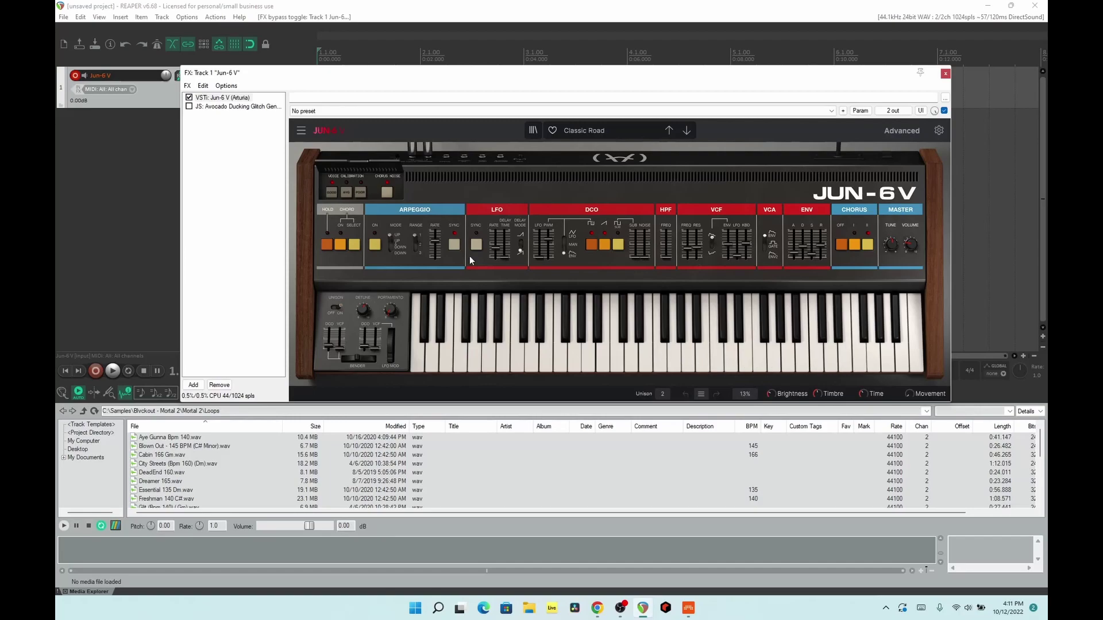
- Re-enable the Avocado Ducking Glitch Generator and play a few Jun-6 V notes to hear the effect
{"action": "left_click", "coordinate": [189, 107]}
{"action": "left_click", "coordinate": [618, 370]}
{"action": "left_click", "coordinate": [671, 361]}
{"action": "left_click", "coordinate": [748, 360]}
- In the Avocado Ducking Glitch Generator, set Glitch Attack to 66, Reverse Probability to 62 and Pitch Modulation Probability to 32
{"action": "left_click", "coordinate": [258, 107]}
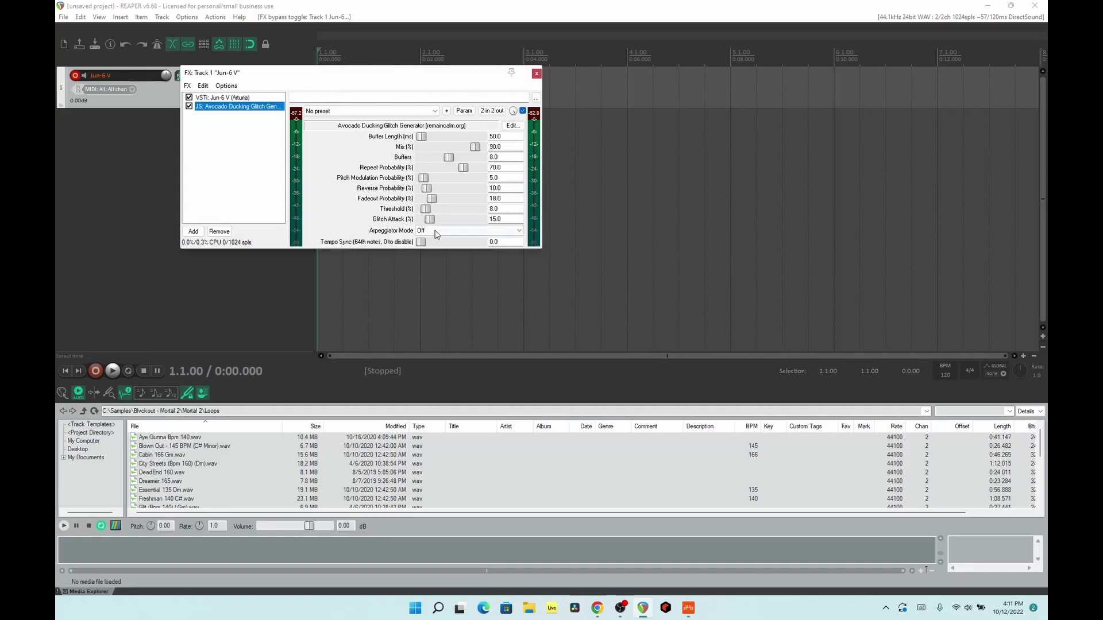
{"action": "left_click_drag", "start_coordinate": [430, 219], "coordinate": [453, 226]}
{"action": "mouse_move", "coordinate": [420, 187]}
{"action": "left_mouse_down"}
{"action": "mouse_move", "coordinate": [458, 188]}
{"action": "mouse_move", "coordinate": [440, 180]}
{"action": "left_mouse_up"}
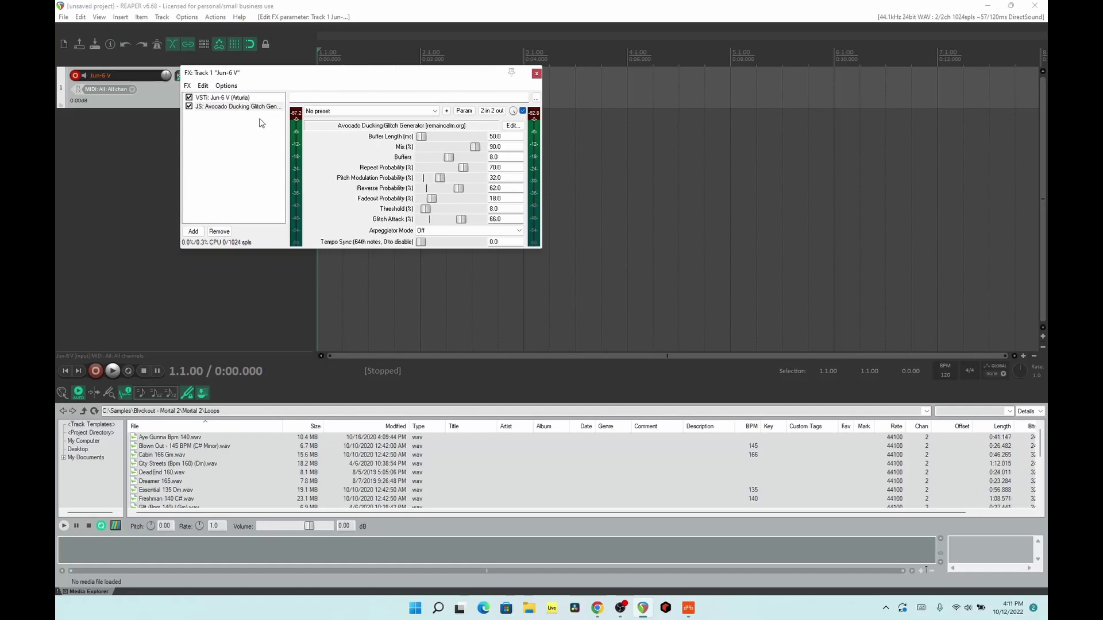
- Show the Jun-6 V interface again and play notes to hear it through the adjusted glitch effect
{"action": "left_click", "coordinate": [188, 97]}
{"action": "left_click", "coordinate": [226, 98]}
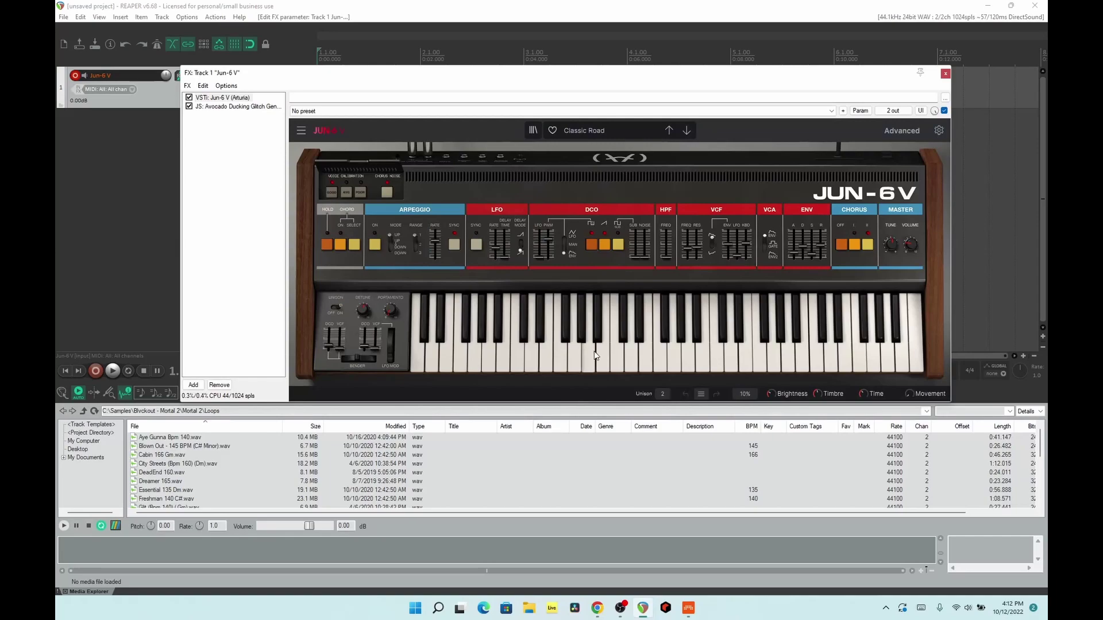
{"action": "left_click", "coordinate": [699, 368]}
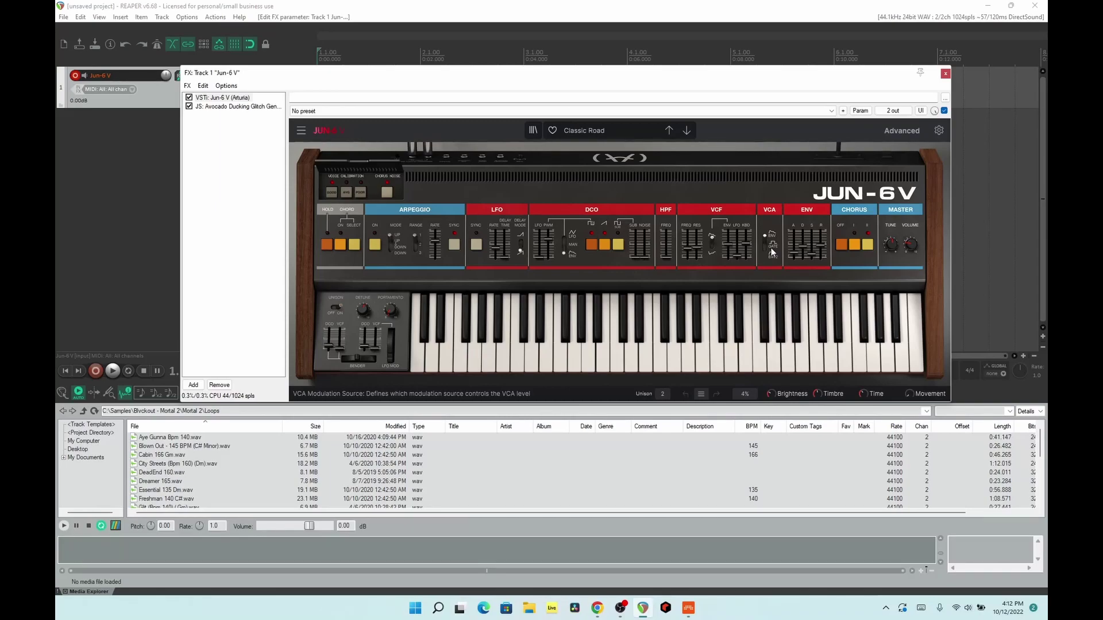
- Switch to Bitwig Studio, record-arm the Jun-6 V track and select the ysfx device in its chain
{"action": "left_click", "coordinate": [644, 604]}
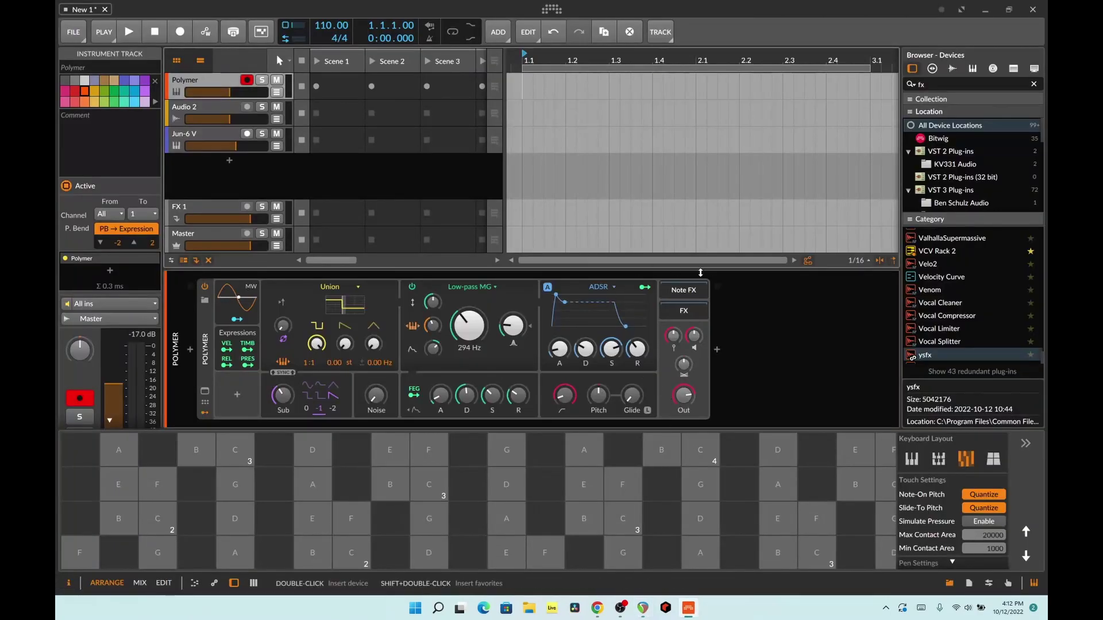
{"action": "left_click", "coordinate": [247, 147]}
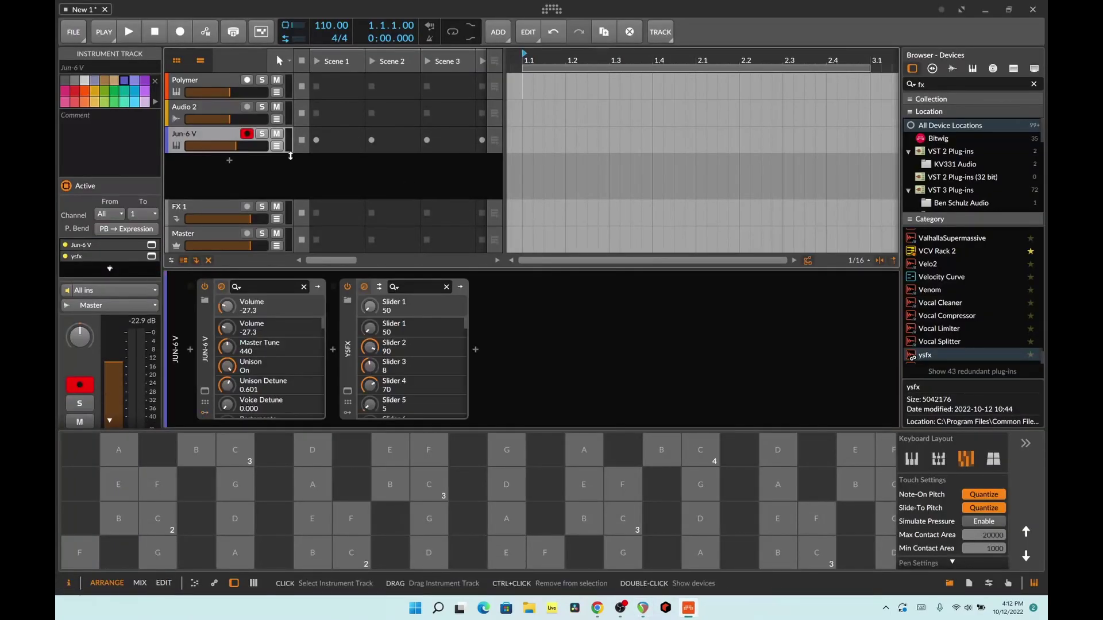
{"action": "left_click", "coordinate": [348, 358]}
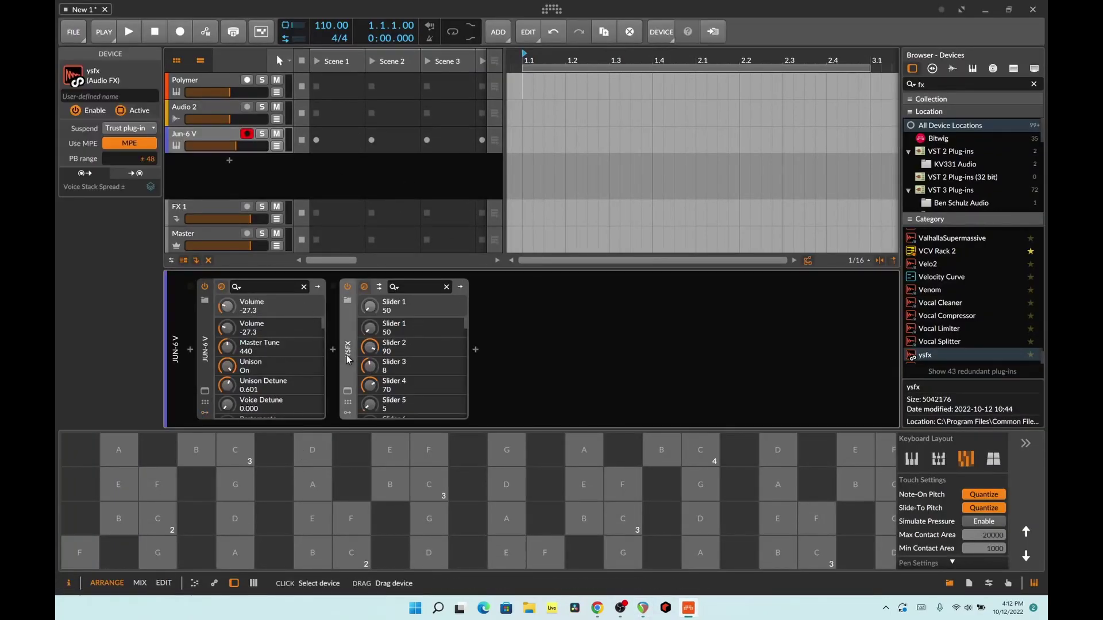
- Examine the two ysfx plug-in entries near the end of the device browser's results
{"action": "scroll", "coordinate": [938, 355], "scroll_direction": "down", "scroll_amount": 1}
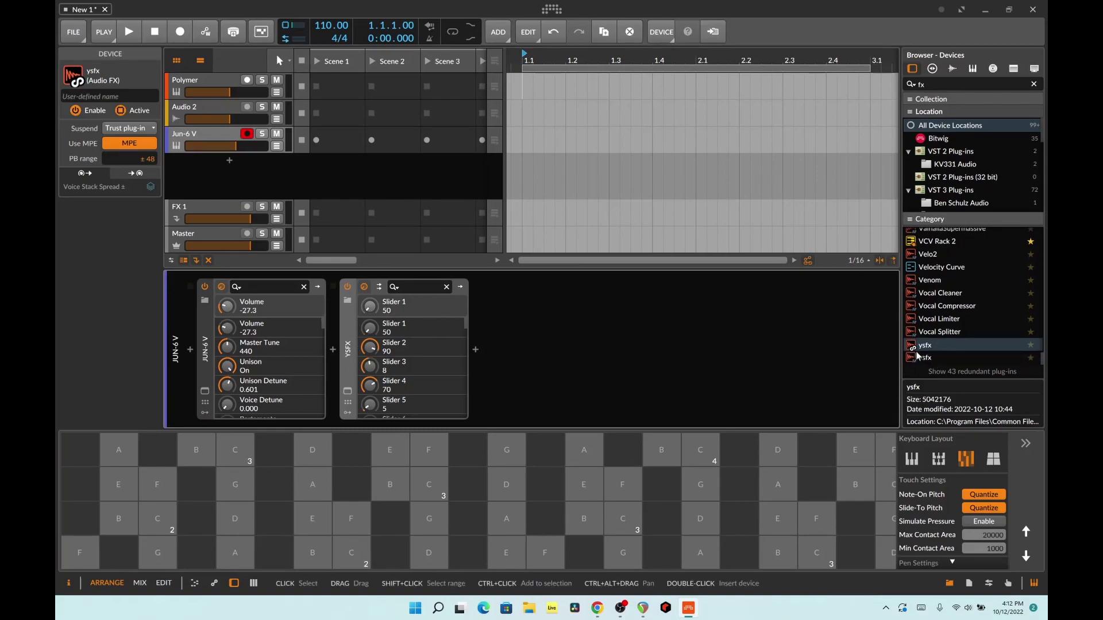
{"action": "scroll", "coordinate": [927, 367], "scroll_direction": "up", "scroll_amount": 1}
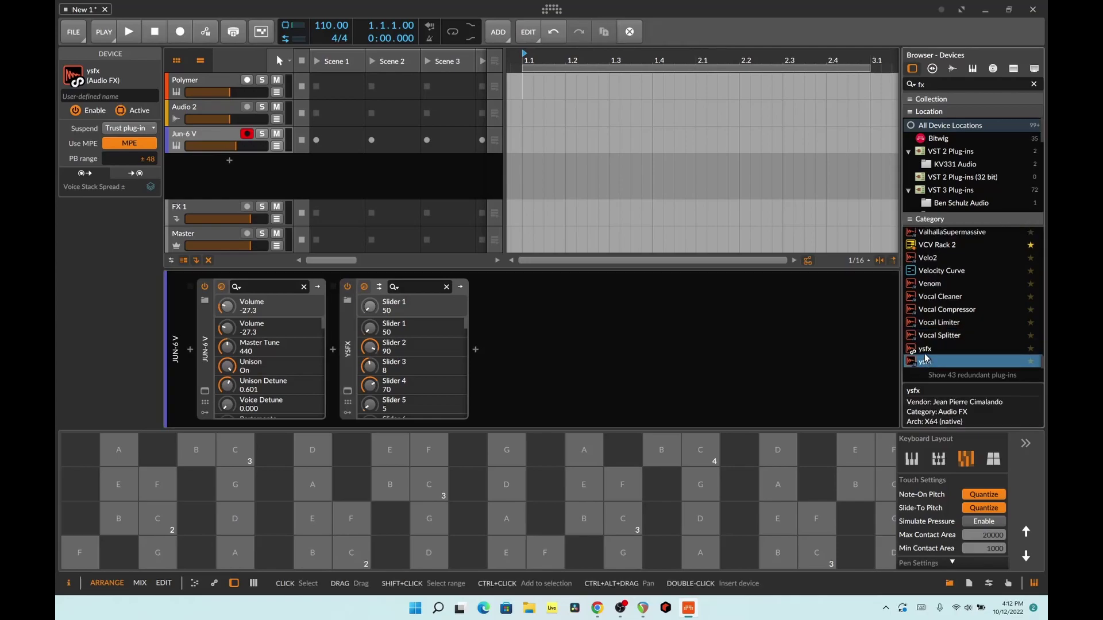
{"action": "scroll", "coordinate": [938, 355], "scroll_direction": "down", "scroll_amount": 1}
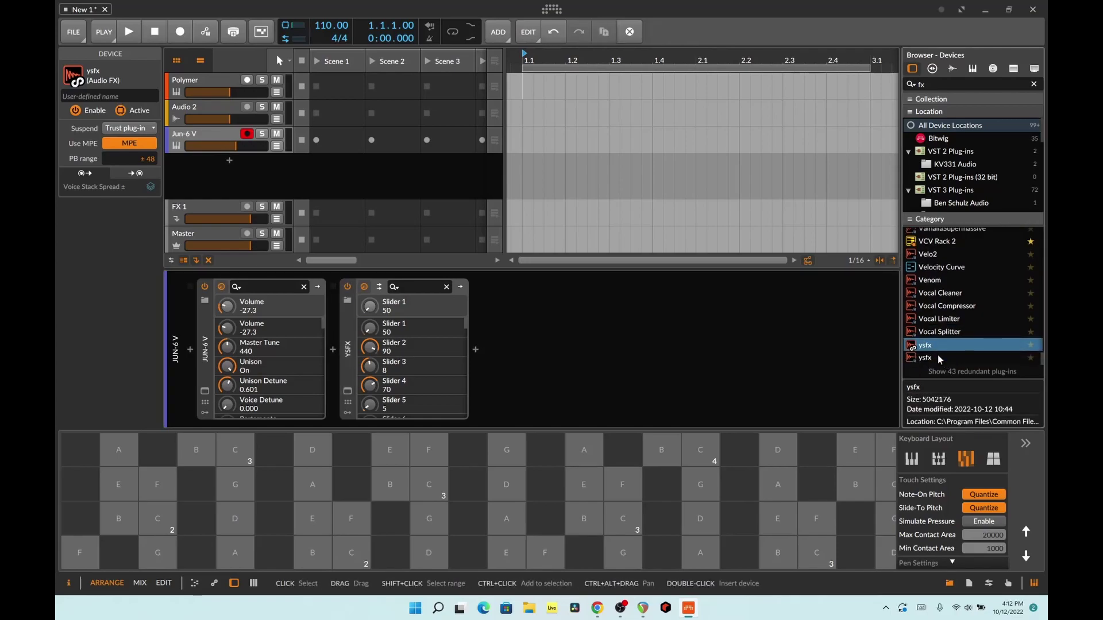
- Open the ysfx plug-in window and look through REAPER's Effects folders, including remaincalm_org, in the JSFX loader without loading a file
{"action": "left_click", "coordinate": [353, 346]}
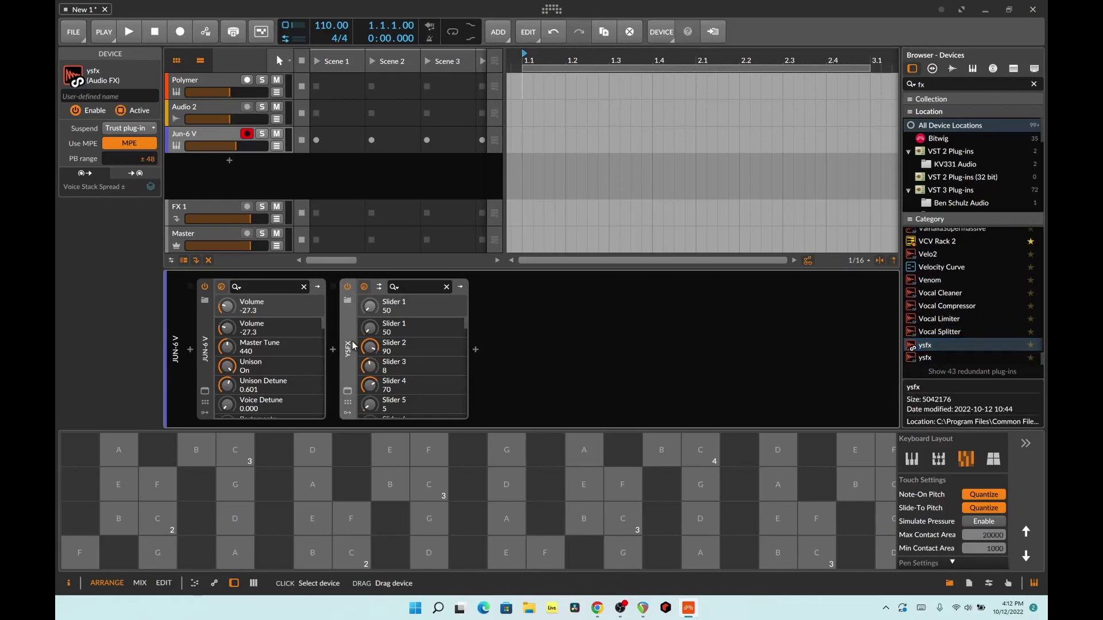
{"action": "left_click", "coordinate": [347, 392]}
{"action": "left_click", "coordinate": [458, 95]}
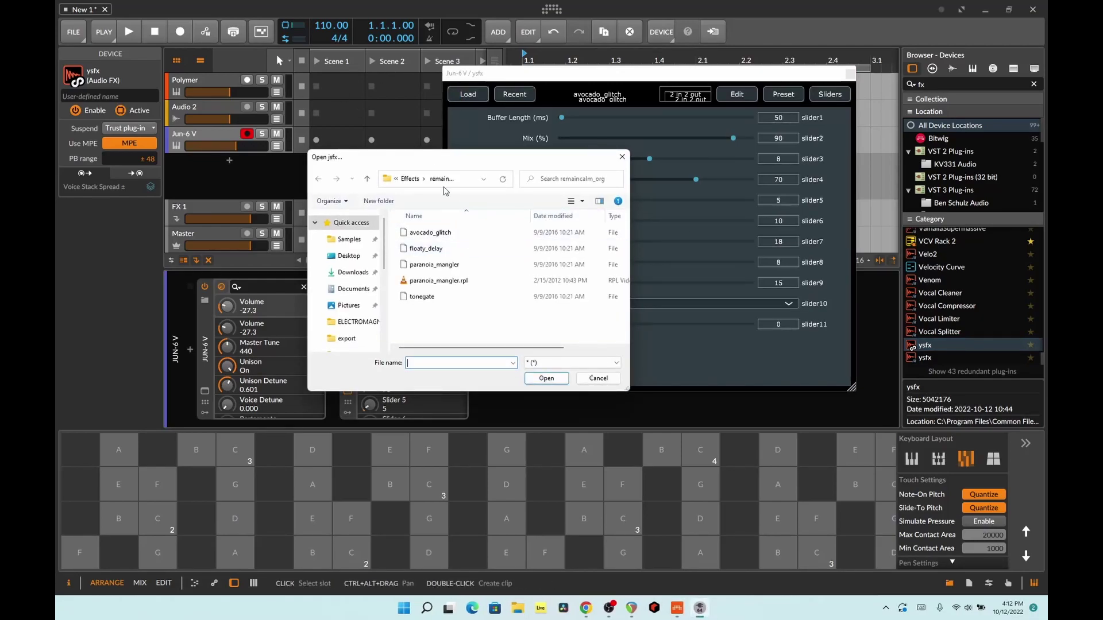
{"action": "left_click", "coordinate": [421, 179]}
{"action": "scroll", "coordinate": [482, 273], "scroll_direction": "down", "scroll_amount": 2}
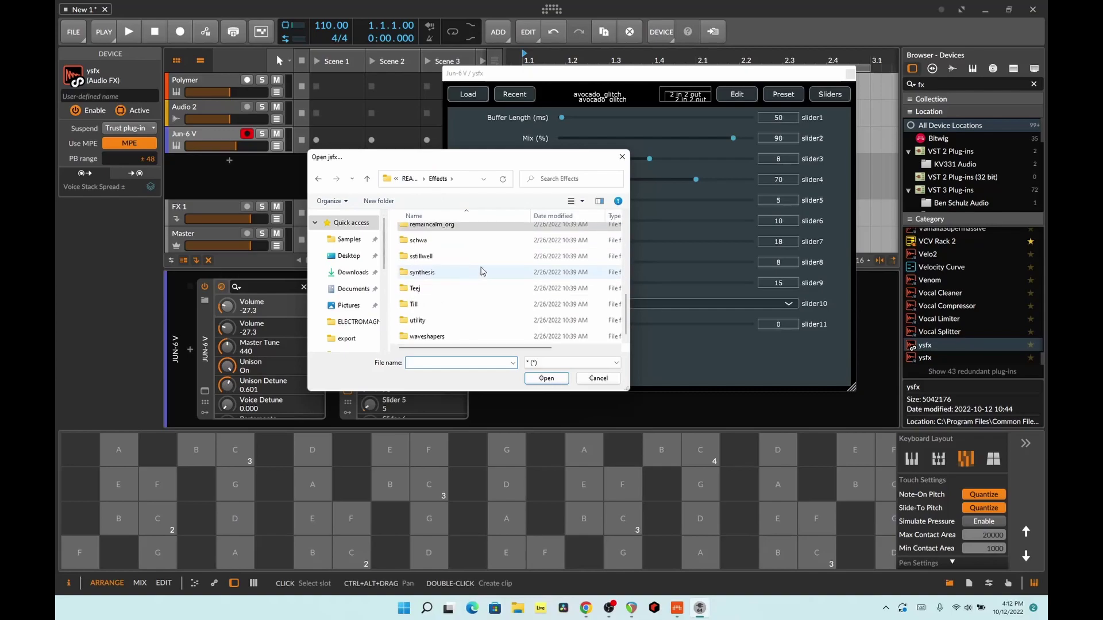
{"action": "scroll", "coordinate": [481, 272], "scroll_direction": "up", "scroll_amount": 3}
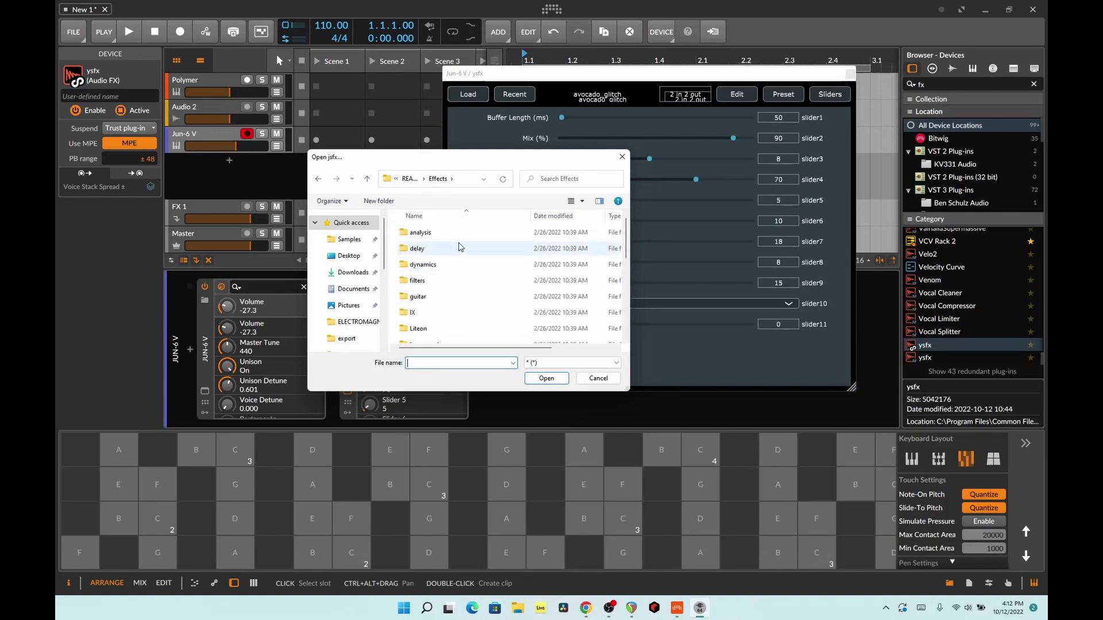
{"action": "scroll", "coordinate": [456, 247], "scroll_direction": "down", "scroll_amount": 1}
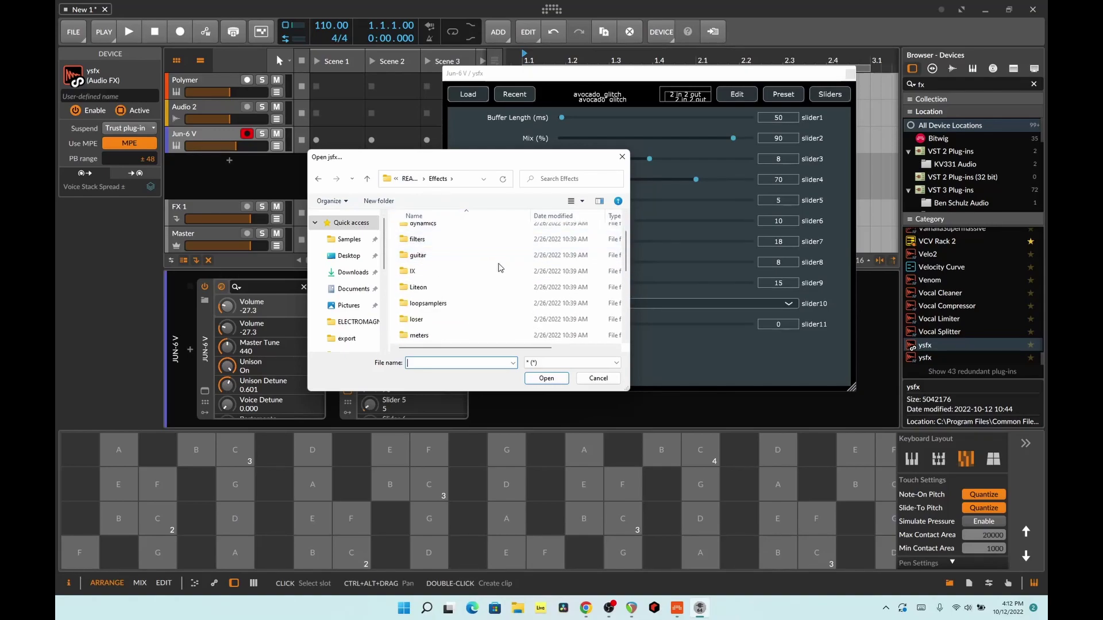
{"action": "scroll", "coordinate": [494, 265], "scroll_direction": "up", "scroll_amount": 1}
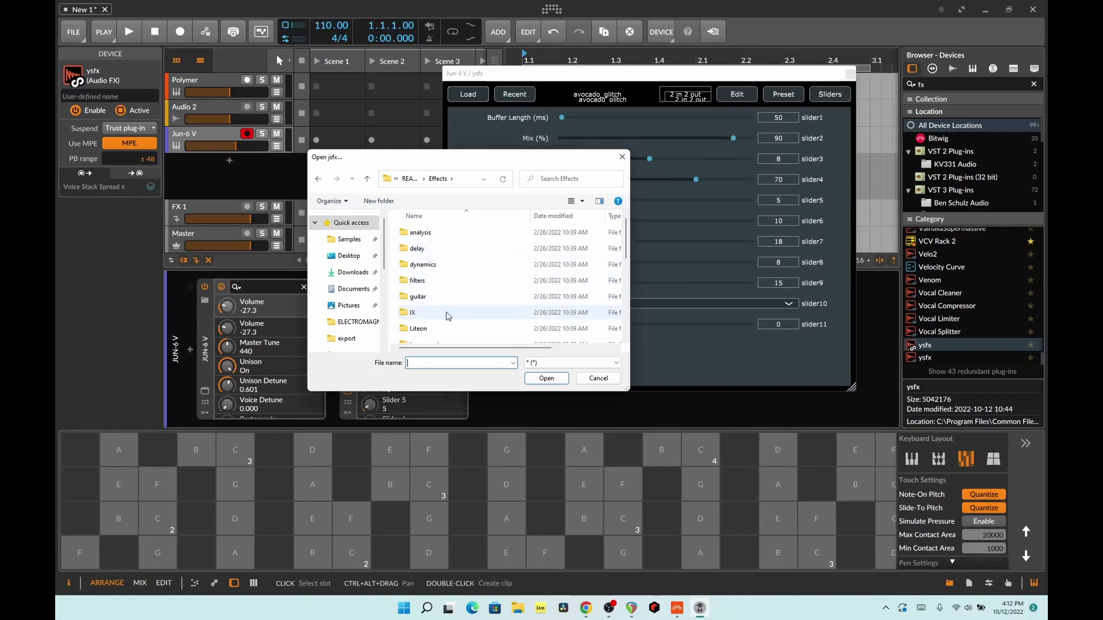
{"action": "scroll", "coordinate": [448, 315], "scroll_direction": "down", "scroll_amount": 2}
{"action": "scroll", "coordinate": [448, 314], "scroll_direction": "down", "scroll_amount": 2}
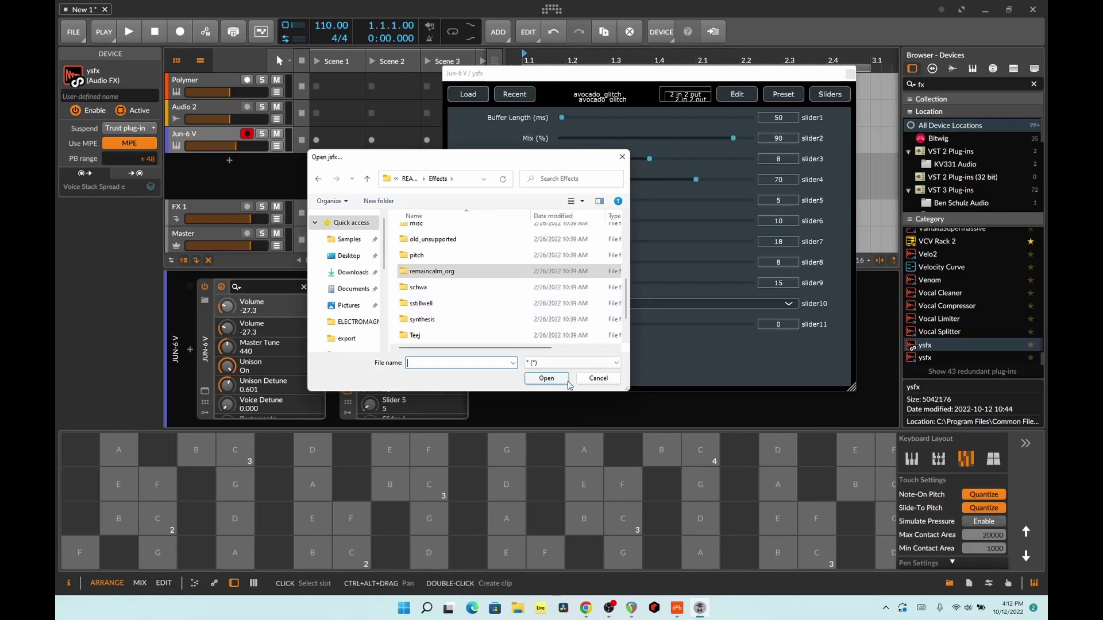
{"action": "double_click", "coordinate": [424, 272]}
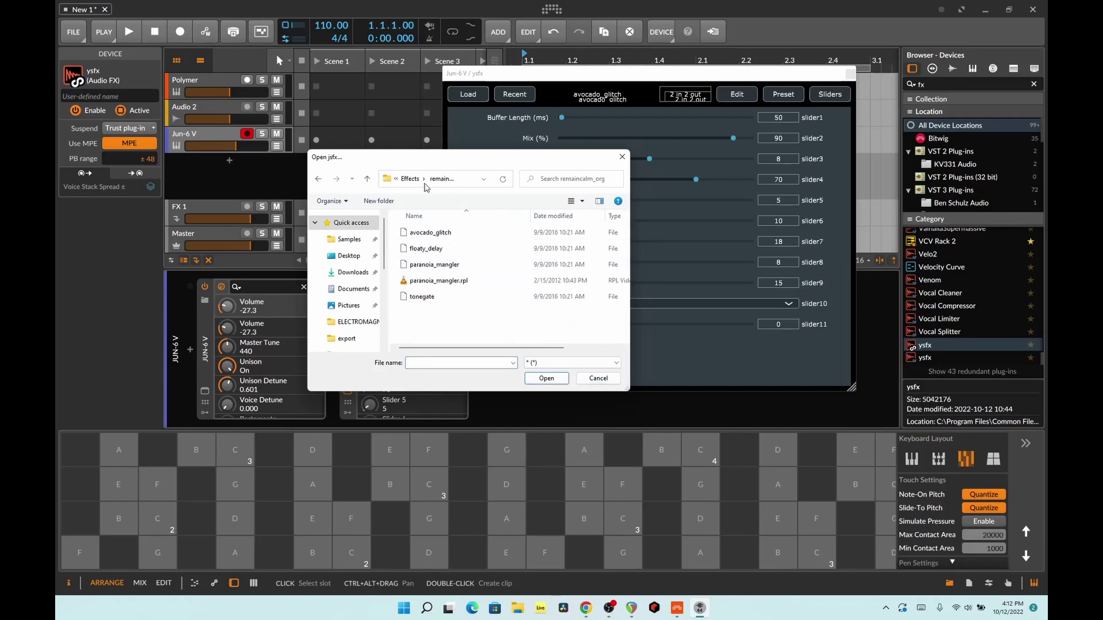
{"action": "left_click", "coordinate": [597, 379]}
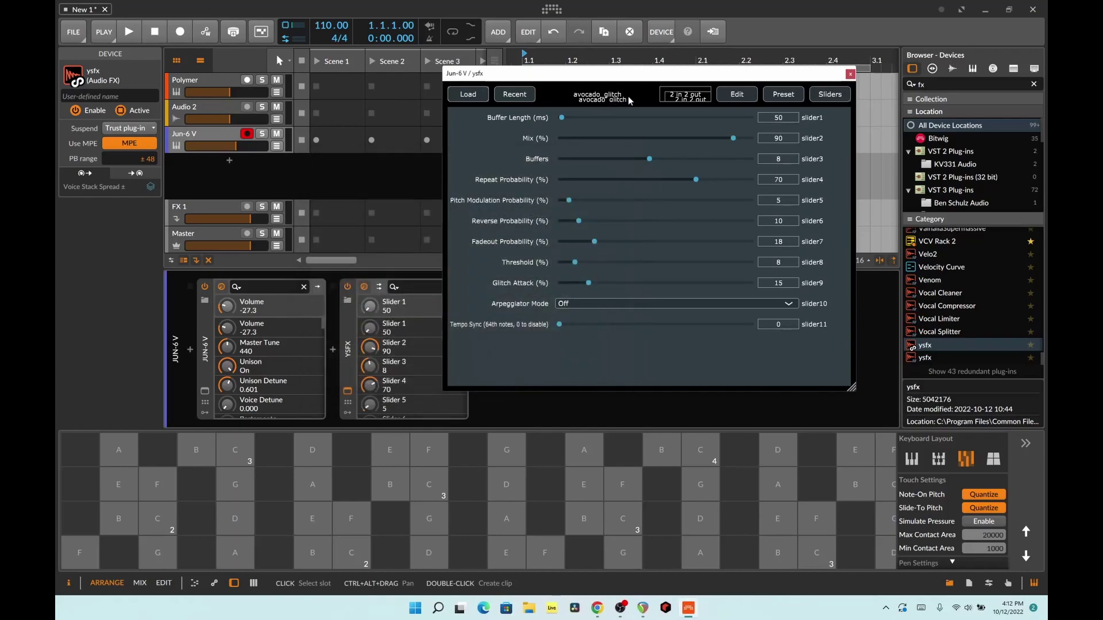
- Play several notes on the onscreen keyboard to hear the Jun-6 V through avocado_glitch in ysfx
{"action": "left_click", "coordinate": [602, 514]}
{"action": "left_click", "coordinate": [698, 496]}
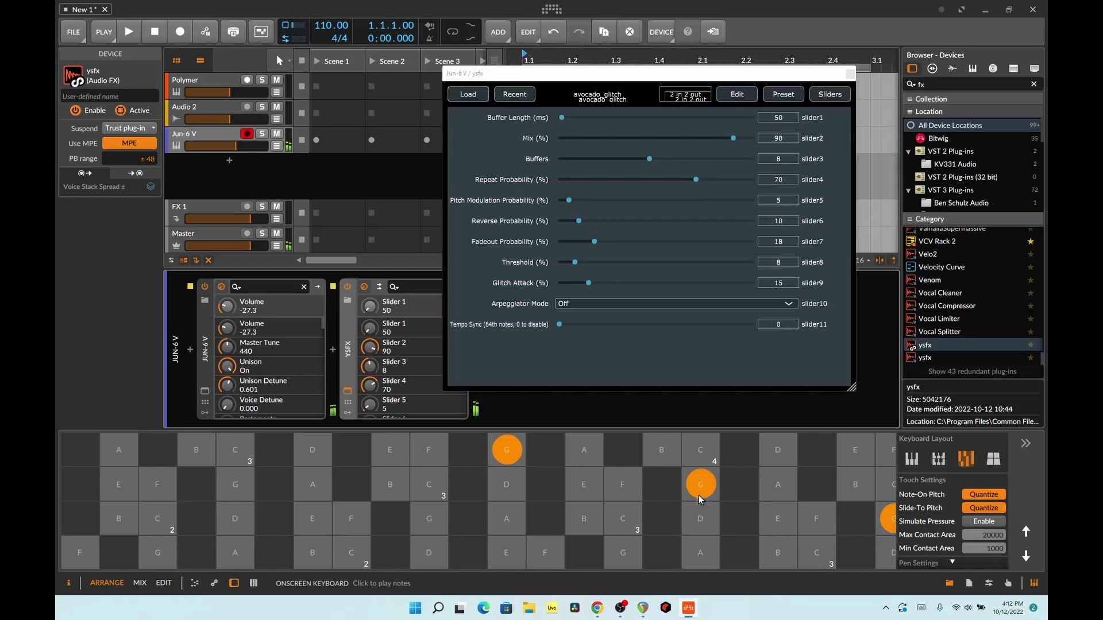
{"action": "left_click", "coordinate": [754, 508]}
{"action": "left_click", "coordinate": [781, 509]}
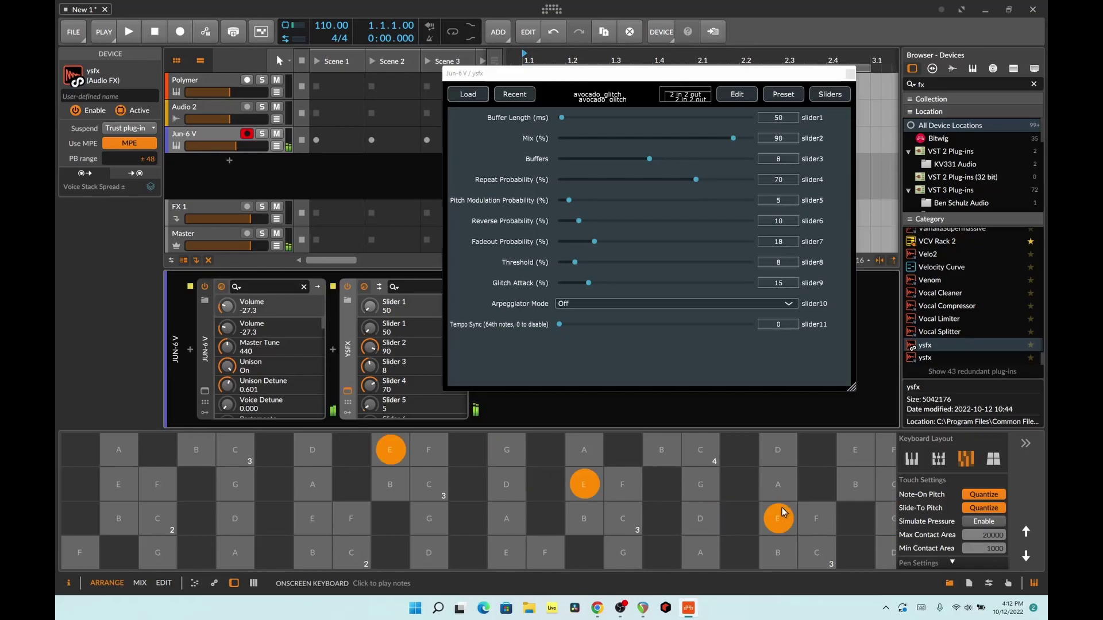
- Switch off the ysfx device and play several notes to hear the dry Jun-6 V
{"action": "left_click", "coordinate": [349, 286]}
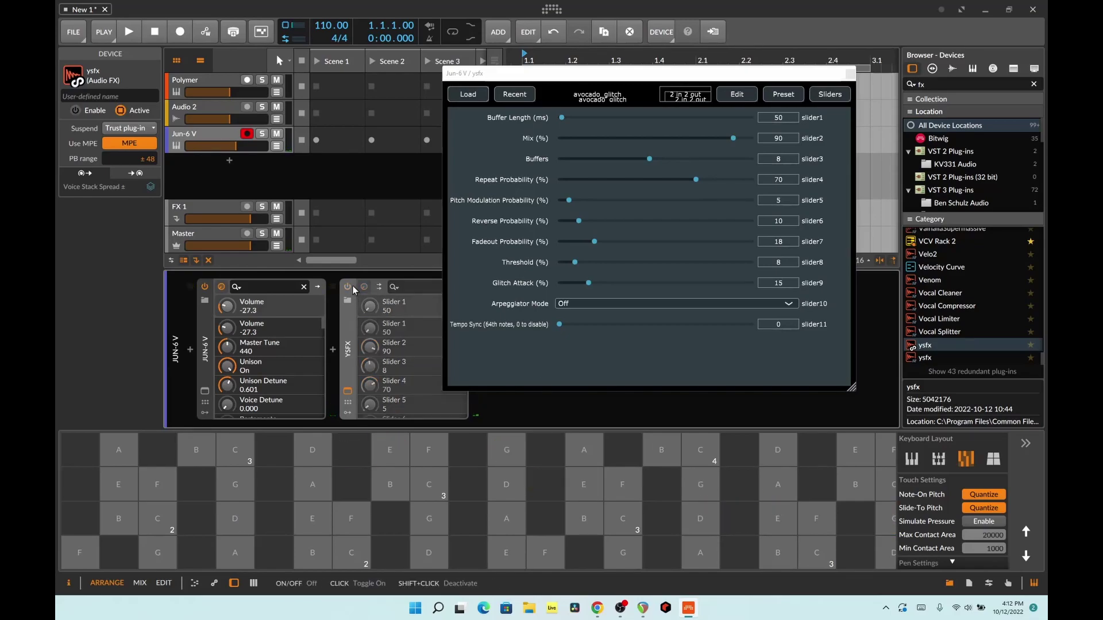
{"action": "left_click", "coordinate": [502, 510]}
{"action": "left_click", "coordinate": [573, 503]}
{"action": "left_click", "coordinate": [624, 494]}
{"action": "left_click", "coordinate": [625, 513]}
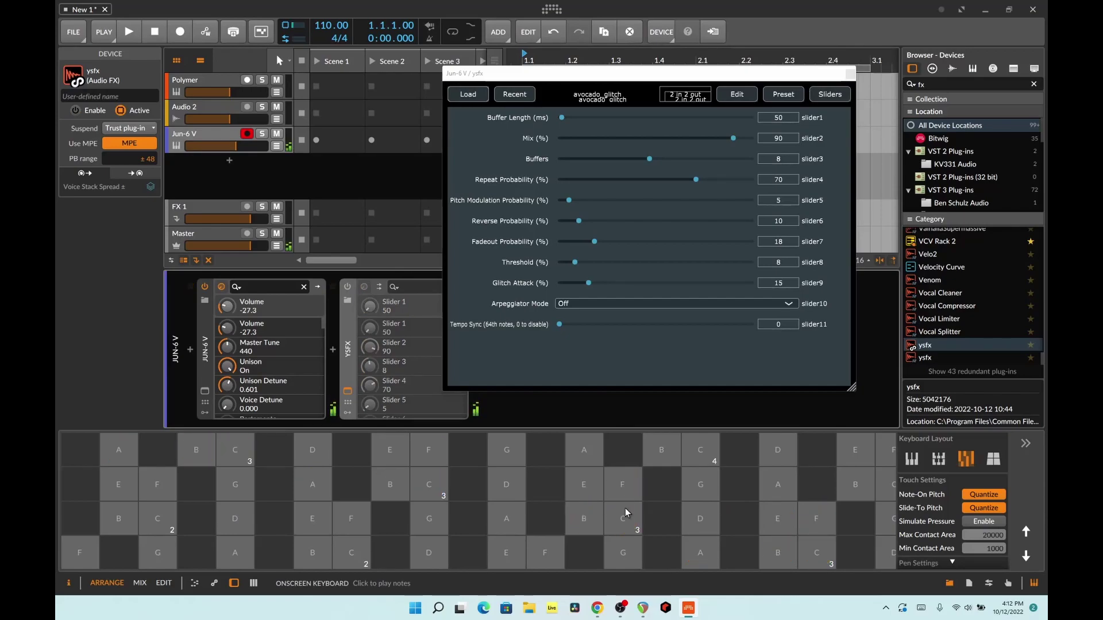
- Switch the ysfx device back on and play several notes to compare the glitched sound
{"action": "left_click", "coordinate": [349, 287]}
{"action": "left_click", "coordinate": [508, 489]}
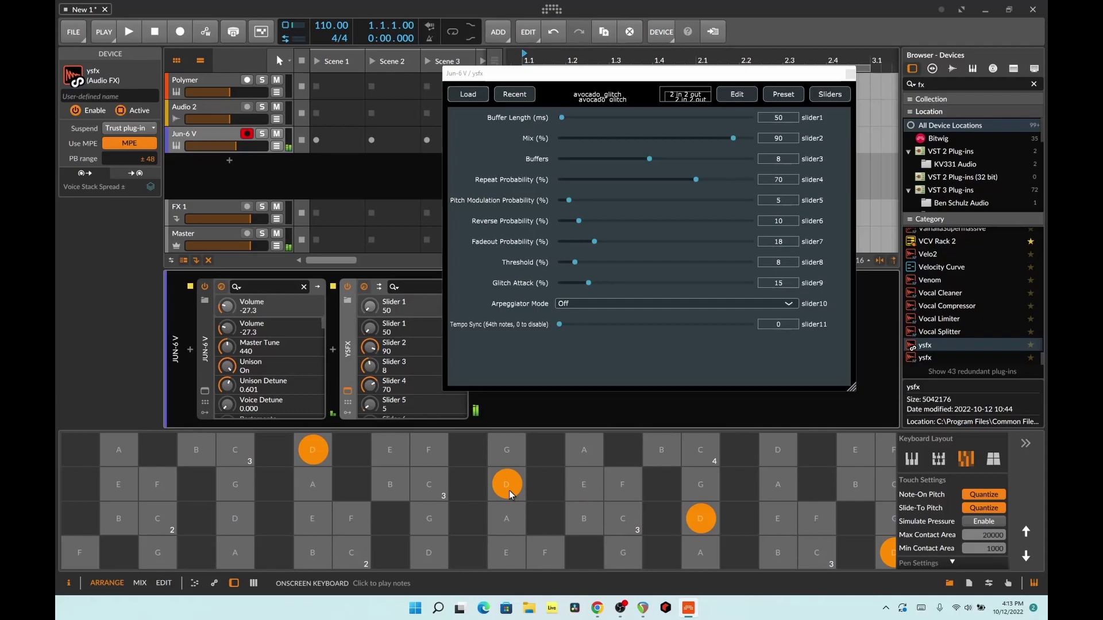
{"action": "left_click", "coordinate": [586, 487]}
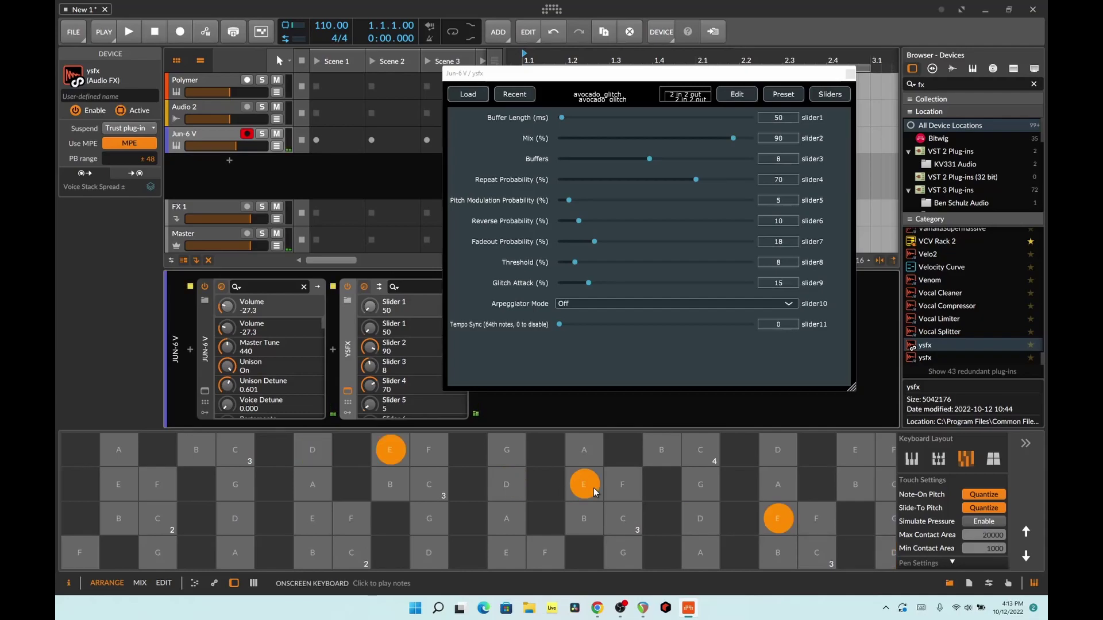
{"action": "left_click", "coordinate": [622, 513]}
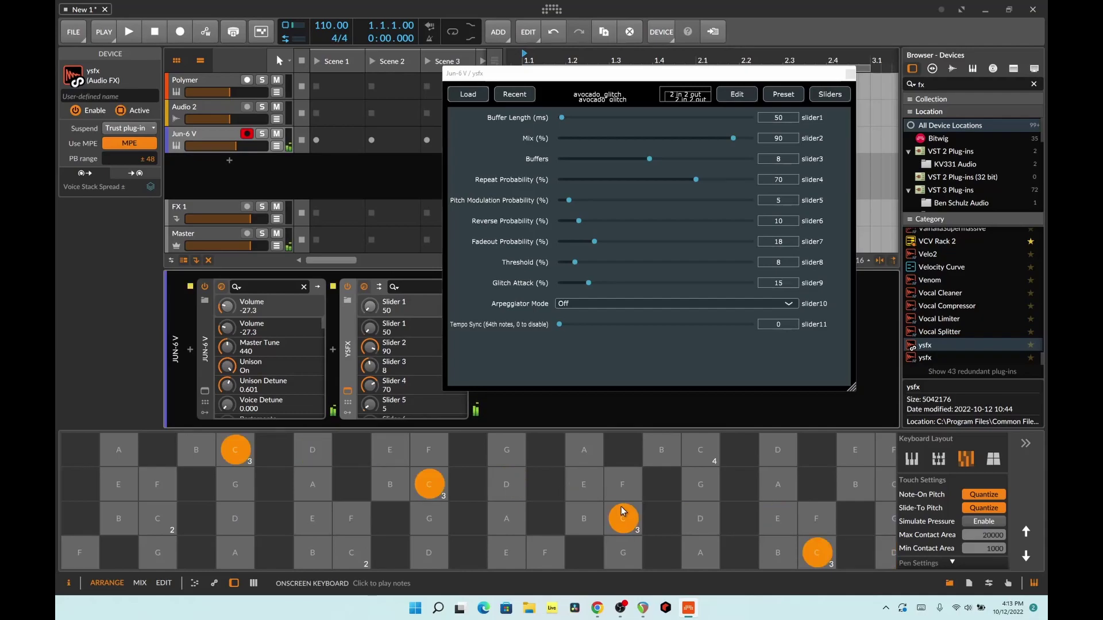
{"action": "left_click", "coordinate": [696, 462]}
{"action": "left_click", "coordinate": [700, 480]}
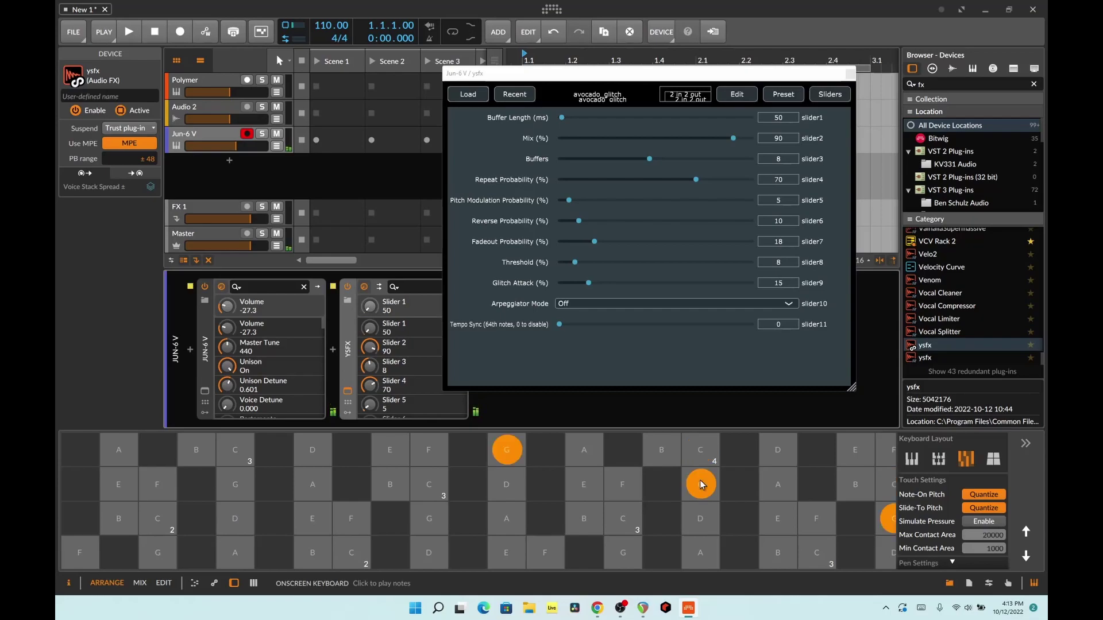
- Set Glitch Attack to 63 in ysfx and show the device's multi-out chain selector, playing notes to hear the effect
{"action": "left_click_drag", "start_coordinate": [588, 282], "coordinate": [682, 283]}
{"action": "left_click", "coordinate": [622, 495]}
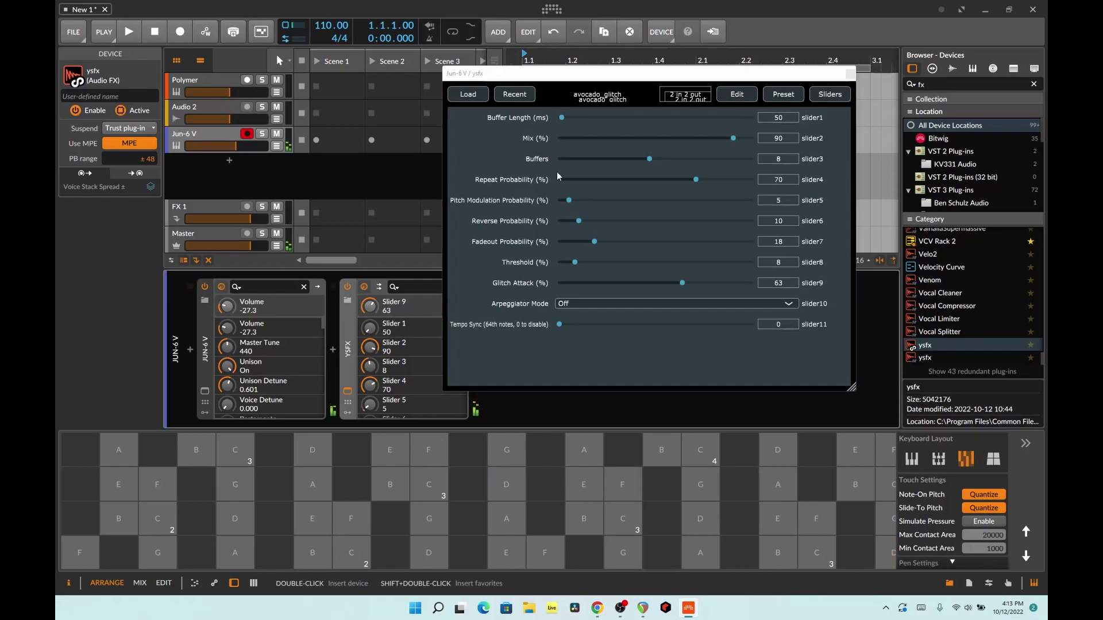
{"action": "left_click_drag", "start_coordinate": [560, 77], "coordinate": [637, 77]}
{"action": "left_click", "coordinate": [379, 287]}
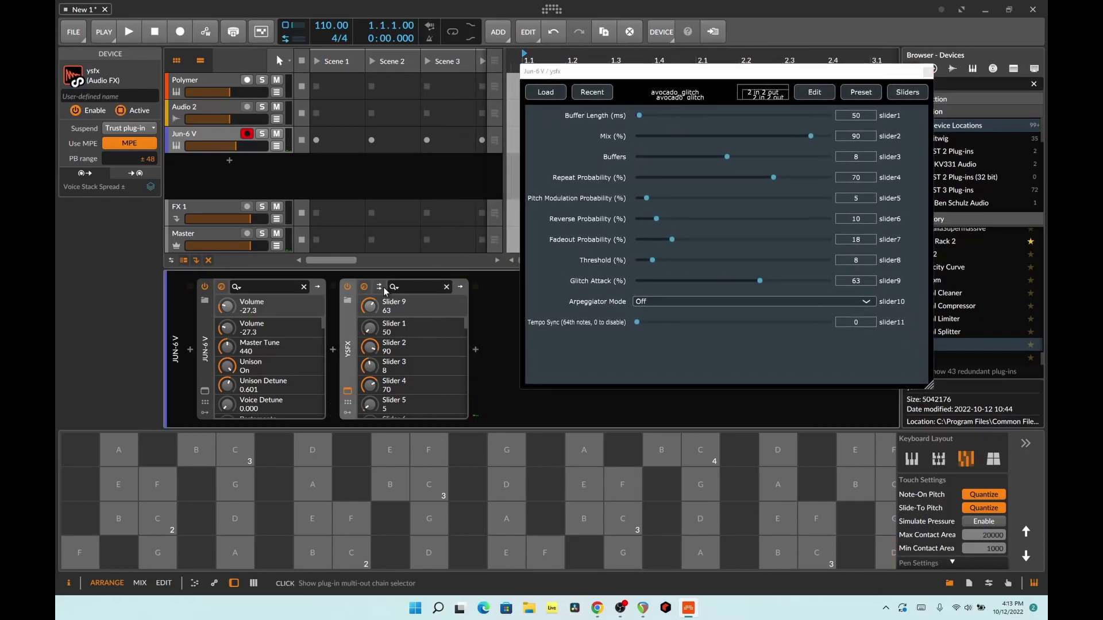
{"action": "left_click", "coordinate": [585, 515]}
{"action": "left_click", "coordinate": [587, 497]}
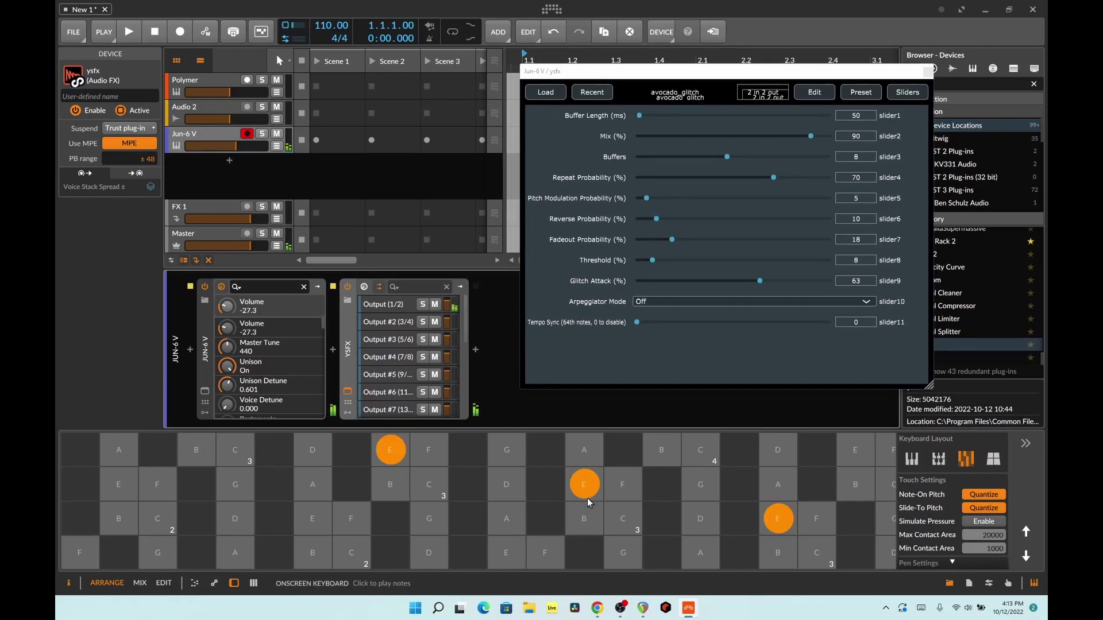
- Open the JSFX loader in ysfx and look through the Teej and schwa folders inside REAPER's Effects folder
{"action": "left_click", "coordinate": [534, 93]}
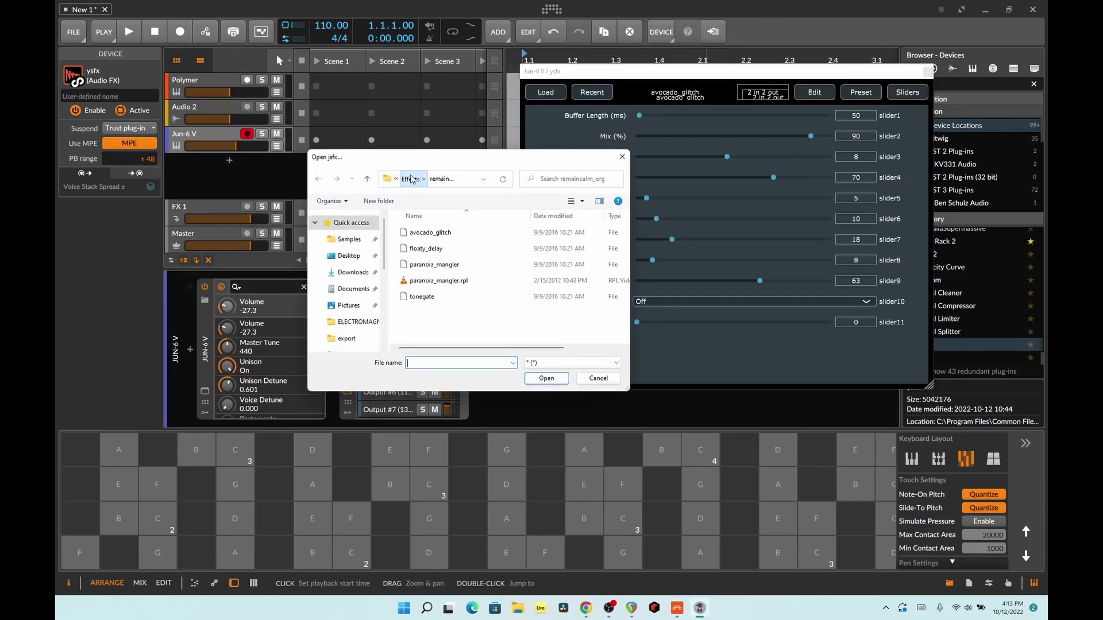
{"action": "left_click", "coordinate": [411, 179]}
{"action": "scroll", "coordinate": [473, 275], "scroll_direction": "down", "scroll_amount": 5}
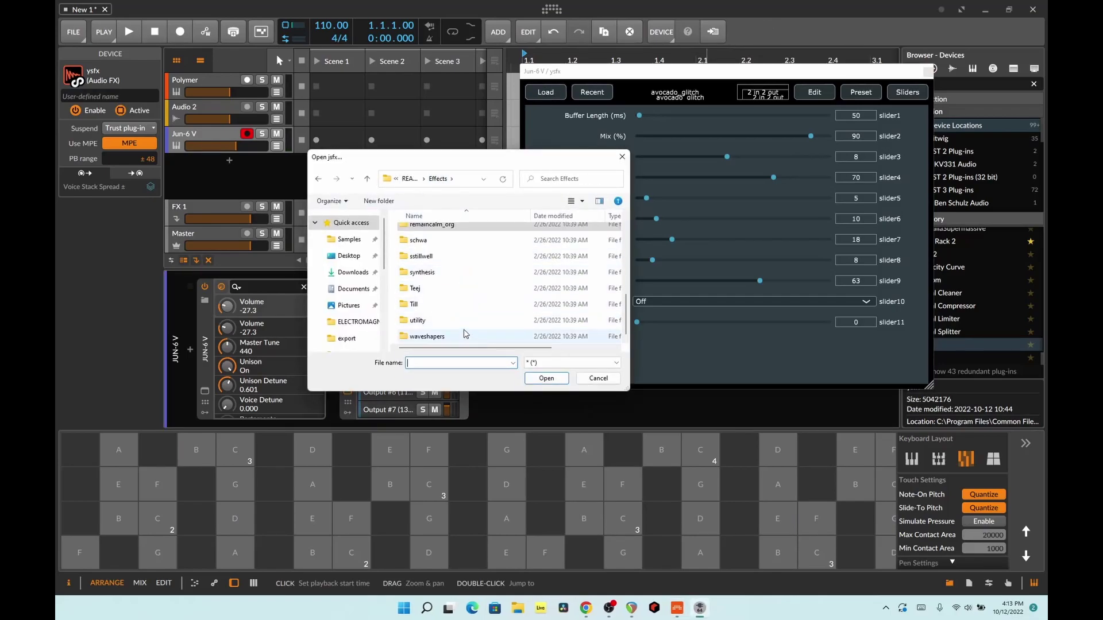
{"action": "double_click", "coordinate": [458, 291]}
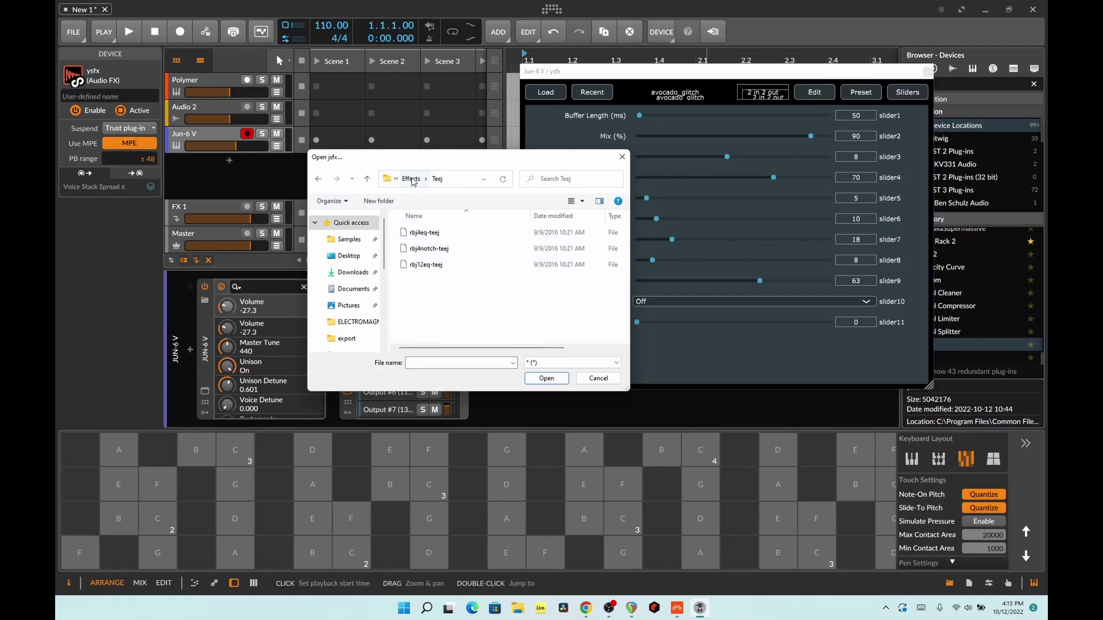
{"action": "left_click", "coordinate": [411, 179]}
{"action": "double_click", "coordinate": [445, 288]}
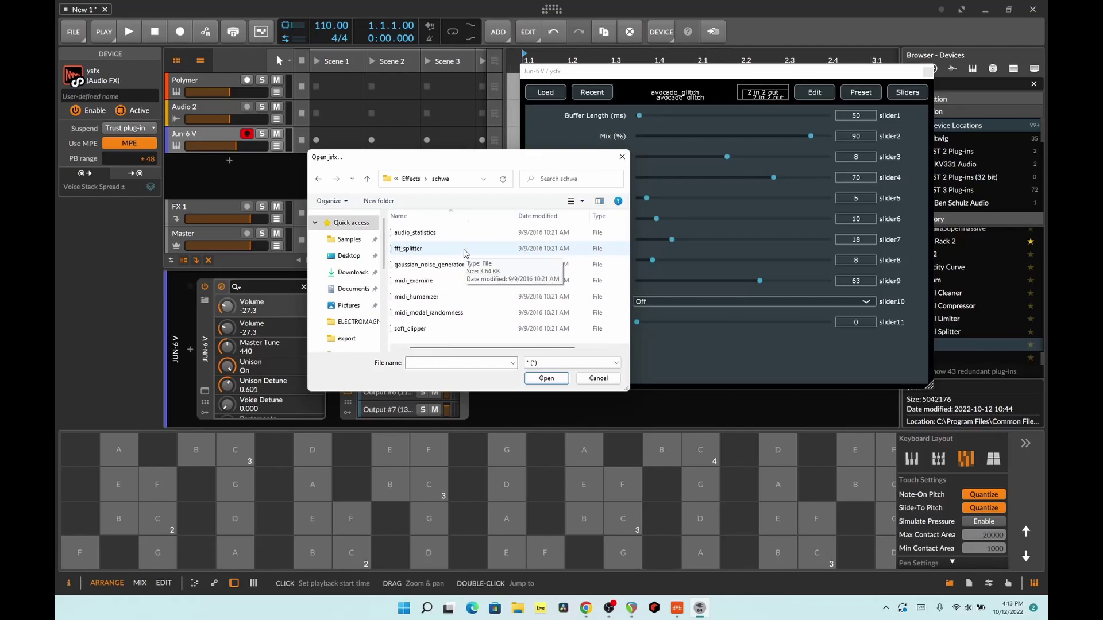
- Return to the Effects folder and look through its sstillwell and utility folders
{"action": "left_click", "coordinate": [412, 179]}
{"action": "scroll", "coordinate": [475, 264], "scroll_direction": "up", "scroll_amount": 2}
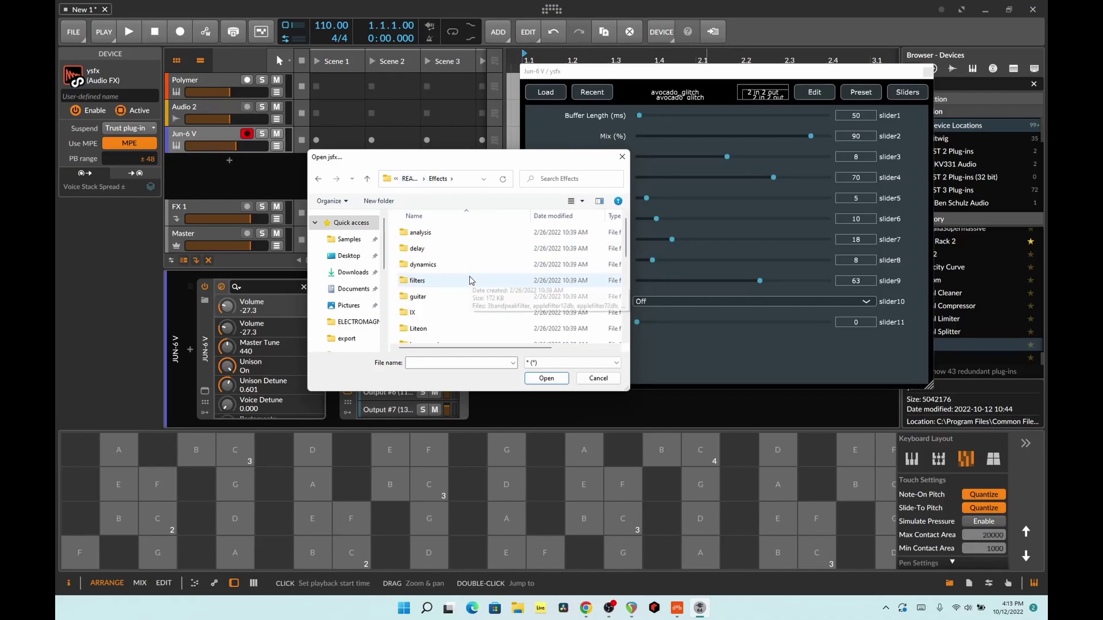
{"action": "scroll", "coordinate": [471, 280], "scroll_direction": "up", "scroll_amount": 1}
{"action": "scroll", "coordinate": [471, 280], "scroll_direction": "down", "scroll_amount": 3}
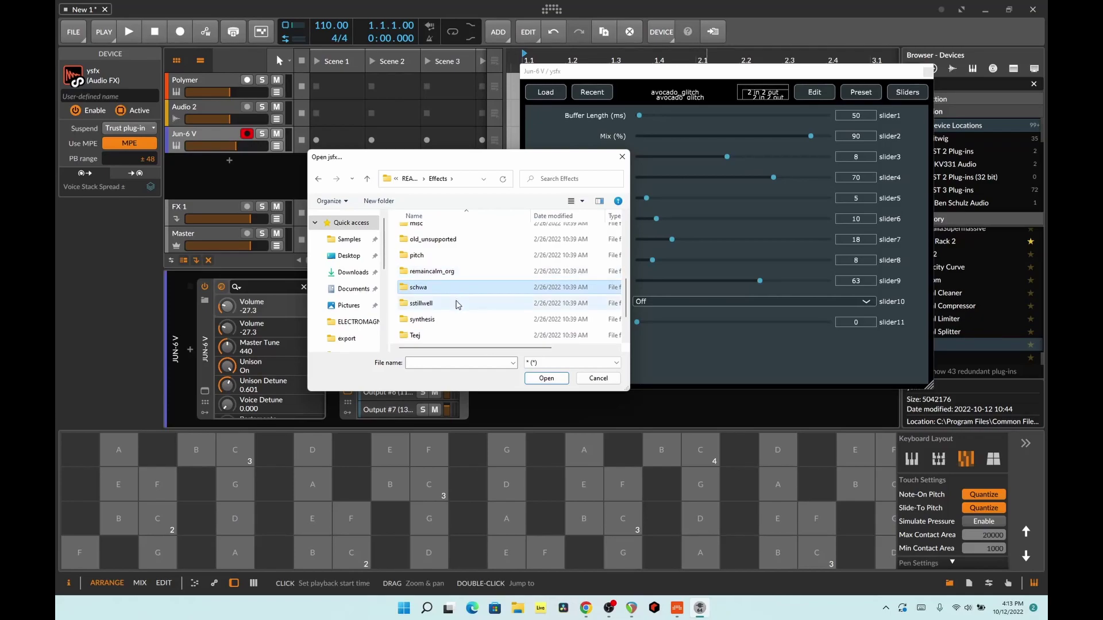
{"action": "double_click", "coordinate": [460, 303]}
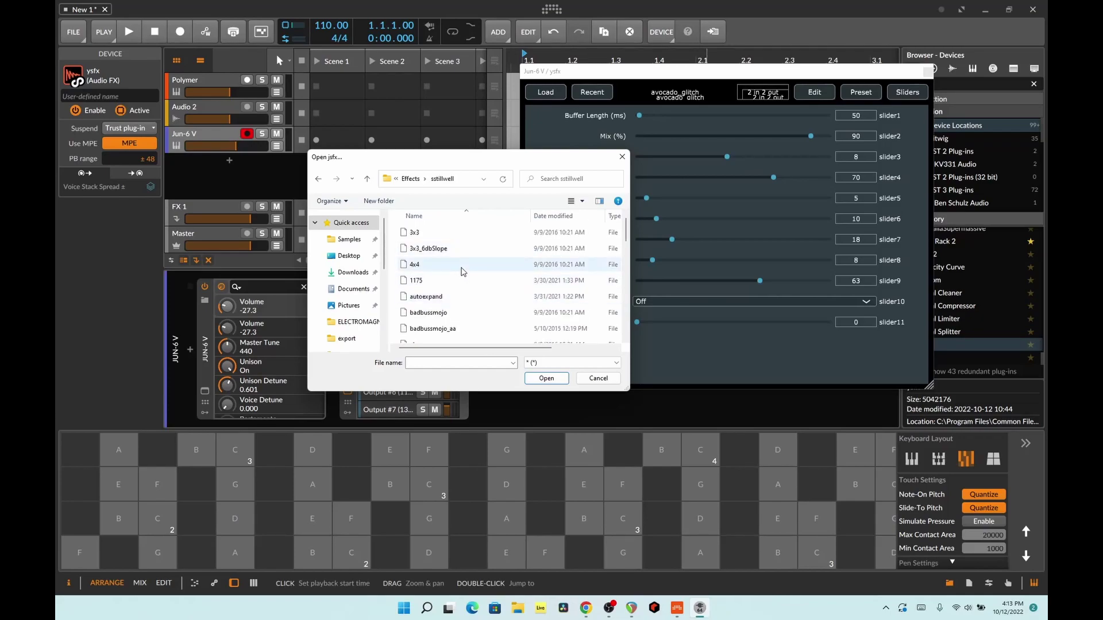
{"action": "scroll", "coordinate": [465, 270], "scroll_direction": "down", "scroll_amount": 5}
{"action": "scroll", "coordinate": [468, 271], "scroll_direction": "down", "scroll_amount": 1}
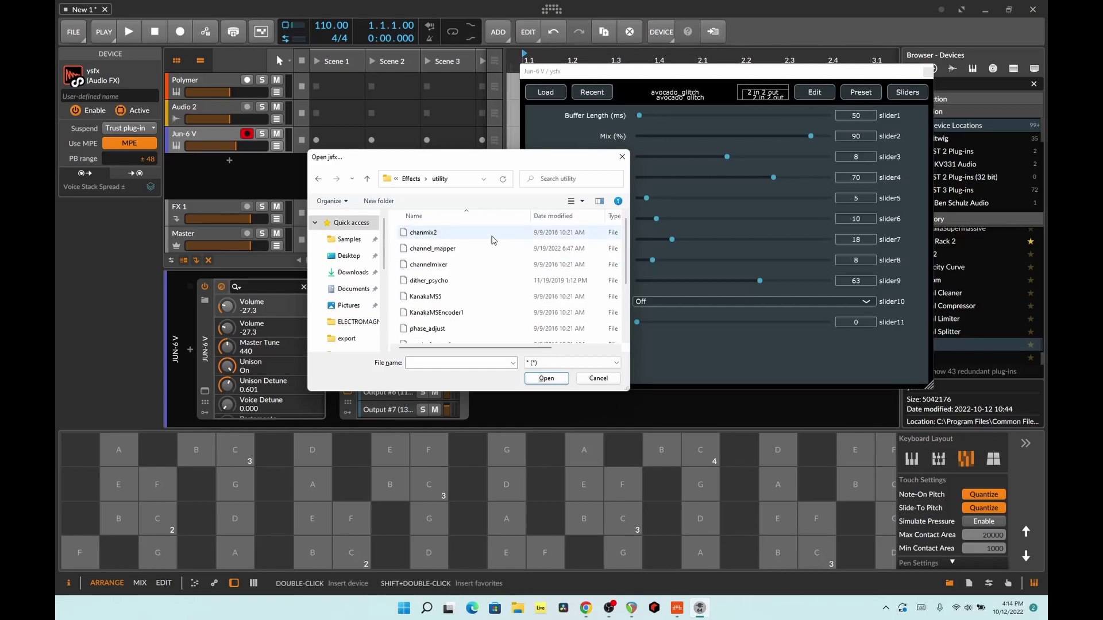
- Load the 5BandSplitter effect from the loser folder into ysfx
{"action": "left_click", "coordinate": [411, 179]}
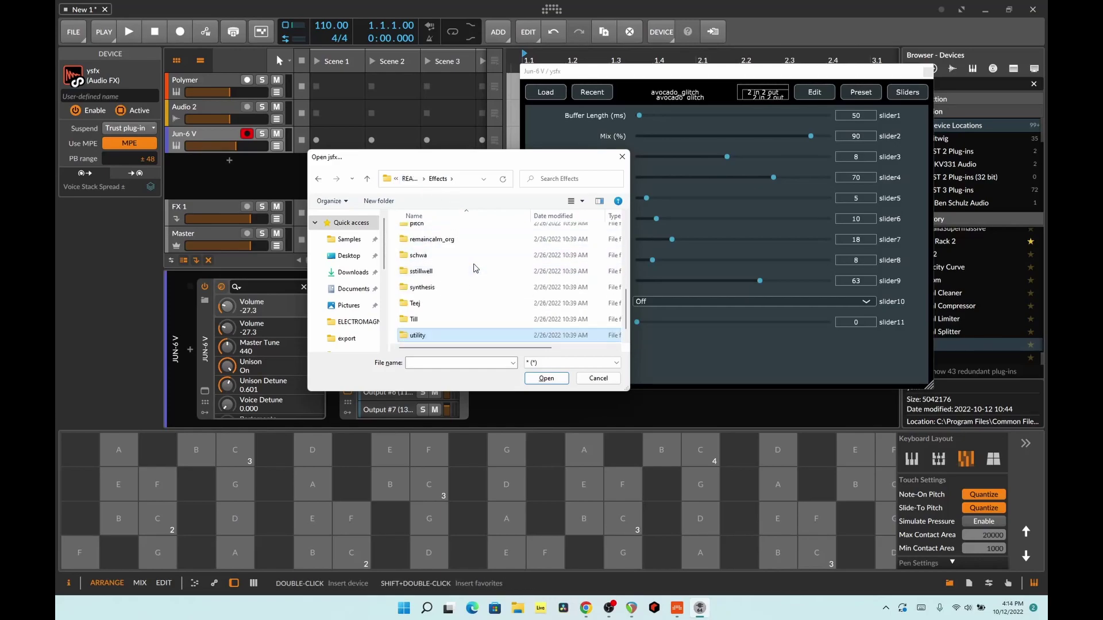
{"action": "scroll", "coordinate": [493, 300], "scroll_direction": "up", "scroll_amount": 1}
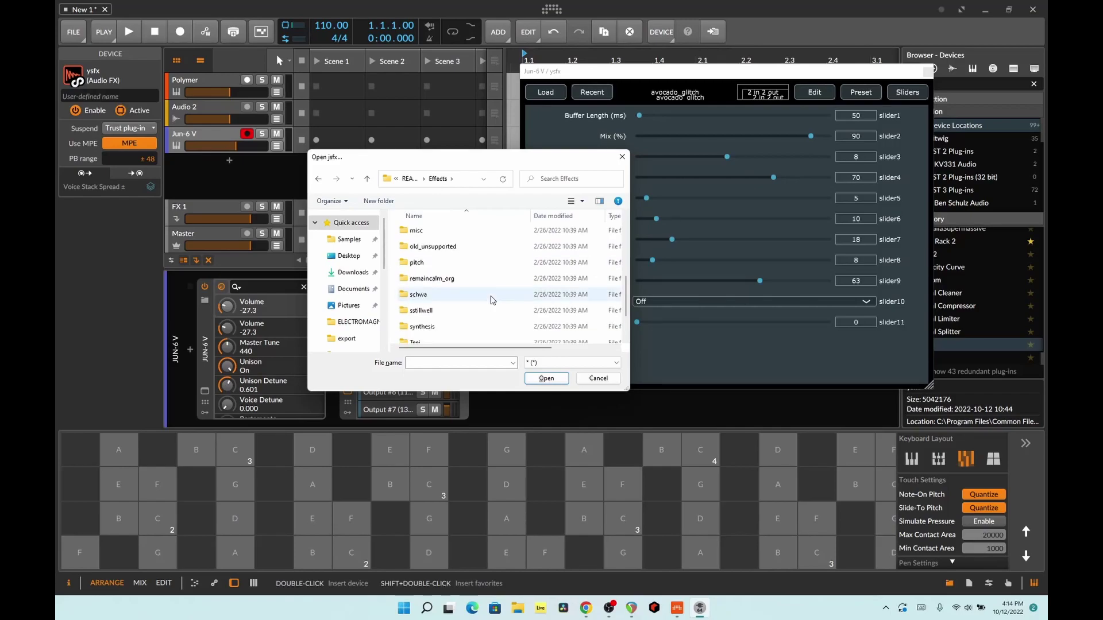
{"action": "scroll", "coordinate": [492, 300], "scroll_direction": "down", "scroll_amount": 4}
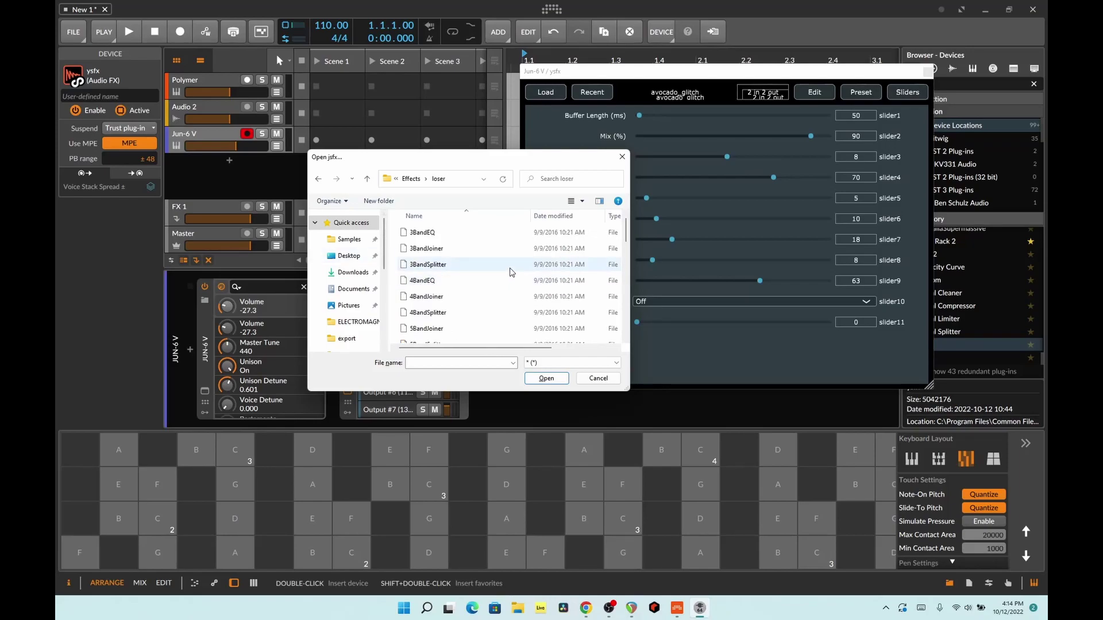
{"action": "scroll", "coordinate": [485, 270], "scroll_direction": "down", "scroll_amount": 1}
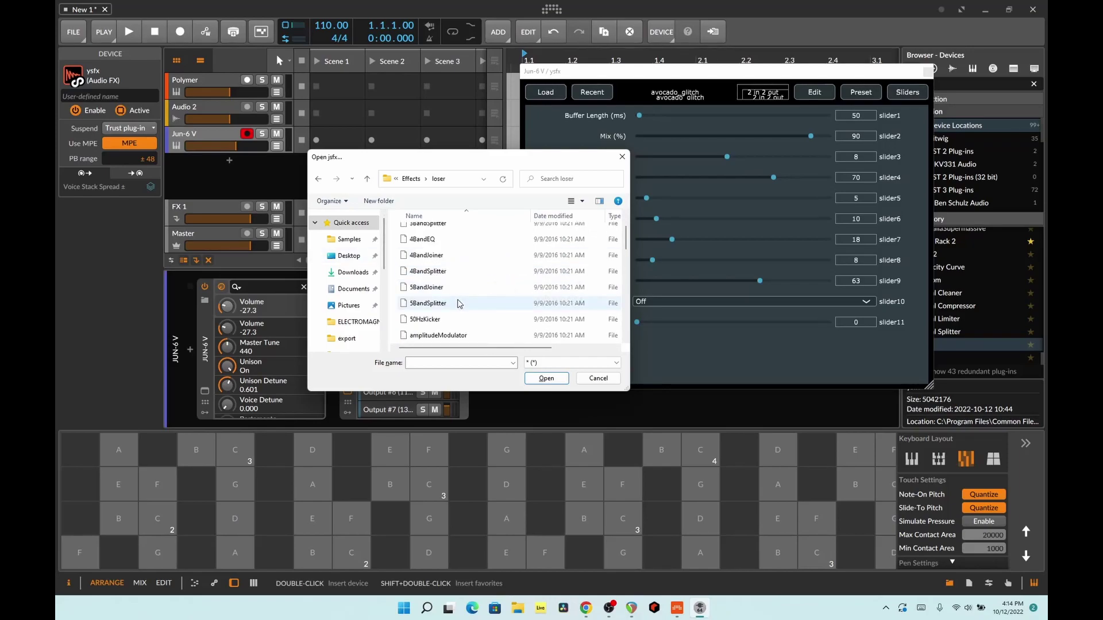
{"action": "double_click", "coordinate": [428, 303]}
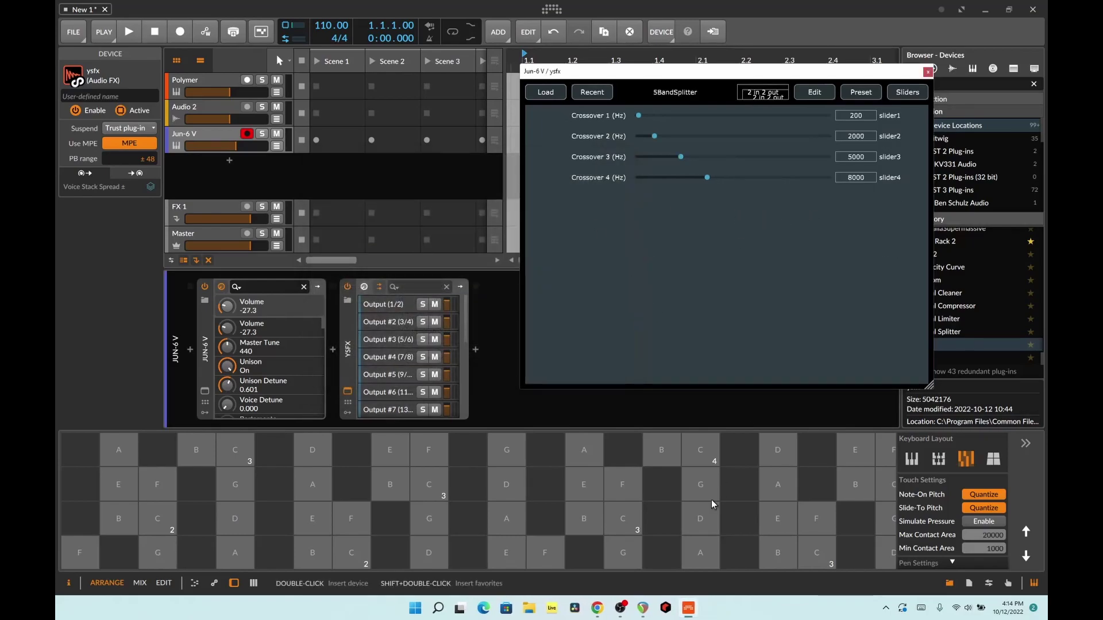
- Play several notes through 5BandSplitter to check the output meters, and select the Output (1/2) and Output #2 (3/4) chains
{"action": "left_click", "coordinate": [617, 504]}
{"action": "left_click", "coordinate": [592, 498]}
{"action": "left_click", "coordinate": [591, 505]}
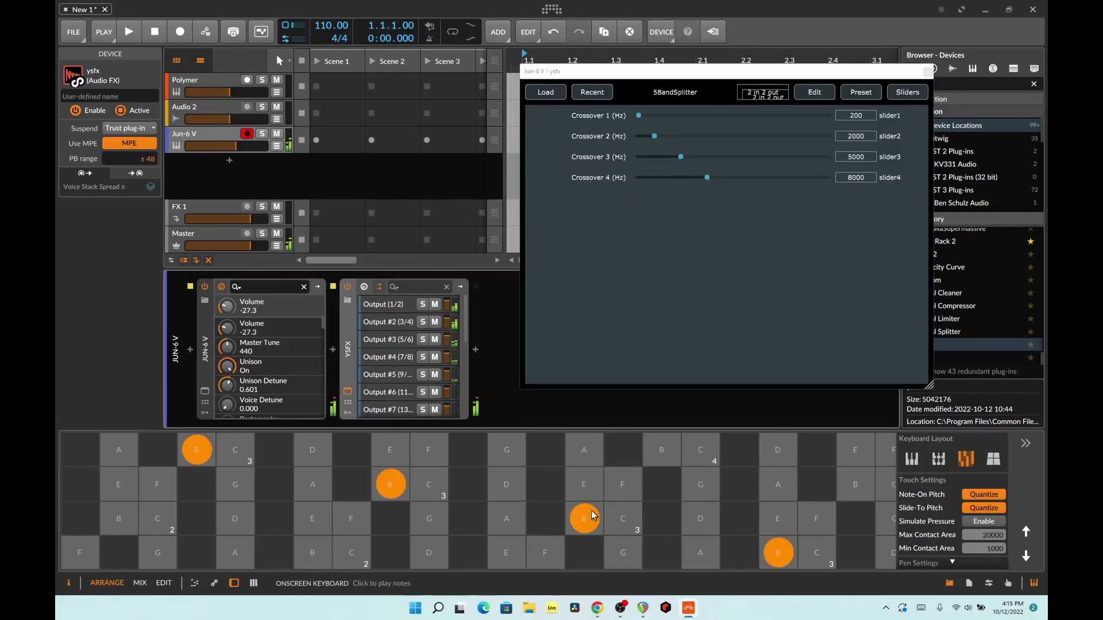
{"action": "left_click", "coordinate": [441, 471]}
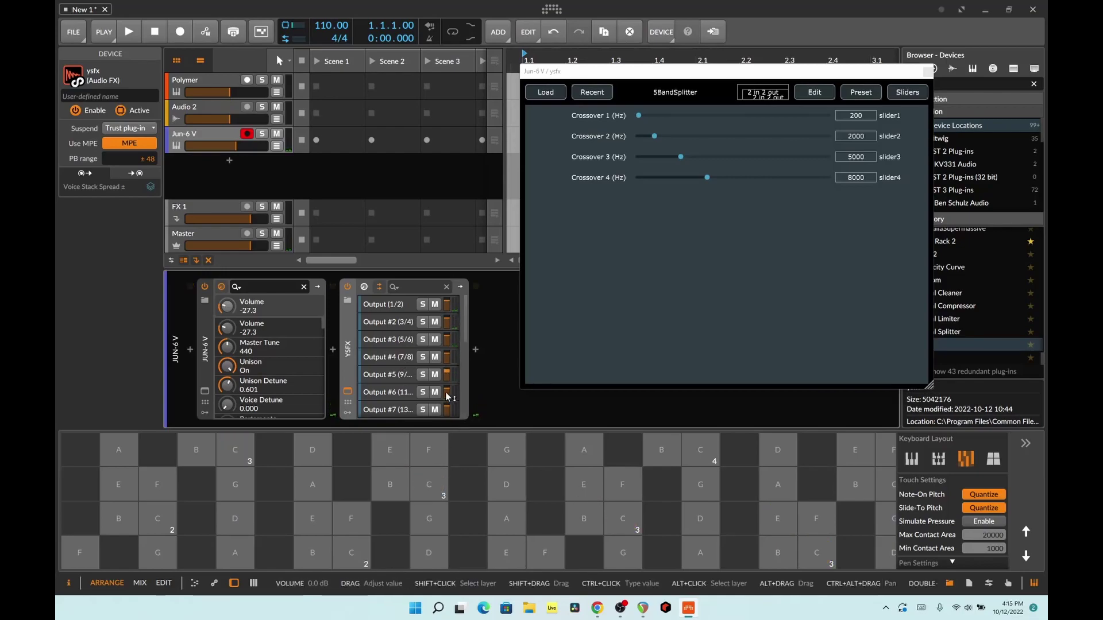
{"action": "left_click", "coordinate": [435, 467]}
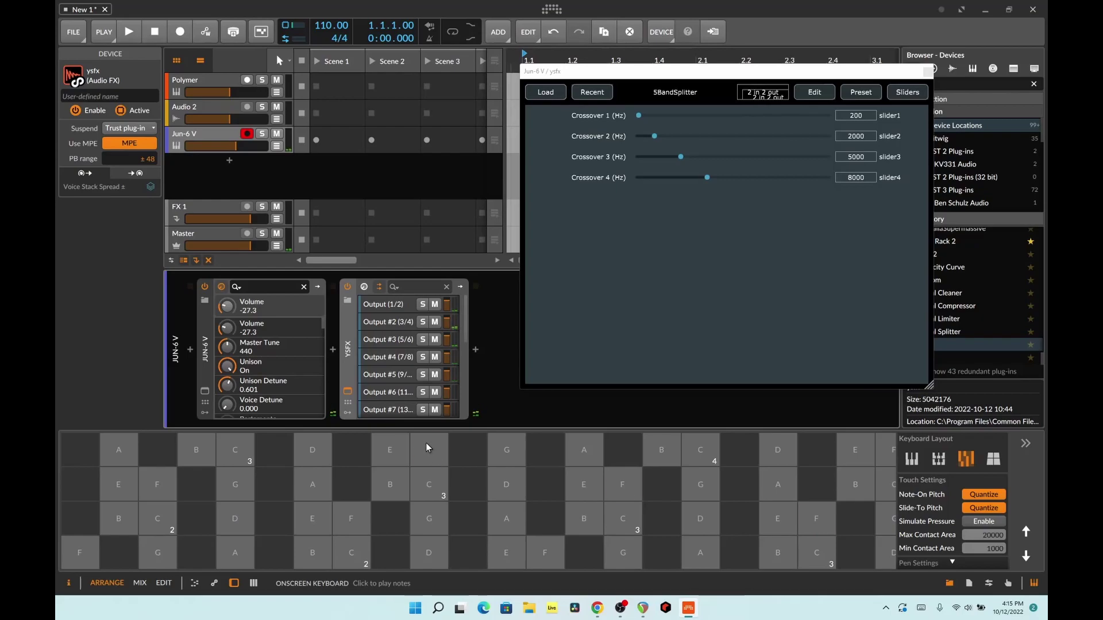
{"action": "left_click", "coordinate": [429, 482]}
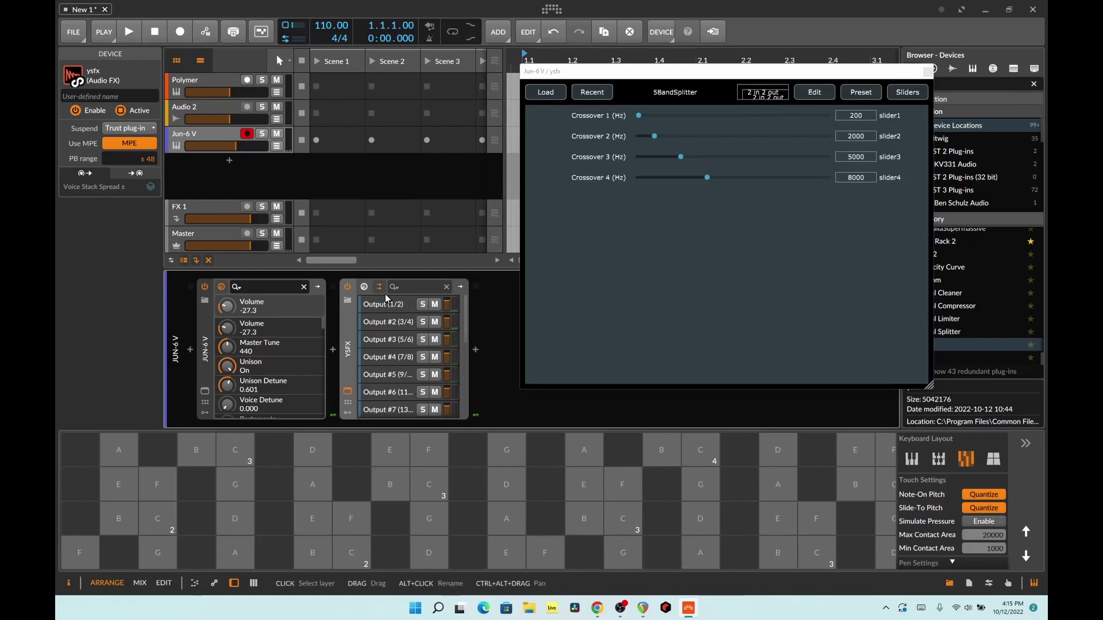
{"action": "left_click", "coordinate": [400, 311]}
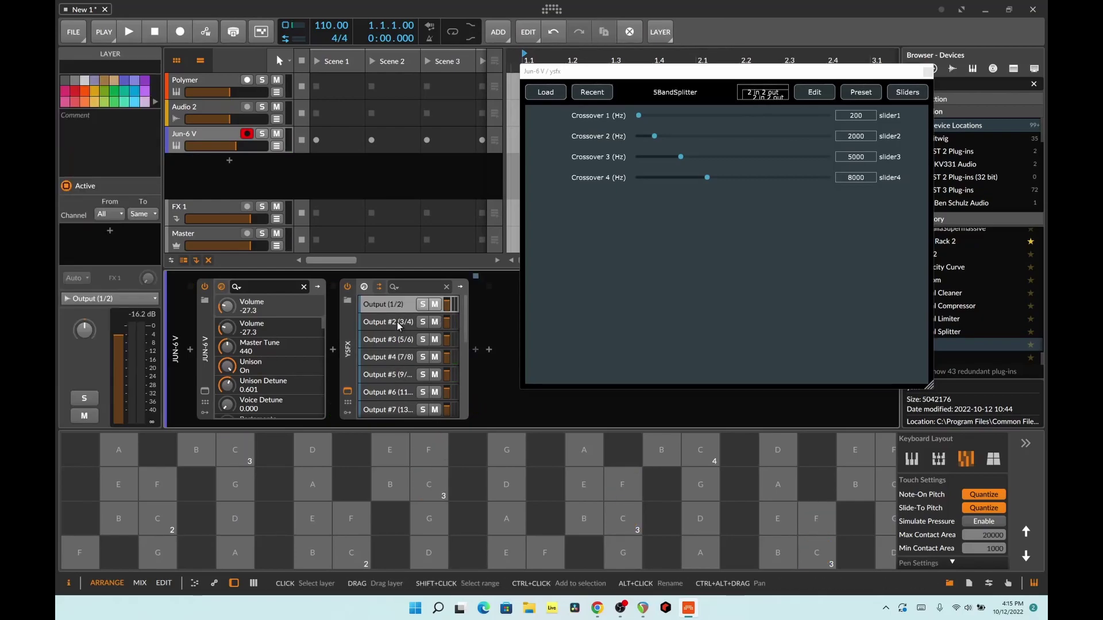
{"action": "left_click", "coordinate": [398, 322]}
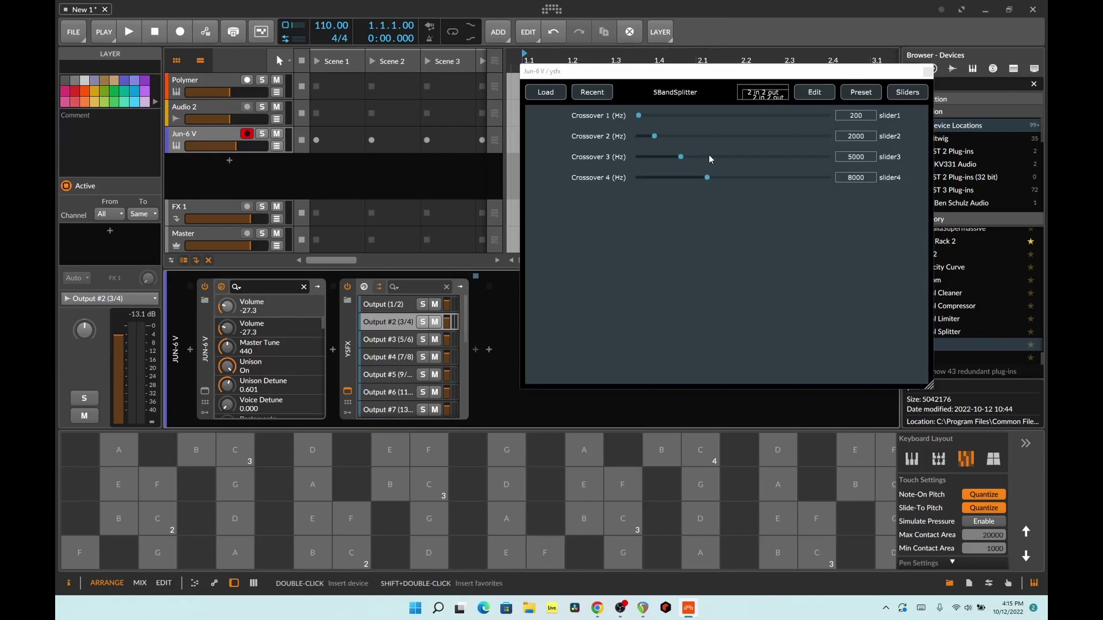
- Set Crossover 1 to 21235 Hz, Crossover 3 to 22000 Hz and Crossover 4 to 0 Hz, playing notes to check the split
{"action": "left_click_drag", "start_coordinate": [705, 178], "coordinate": [831, 157]}
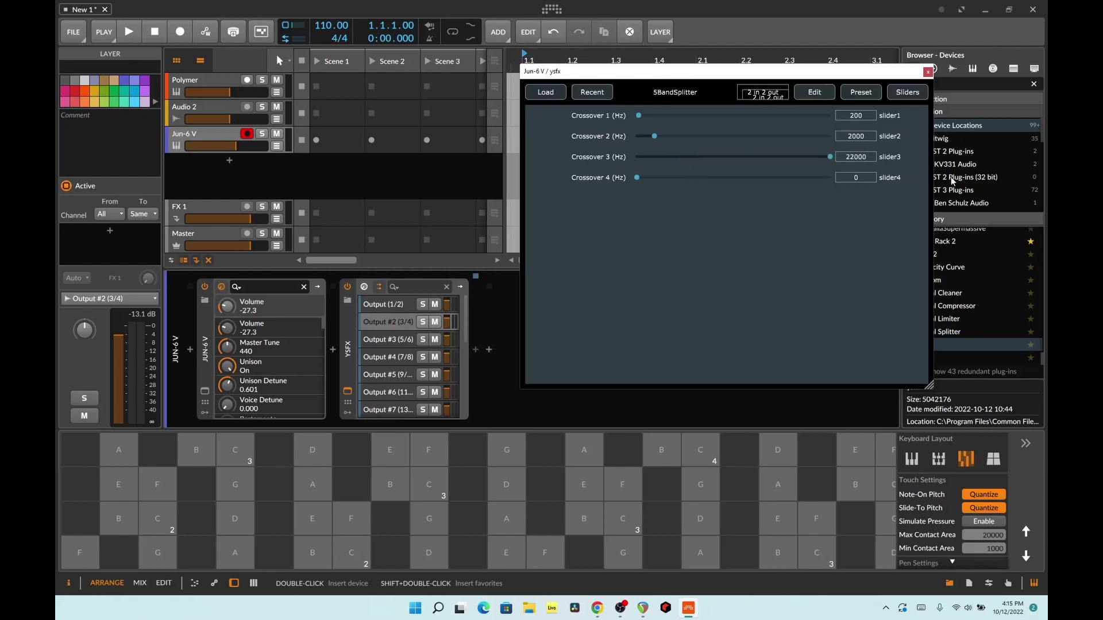
{"action": "left_click_drag", "start_coordinate": [640, 116], "coordinate": [814, 127]}
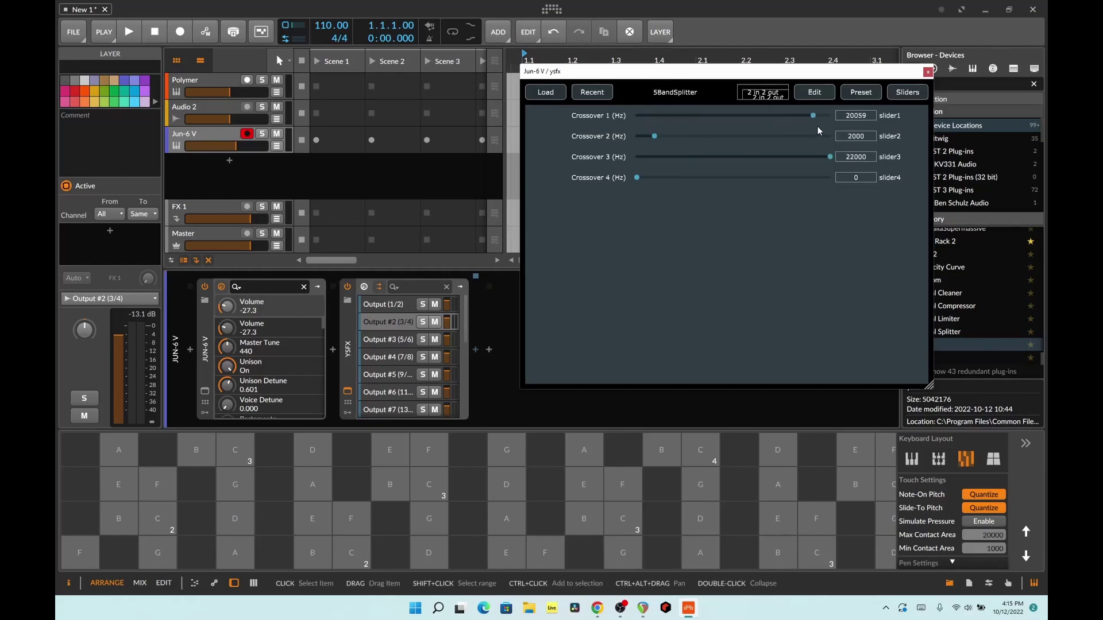
{"action": "left_click", "coordinate": [609, 513]}
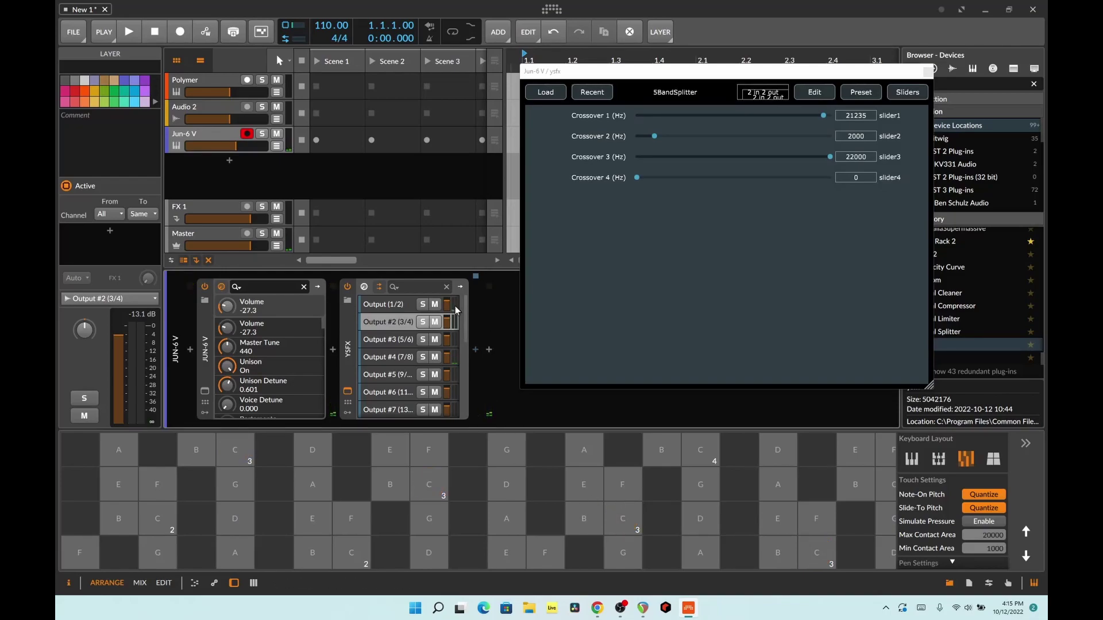
{"action": "left_click", "coordinate": [507, 485]}
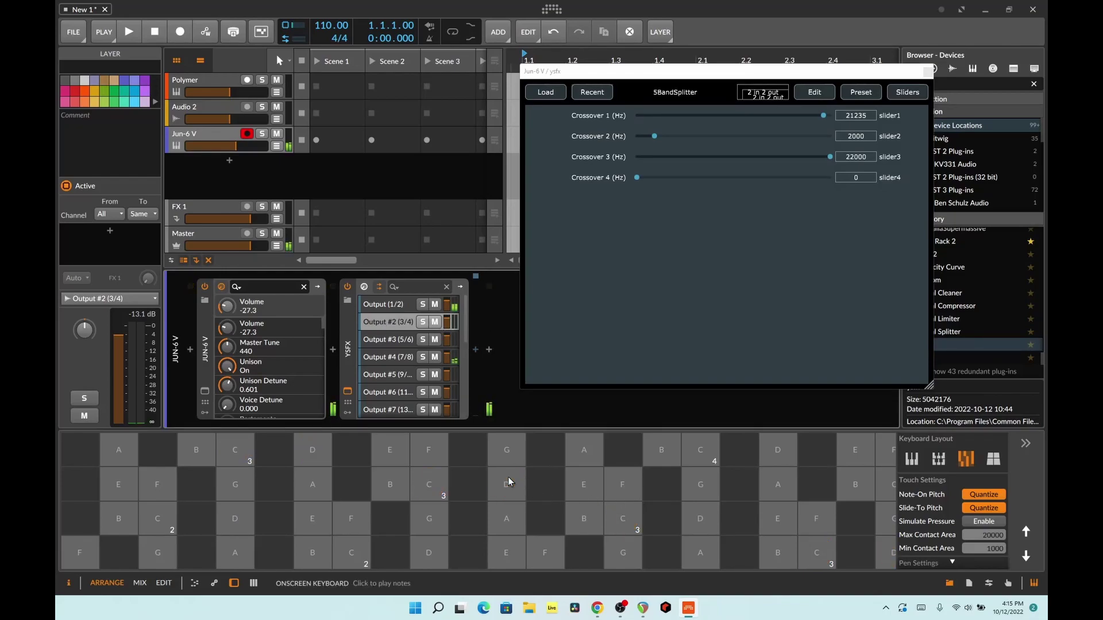
- Select the Output #4 (7/8) chain and move Crossover 2 up to 22000 Hz and down to 0 Hz, playing notes at each setting
{"action": "left_click", "coordinate": [401, 361]}
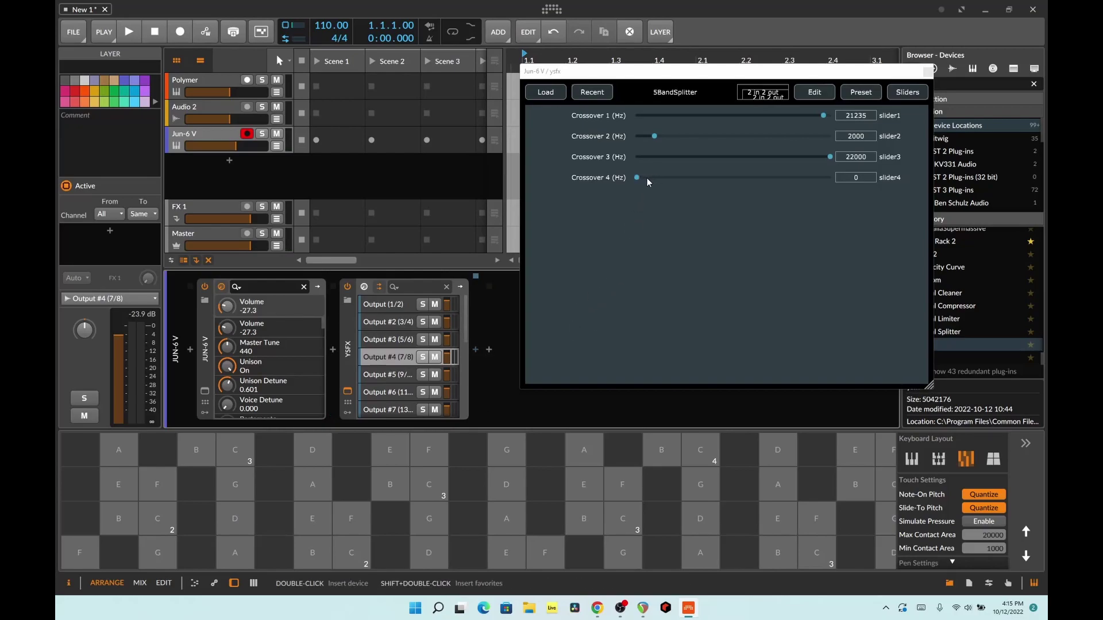
{"action": "left_click_drag", "start_coordinate": [656, 137], "coordinate": [850, 148]}
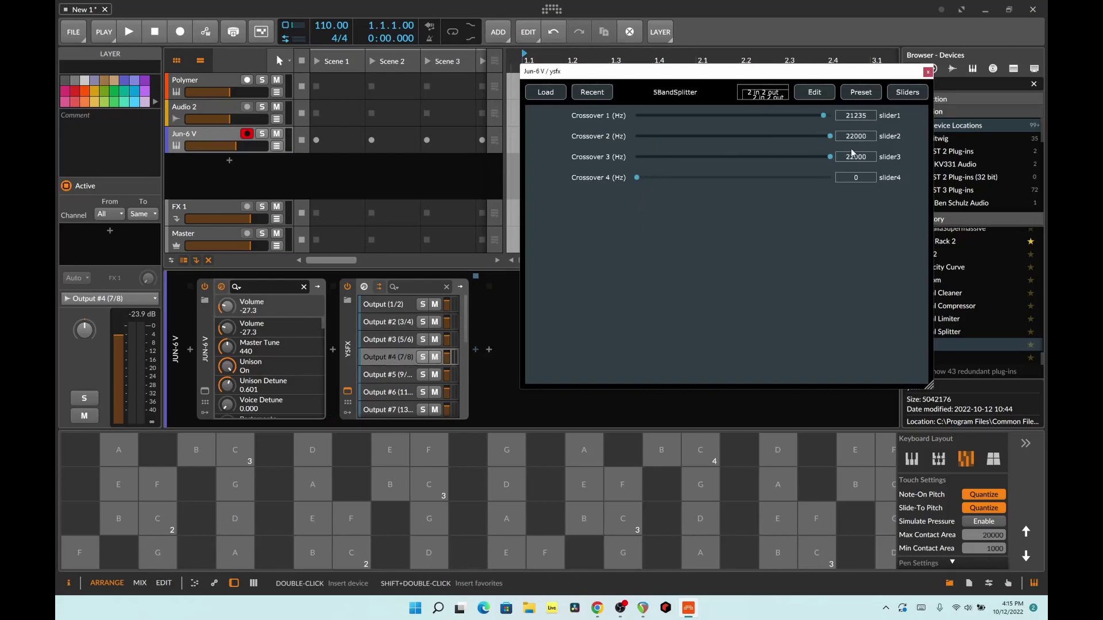
{"action": "left_click", "coordinate": [522, 516]}
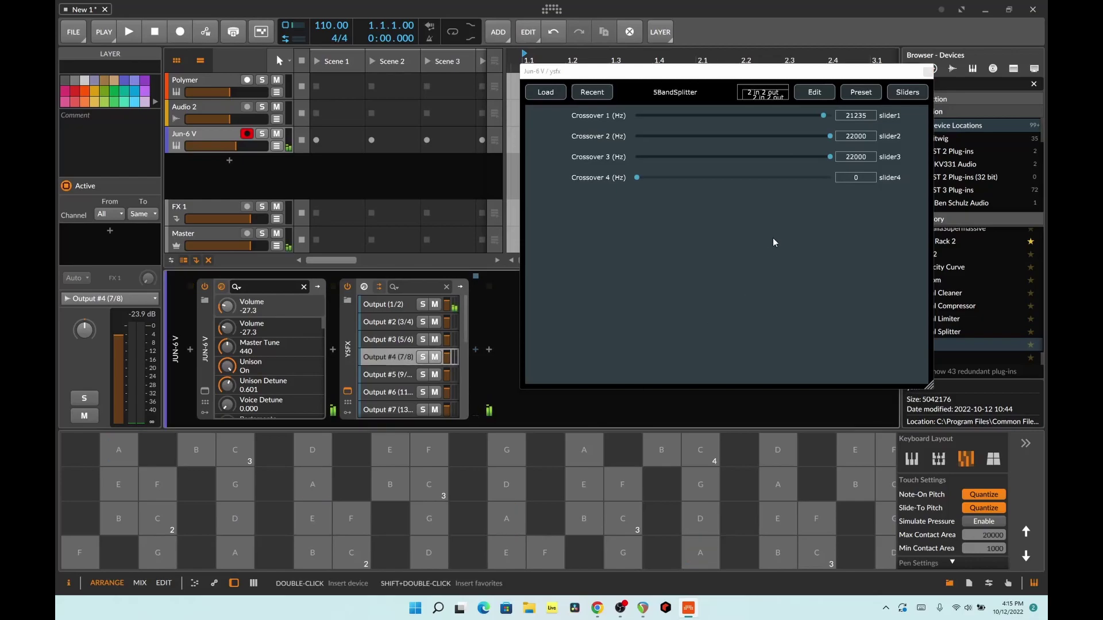
{"action": "left_click_drag", "start_coordinate": [822, 130], "coordinate": [576, 145]}
{"action": "left_click", "coordinate": [577, 496]}
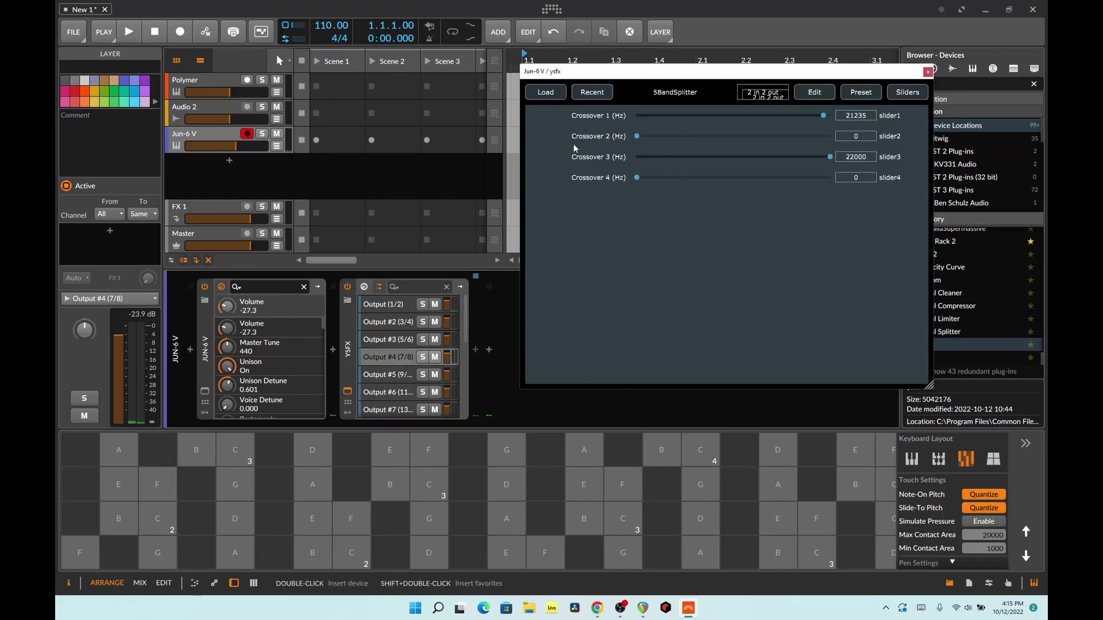
{"action": "left_click", "coordinate": [612, 493]}
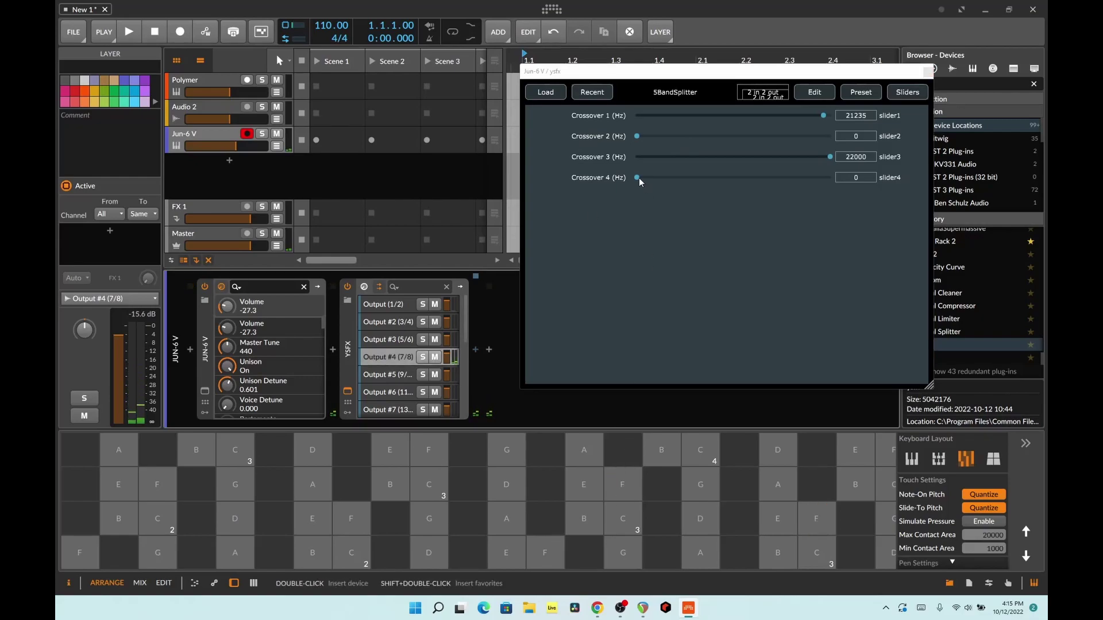
- Raise Crossover 4 to 22000 Hz and lower it to 5706 Hz, playing notes at each setting
{"action": "left_click_drag", "start_coordinate": [639, 178], "coordinate": [833, 178]}
{"action": "left_click", "coordinate": [619, 497]}
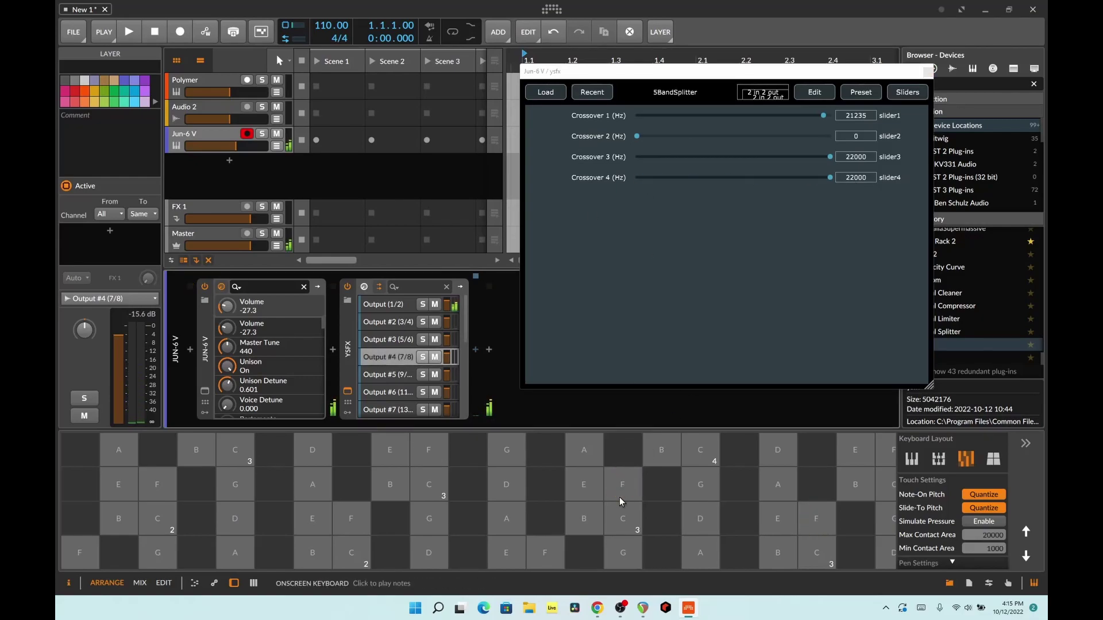
{"action": "left_click_drag", "start_coordinate": [760, 179], "coordinate": [661, 187]}
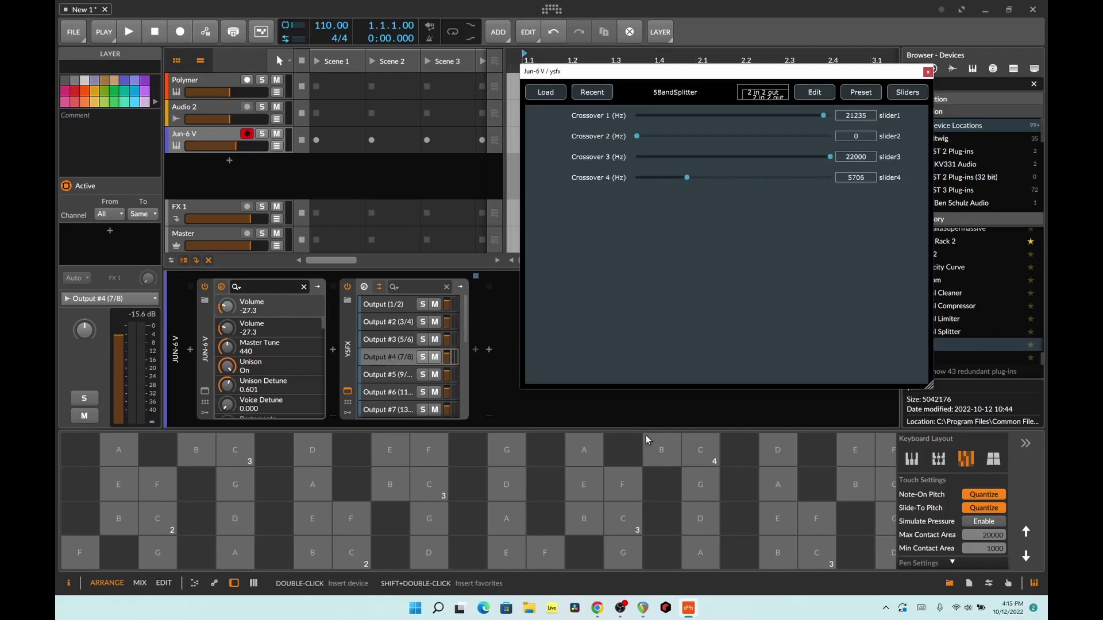
{"action": "left_click", "coordinate": [620, 486]}
{"action": "left_click", "coordinate": [621, 486]}
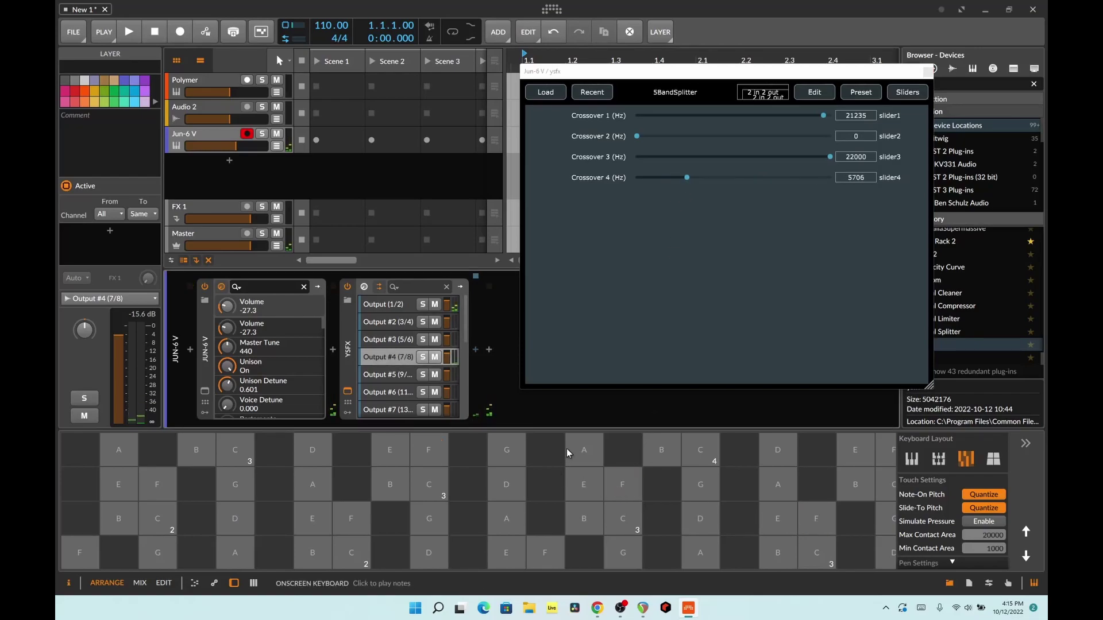
- Set Crossover 3 to 7706 Hz and Crossover 1 to 2176 Hz, playing notes to check the band outputs
{"action": "left_click", "coordinate": [831, 157]}
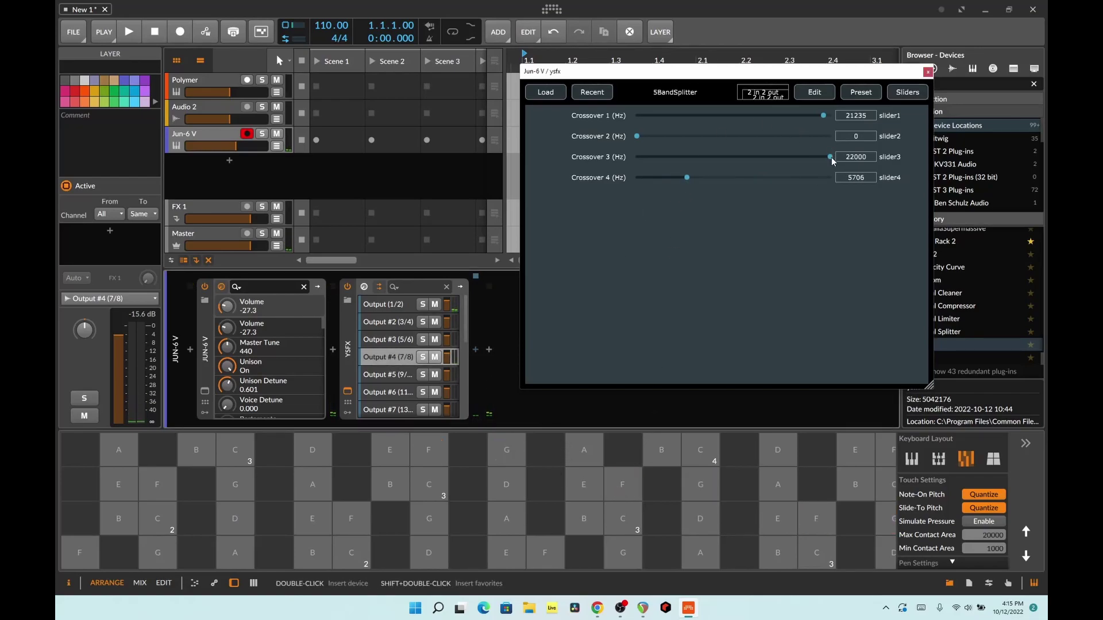
{"action": "left_click_drag", "start_coordinate": [832, 157], "coordinate": [706, 159]}
{"action": "left_click", "coordinate": [622, 499]}
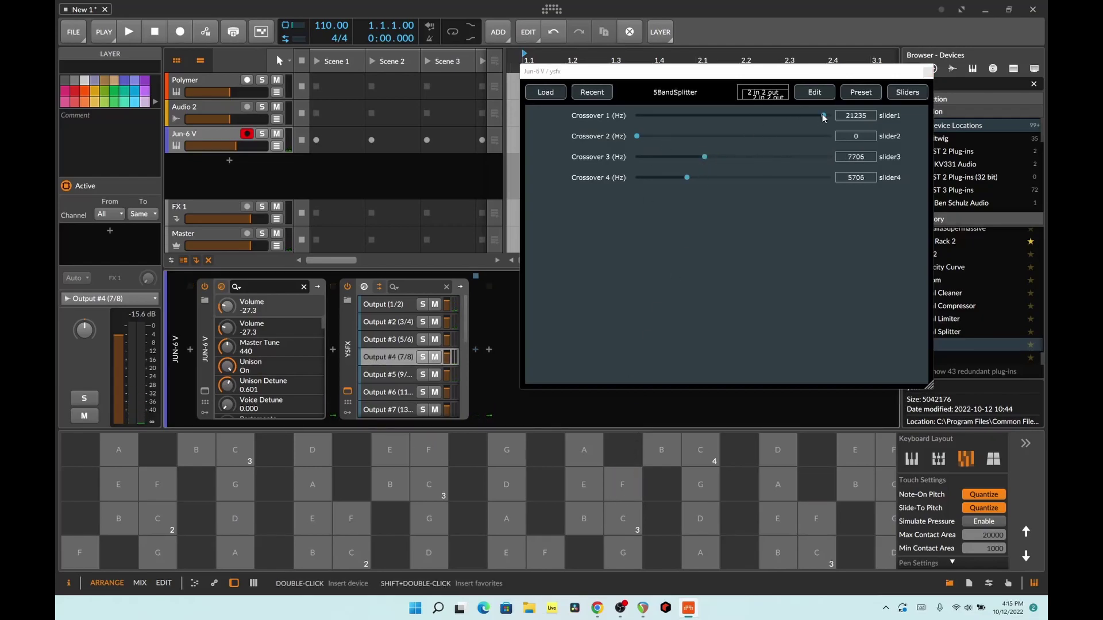
{"action": "left_click_drag", "start_coordinate": [824, 117], "coordinate": [695, 131]}
{"action": "left_click", "coordinate": [653, 459]}
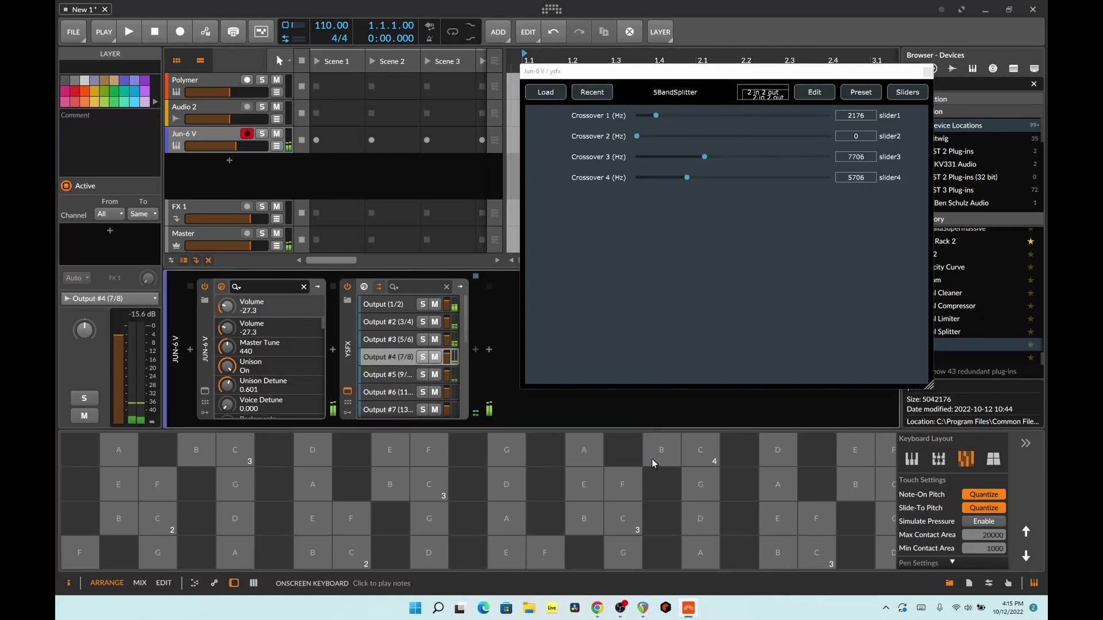
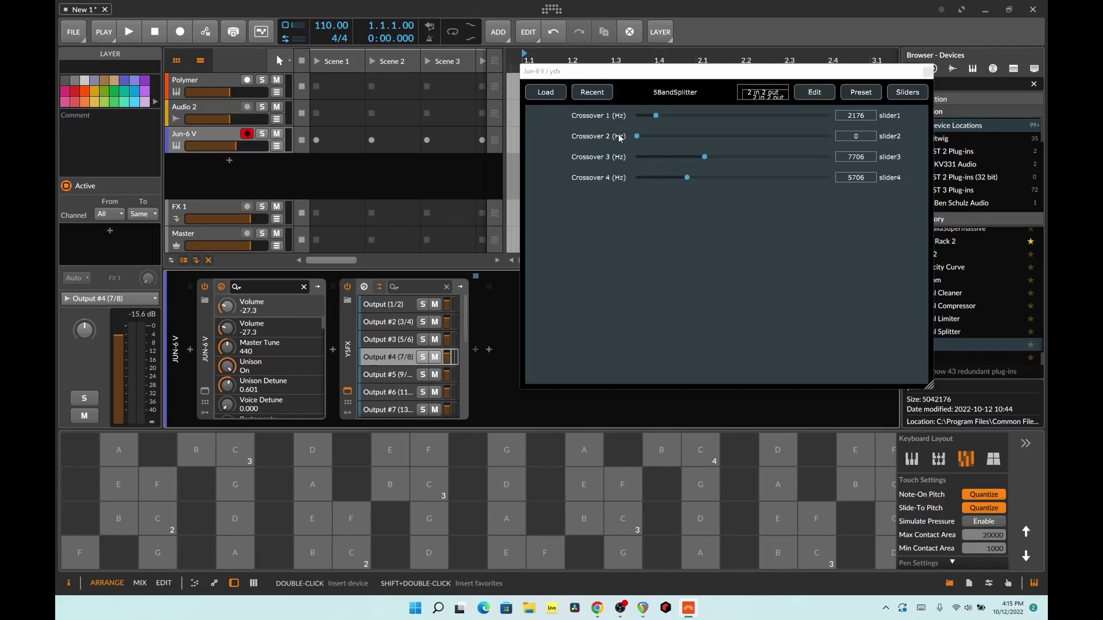
- Open the 5BandSplitter source code and examine its slider definitions, output pins and band-splitting code
{"action": "left_click", "coordinate": [808, 93]}
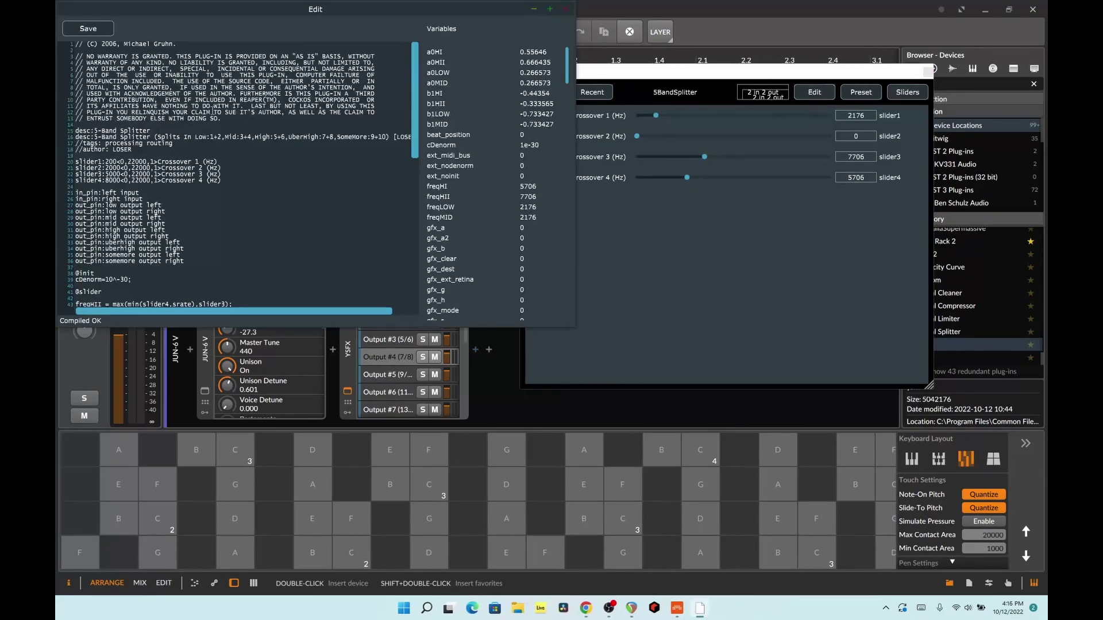
{"action": "scroll", "coordinate": [234, 147], "scroll_direction": "down", "scroll_amount": 15}
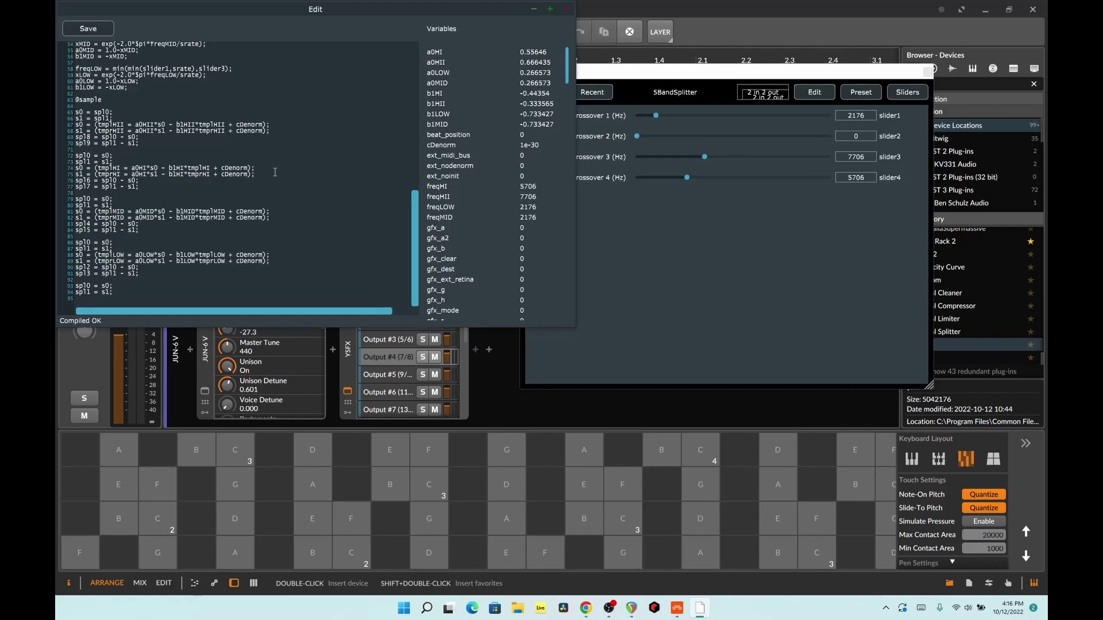
{"action": "scroll", "coordinate": [275, 172], "scroll_direction": "up", "scroll_amount": 13}
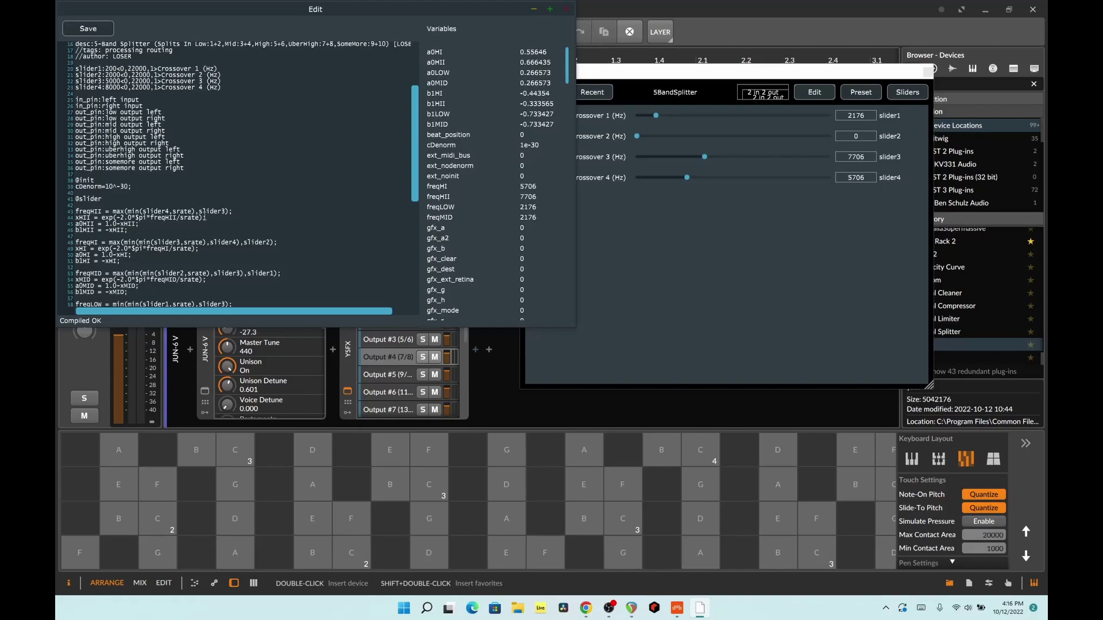
{"action": "left_click_drag", "start_coordinate": [171, 230], "coordinate": [57, 208]}
{"action": "left_click", "coordinate": [268, 207]}
{"action": "scroll", "coordinate": [270, 201], "scroll_direction": "up", "scroll_amount": 5}
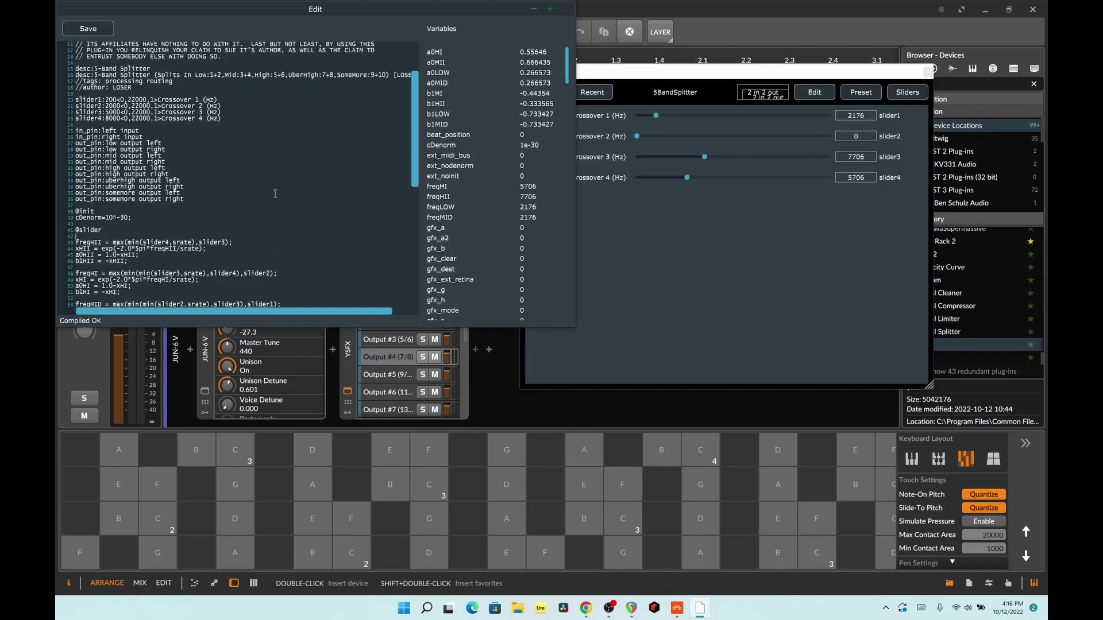
{"action": "left_click", "coordinate": [566, 8]}
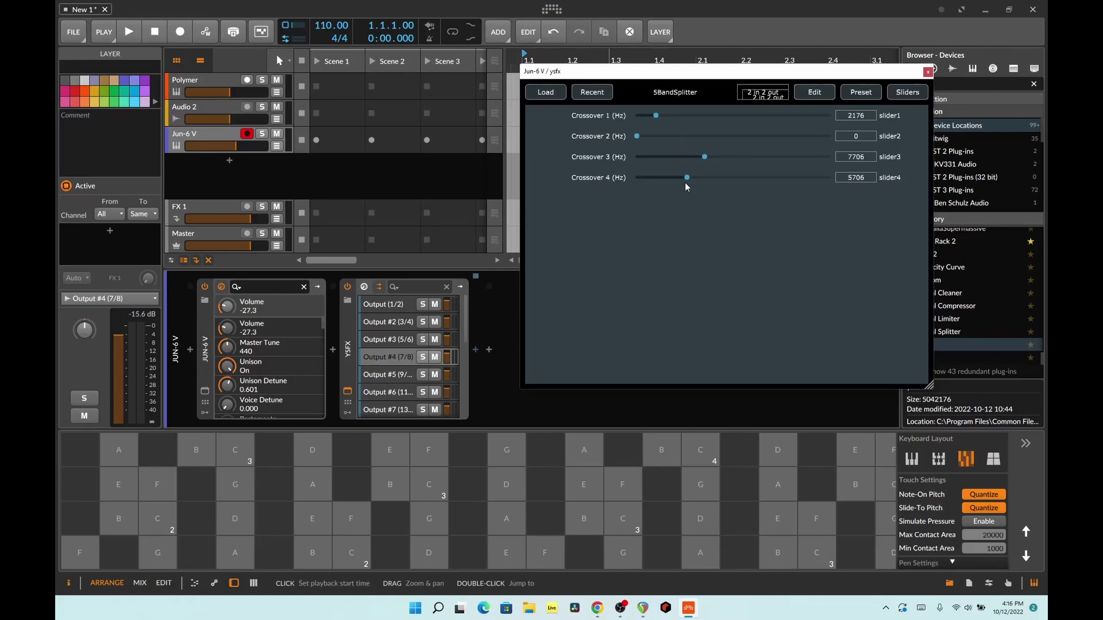
- Switch to Chrome and look through the REAPER JSFX Programming reference page
{"action": "left_click", "coordinate": [597, 608]}
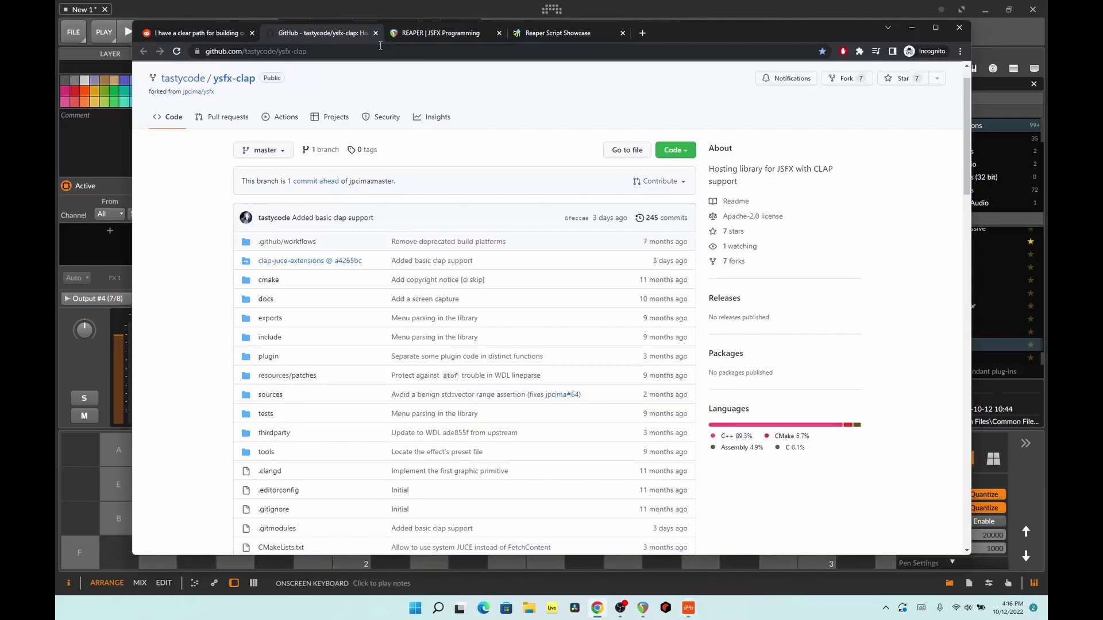
{"action": "left_click", "coordinate": [438, 33]}
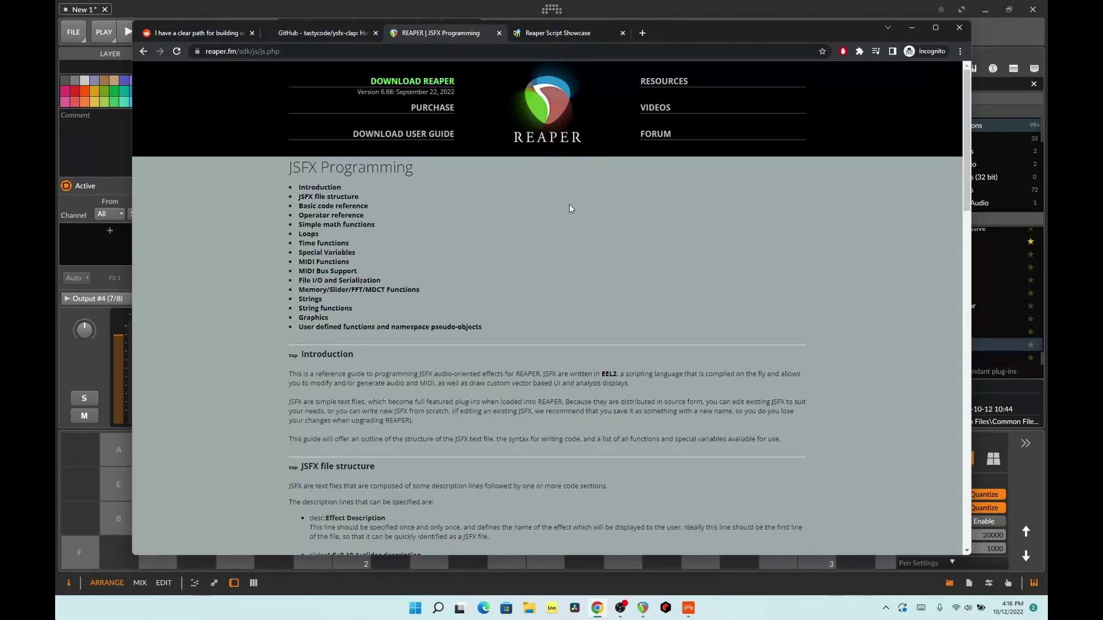
{"action": "scroll", "coordinate": [570, 202], "scroll_direction": "down", "scroll_amount": 15}
{"action": "scroll", "coordinate": [569, 202], "scroll_direction": "up", "scroll_amount": 15}
- Browse the Reaper Script Showcase page, examining its contents list and the highlighted scripts
{"action": "left_click", "coordinate": [580, 35]}
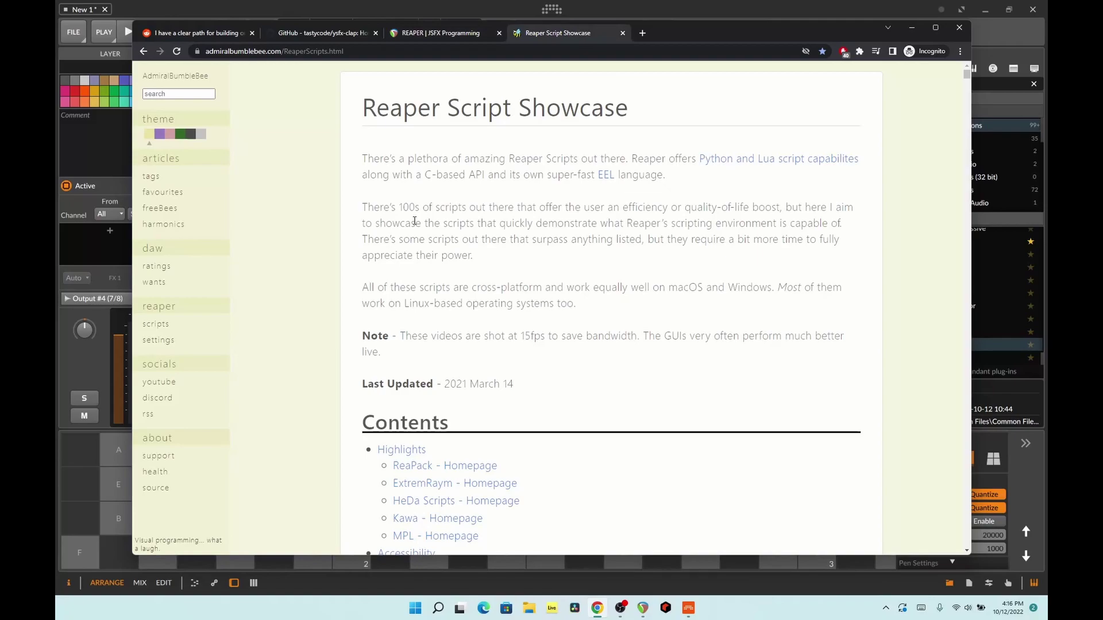
{"action": "scroll", "coordinate": [532, 245], "scroll_direction": "down", "scroll_amount": 7}
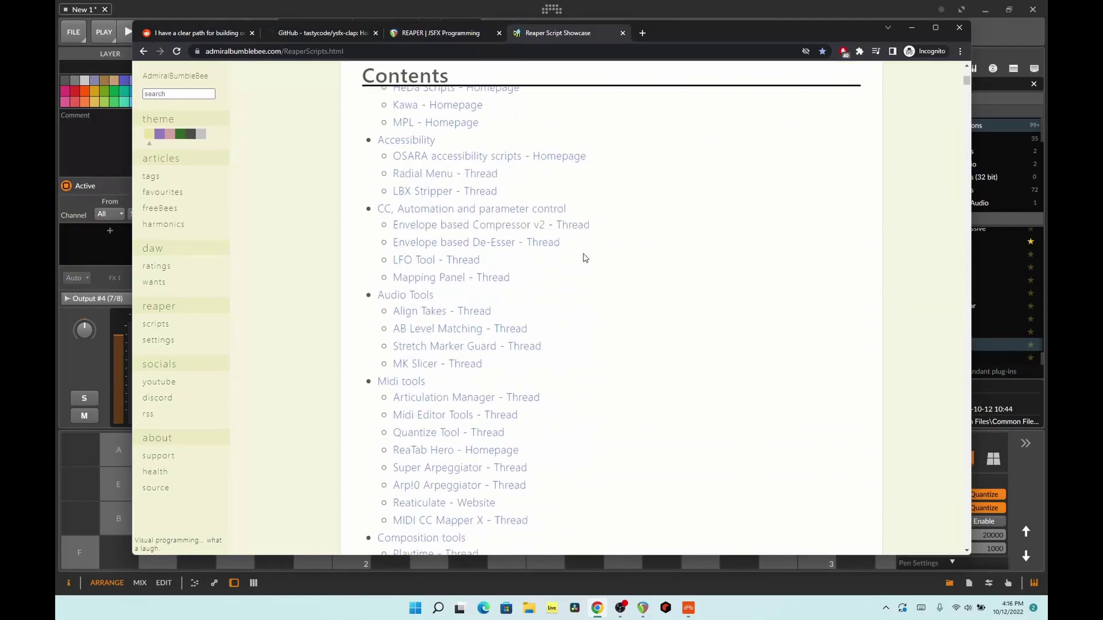
{"action": "scroll", "coordinate": [603, 257], "scroll_direction": "down", "scroll_amount": 1}
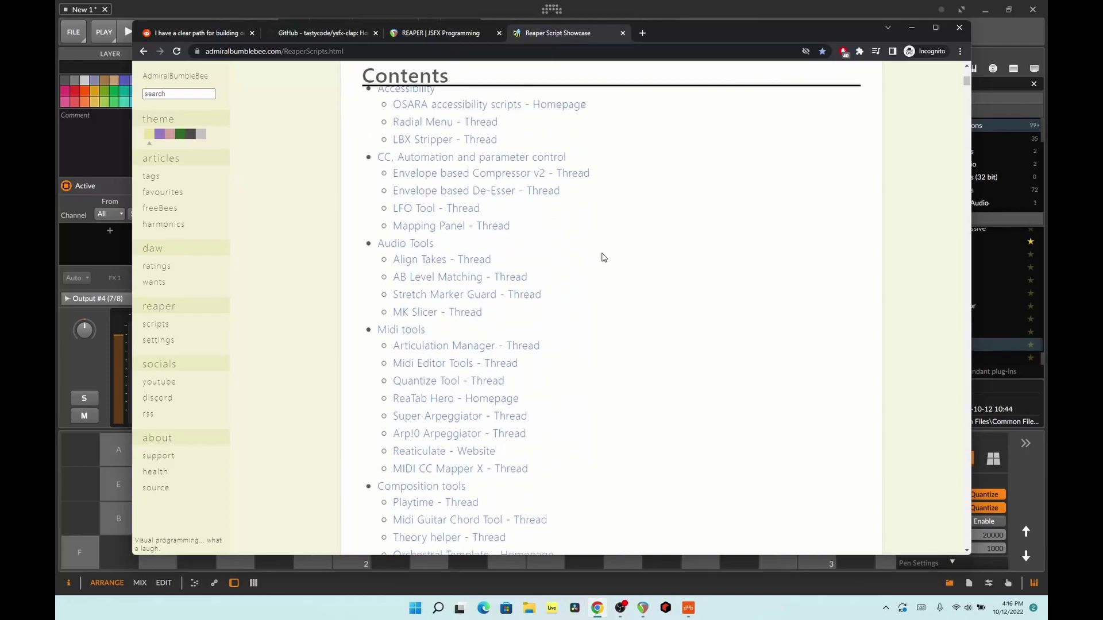
{"action": "scroll", "coordinate": [604, 257], "scroll_direction": "up", "scroll_amount": 8}
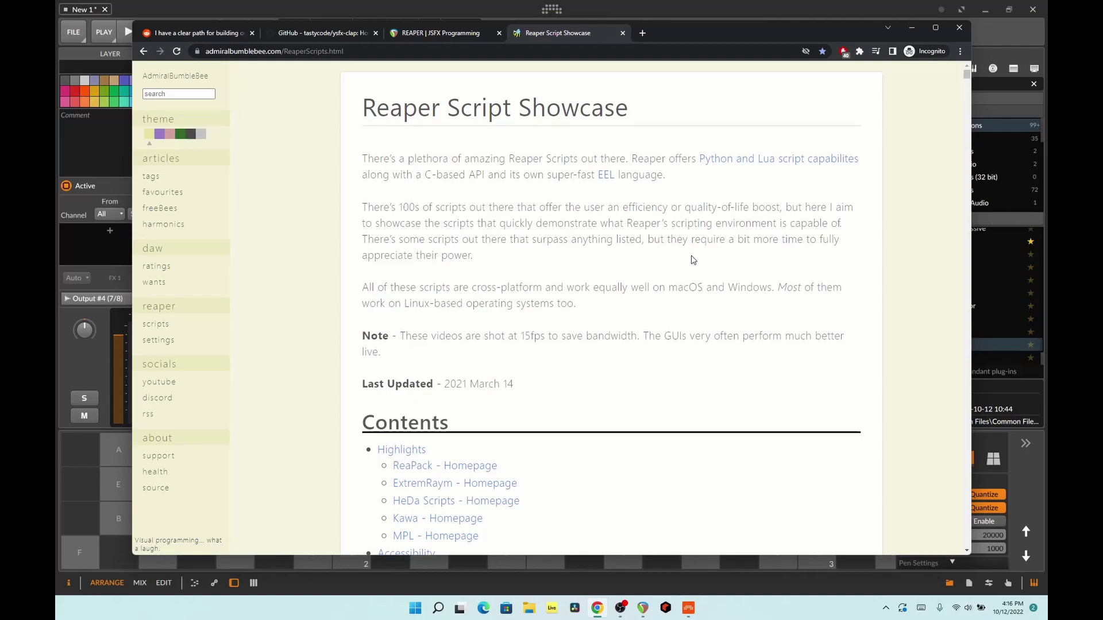
{"action": "scroll", "coordinate": [693, 259], "scroll_direction": "down", "scroll_amount": 10}
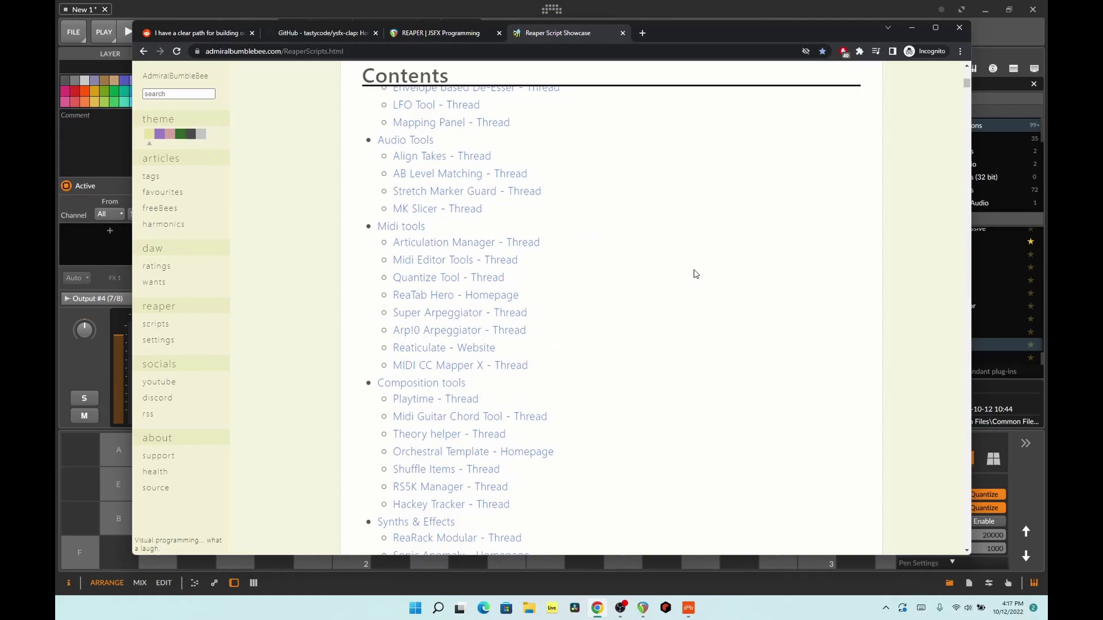
{"action": "scroll", "coordinate": [695, 273], "scroll_direction": "down", "scroll_amount": 10}
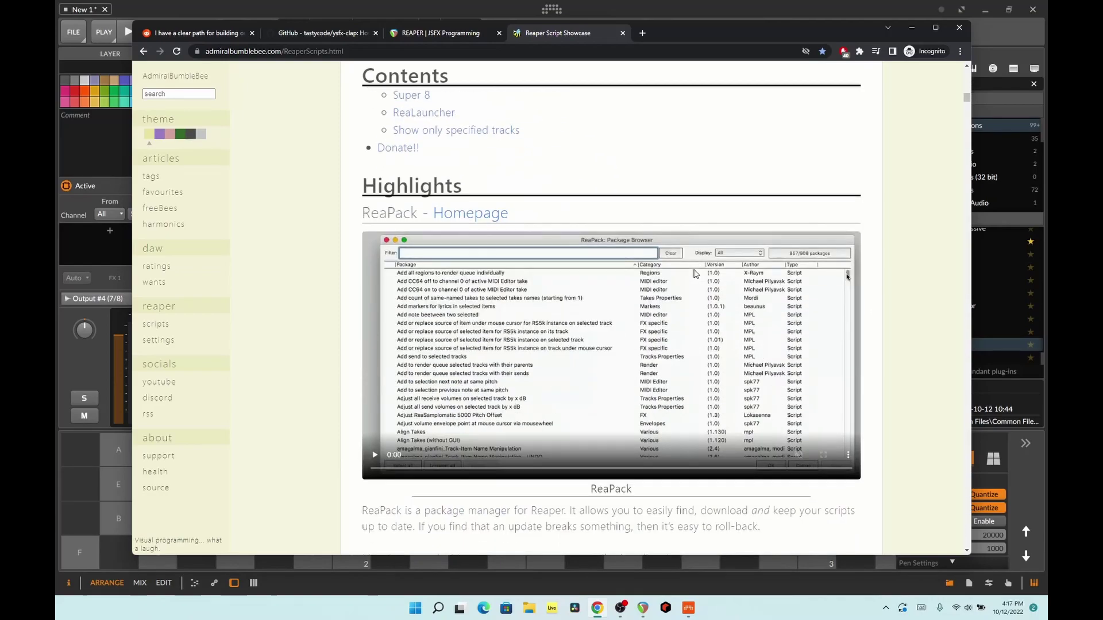
{"action": "scroll", "coordinate": [696, 274], "scroll_direction": "down", "scroll_amount": 15}
{"action": "scroll", "coordinate": [768, 287], "scroll_direction": "up", "scroll_amount": 3}
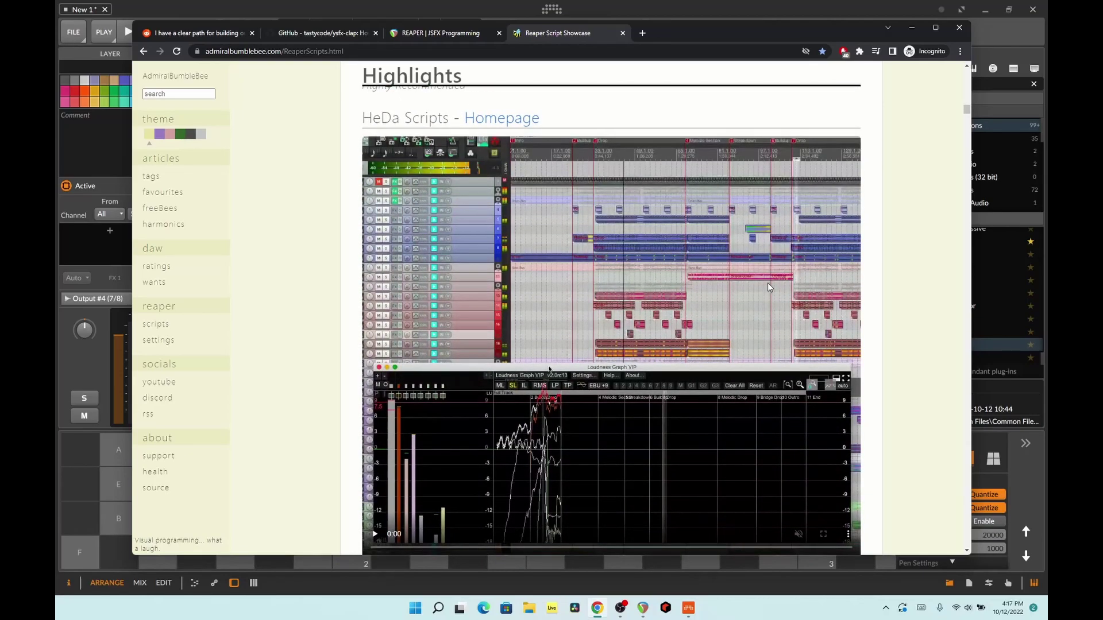
{"action": "left_click", "coordinate": [912, 27]}
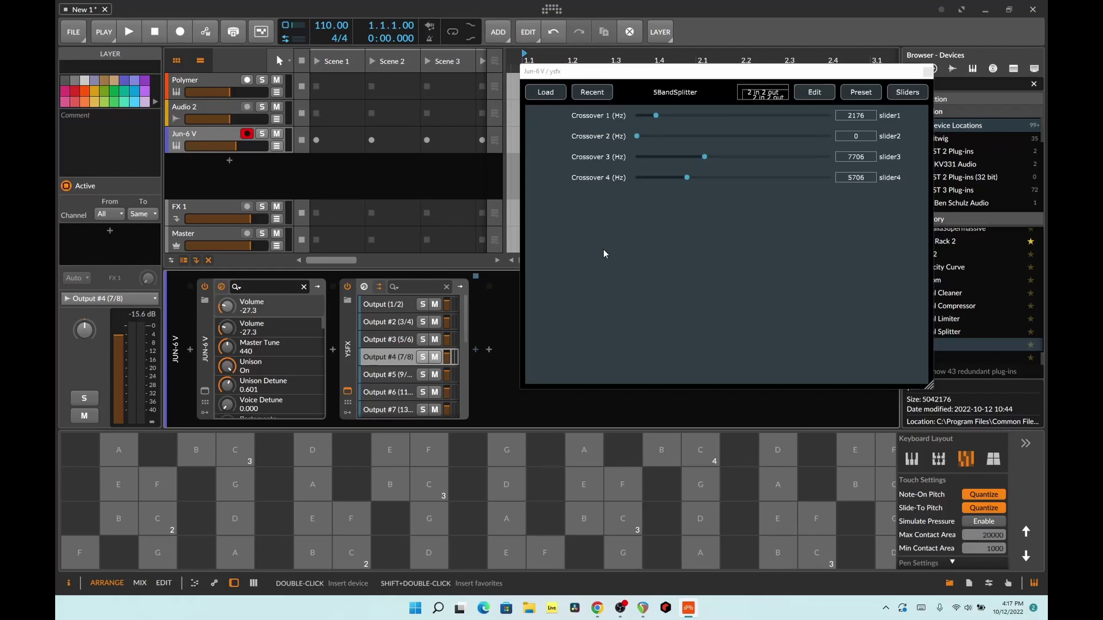
- Review the r/Bitwig Reddit post in Chrome for the ysfx CLAP code and repository link, then return to Bitwig
{"action": "left_click", "coordinate": [597, 608]}
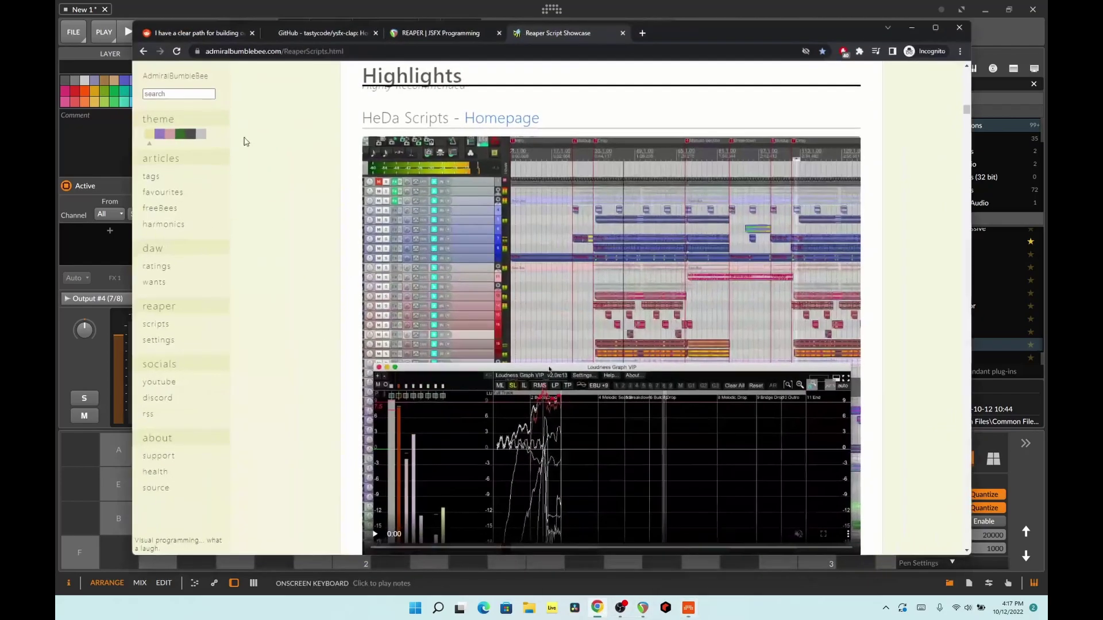
{"action": "left_click", "coordinate": [191, 33]}
{"action": "scroll", "coordinate": [469, 279], "scroll_direction": "down", "scroll_amount": 15}
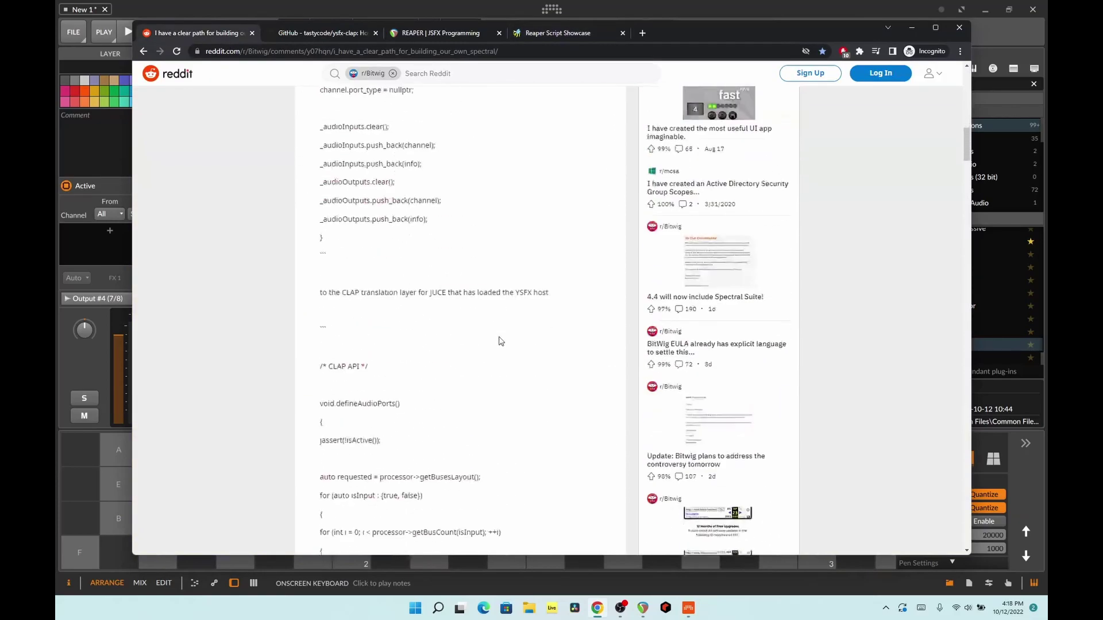
{"action": "scroll", "coordinate": [506, 346], "scroll_direction": "down", "scroll_amount": 5}
{"action": "scroll", "coordinate": [520, 294], "scroll_direction": "up", "scroll_amount": 2}
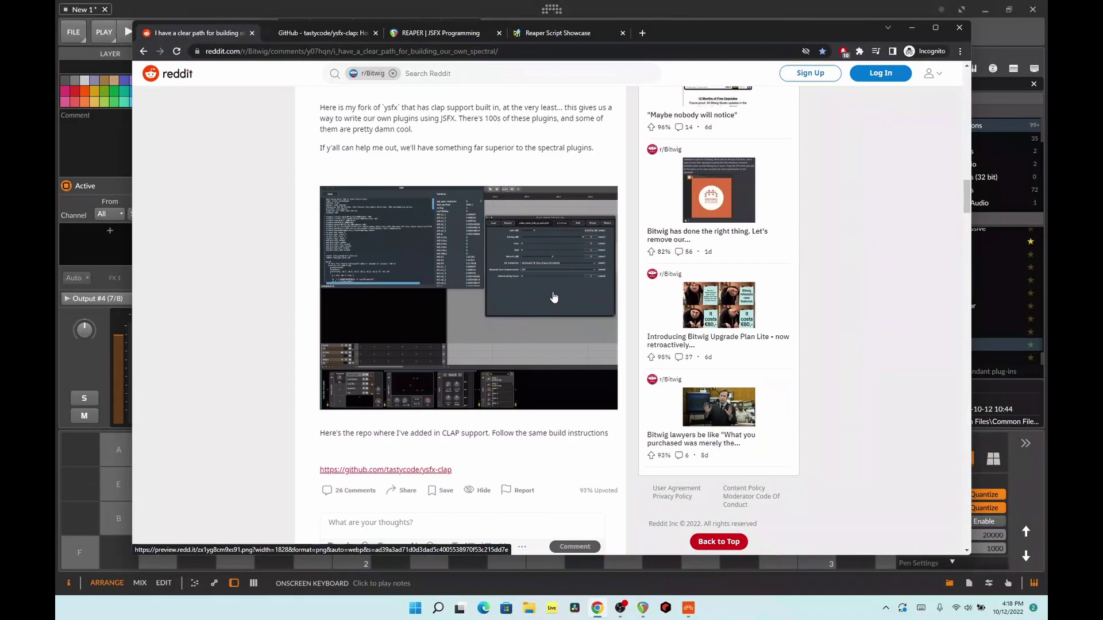
{"action": "left_click", "coordinate": [910, 28]}
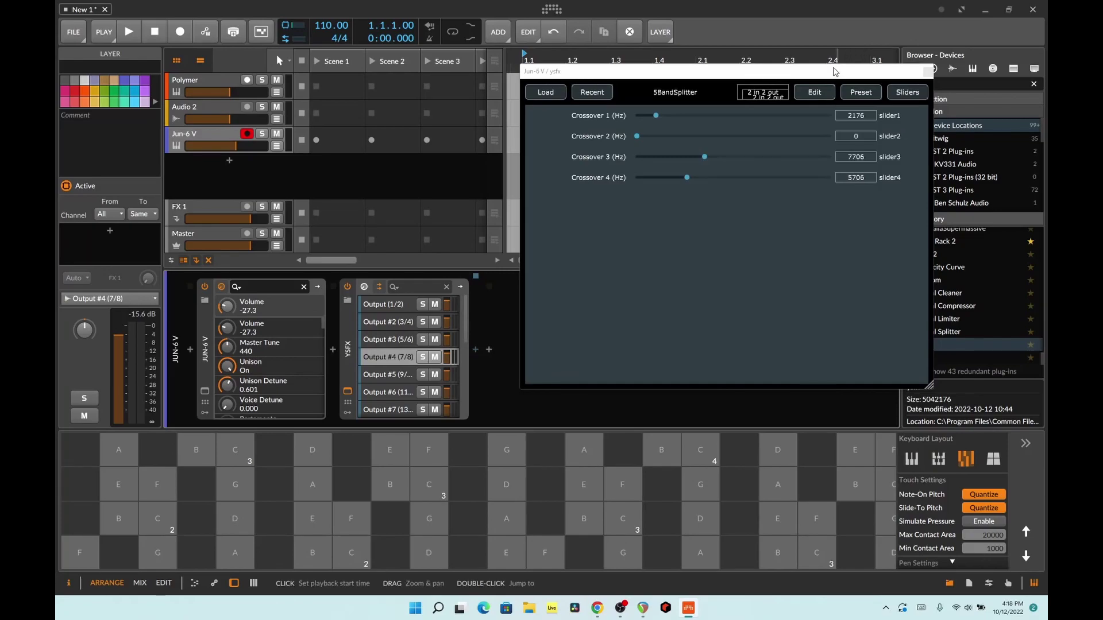
- Insert a Delay+ device in the Output #4 (7/8) chain of ysfx and play notes to hear it
{"action": "left_click", "coordinate": [505, 500]}
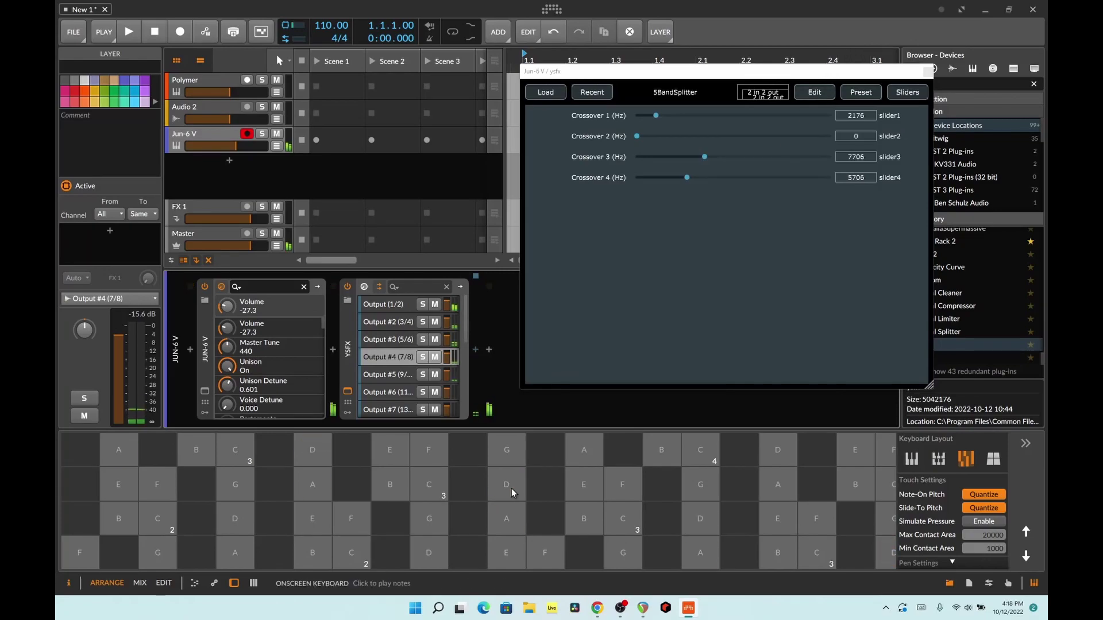
{"action": "left_click", "coordinate": [475, 350]}
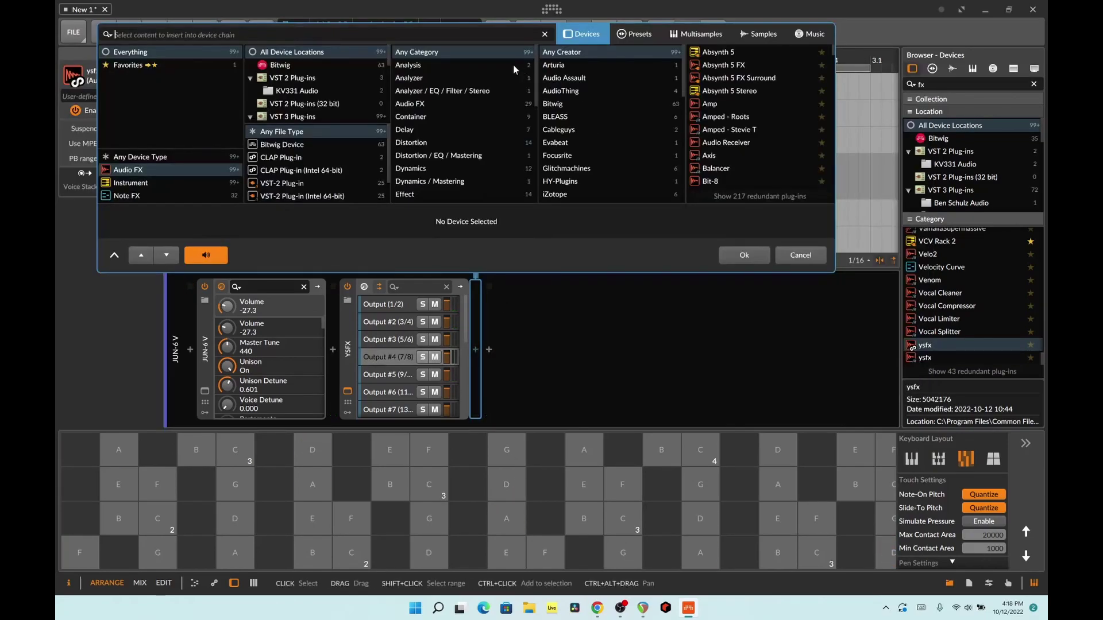
{"action": "type", "text": "del"}
{"action": "double_click", "coordinate": [702, 55]}
{"action": "left_click", "coordinate": [588, 505]}
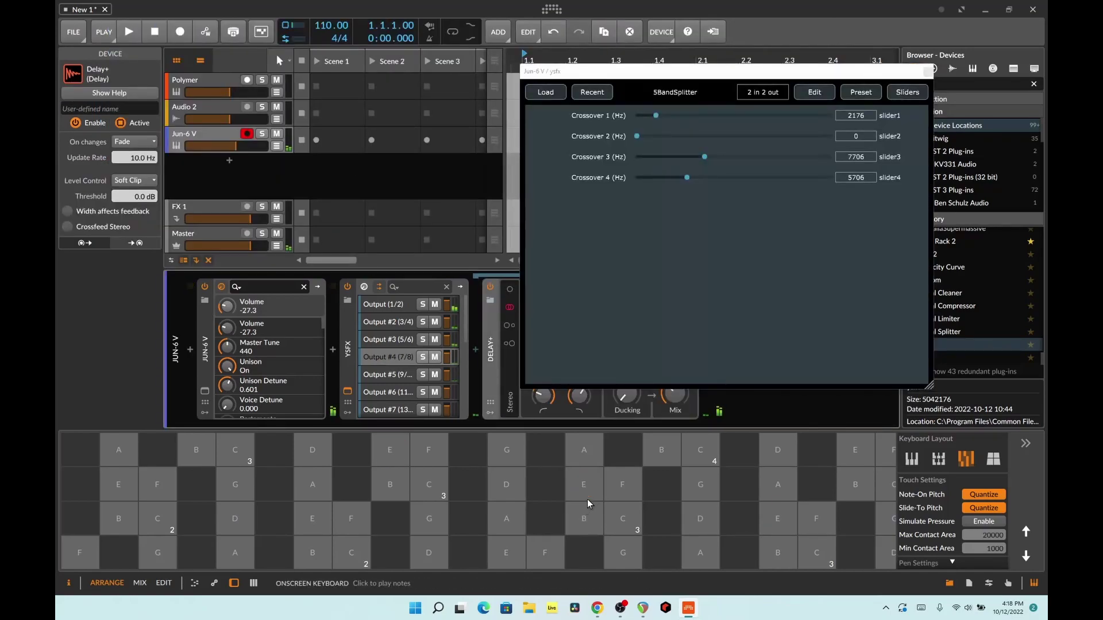
{"action": "left_click", "coordinate": [509, 520]}
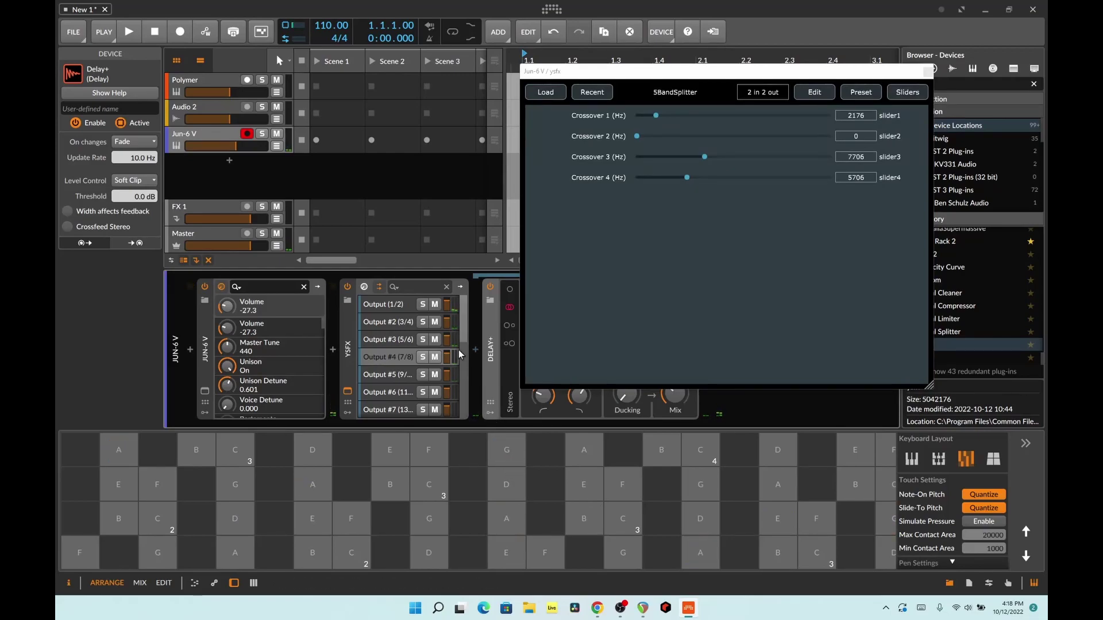
- Insert BLEASS Chorus in the Output #2 (3/4) chain and set its dry/wet mix to 100%
{"action": "left_click", "coordinate": [389, 321]}
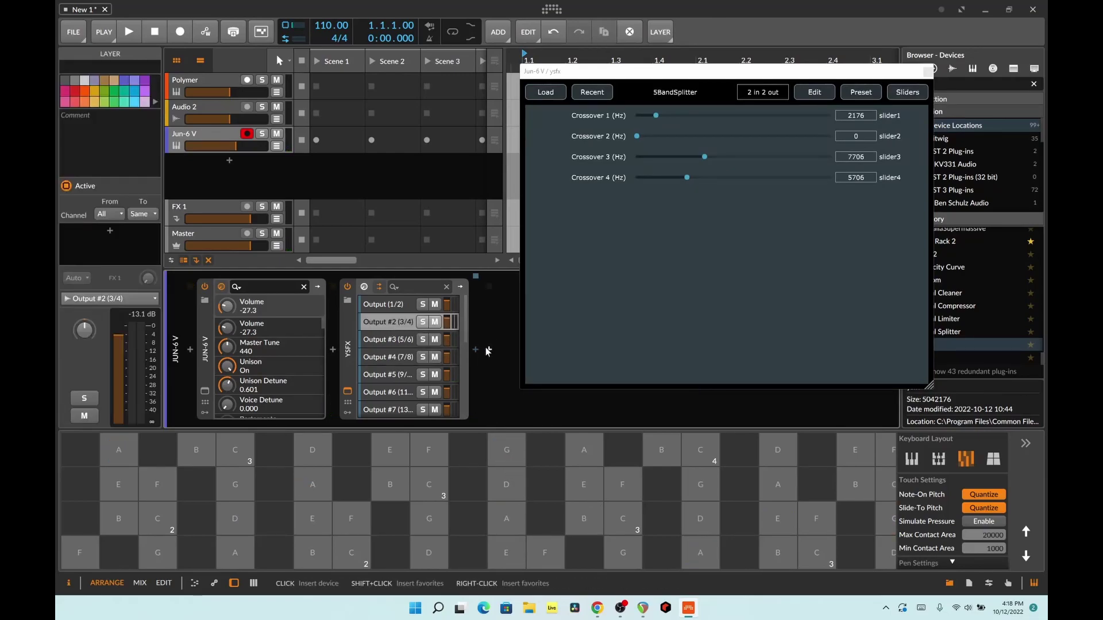
{"action": "left_click", "coordinate": [476, 349]}
{"action": "scroll", "coordinate": [747, 148], "scroll_direction": "down", "scroll_amount": 3}
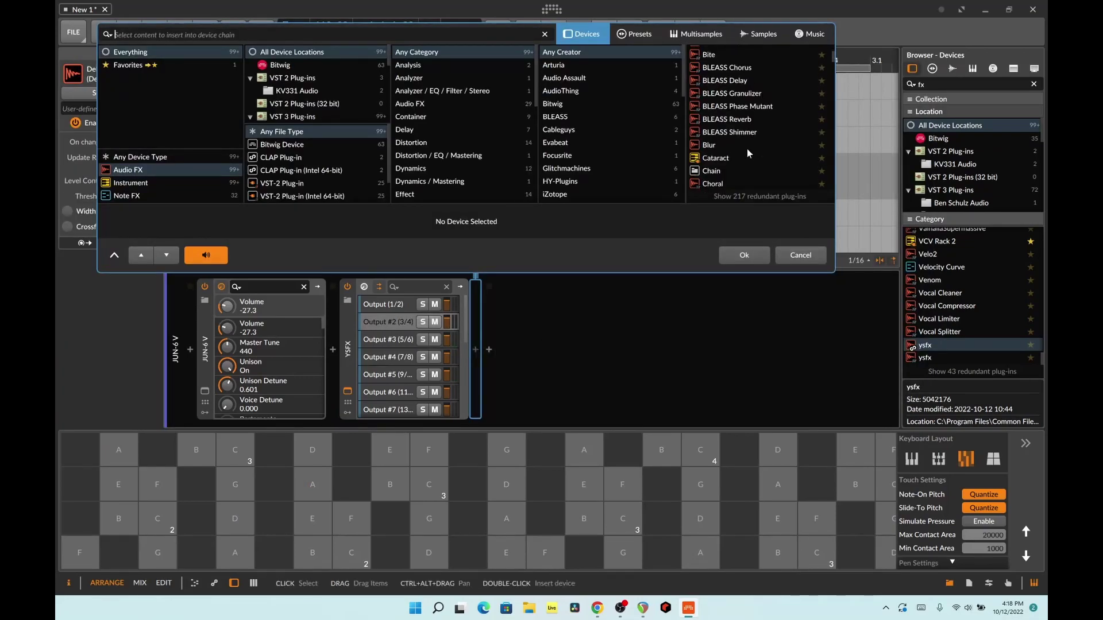
{"action": "double_click", "coordinate": [746, 69]}
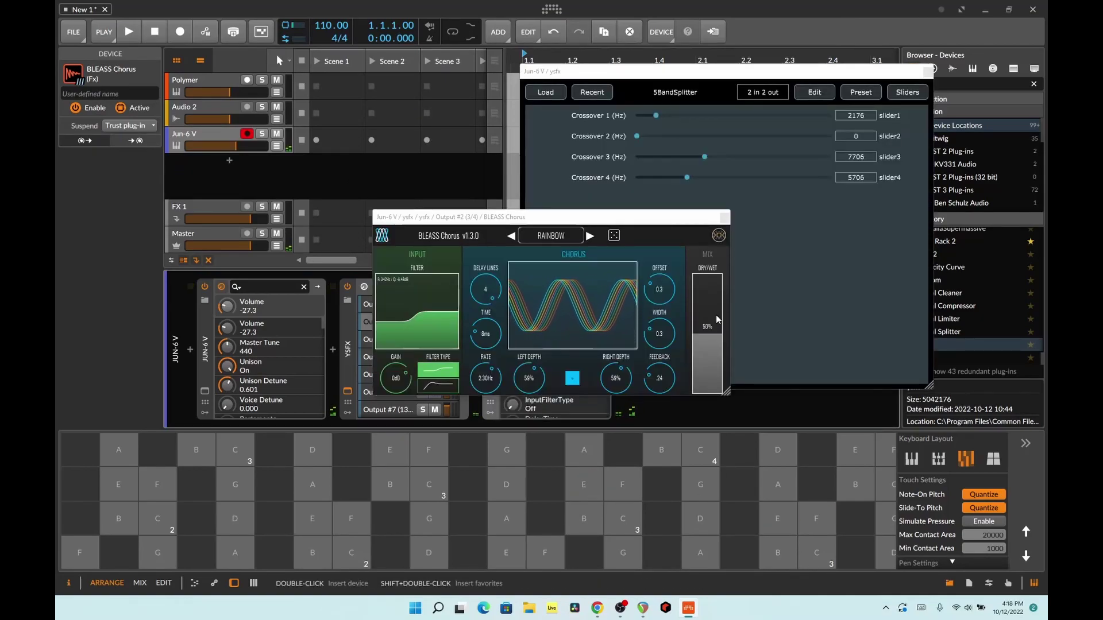
{"action": "left_click_drag", "start_coordinate": [716, 315], "coordinate": [711, 290]}
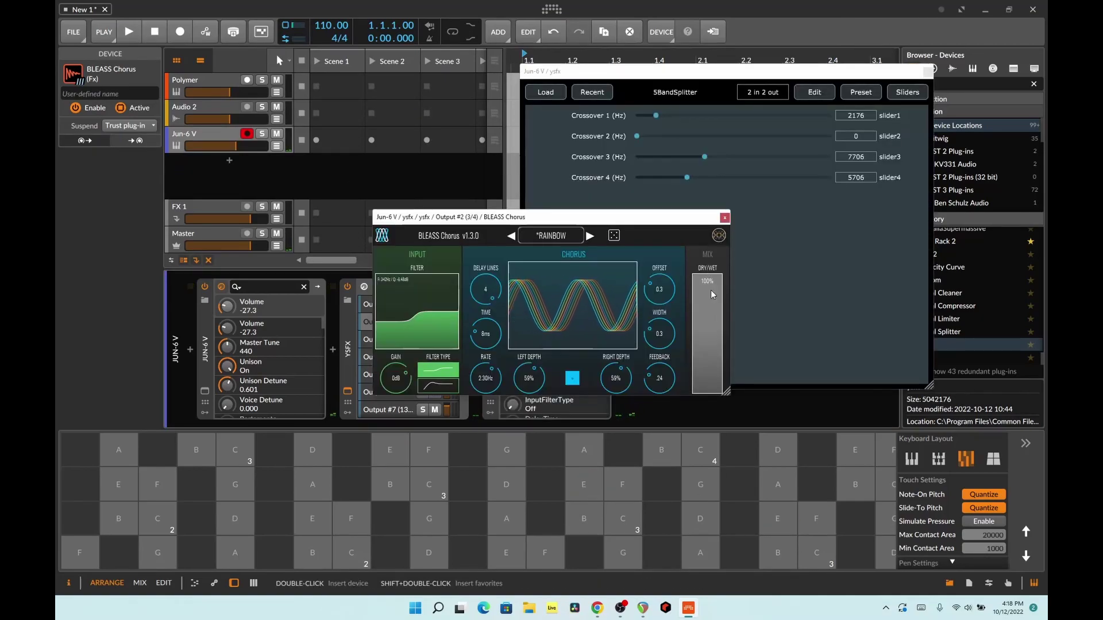
- Switch BLEASS Chorus to the SHORTVERB - SOI preset and play several notes to hear it
{"action": "left_click", "coordinate": [590, 236]}
{"action": "left_click", "coordinate": [700, 484]}
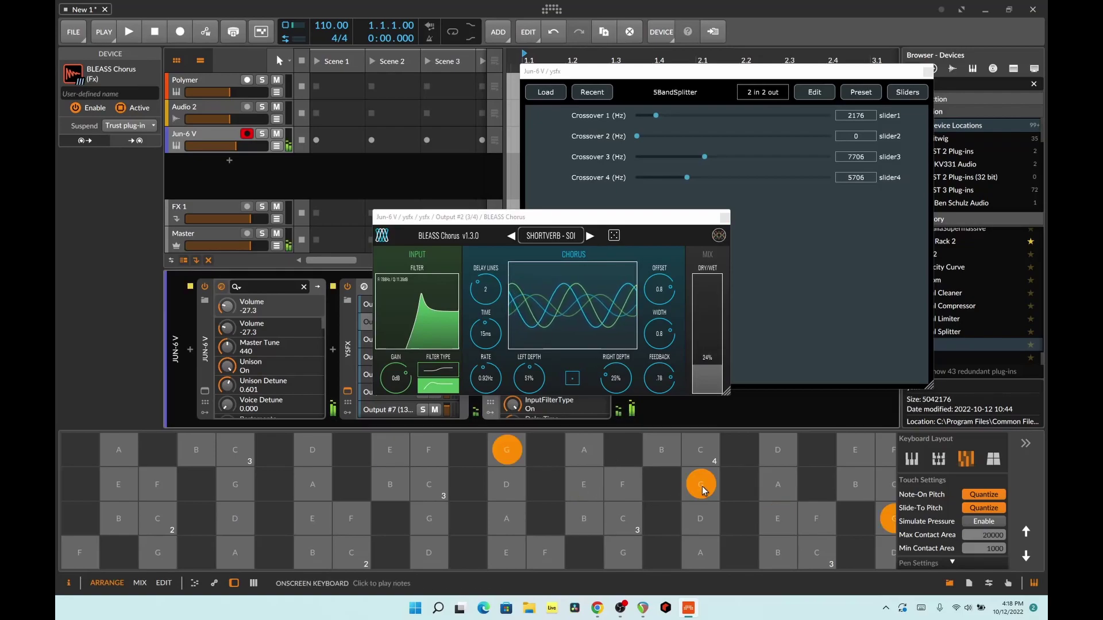
{"action": "left_click", "coordinate": [701, 519]}
{"action": "left_click", "coordinate": [702, 552]}
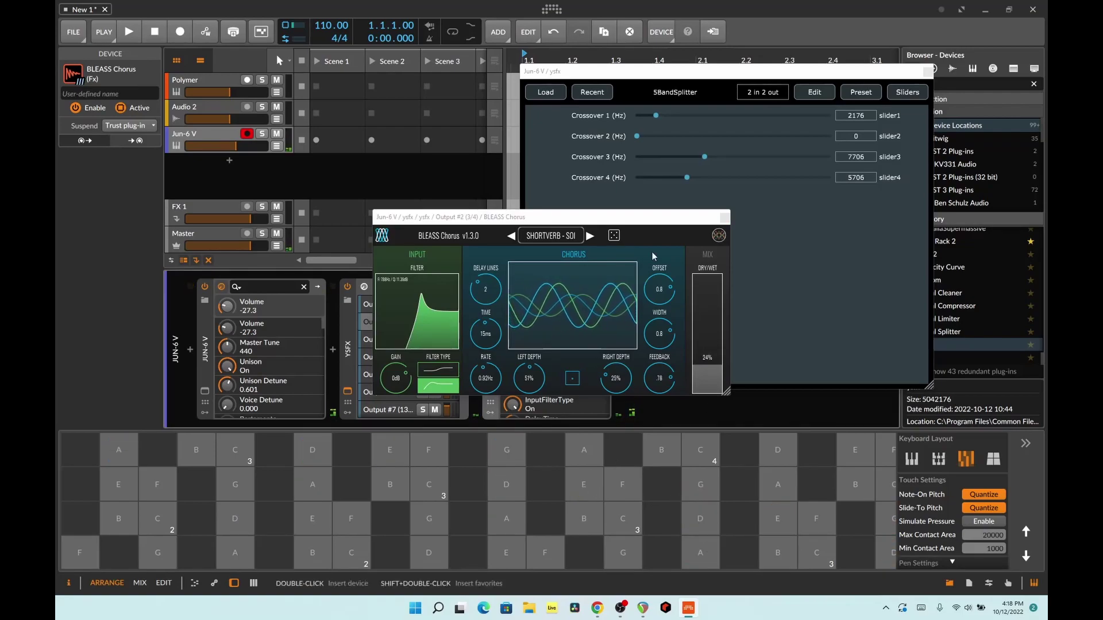
{"action": "left_click", "coordinate": [724, 217]}
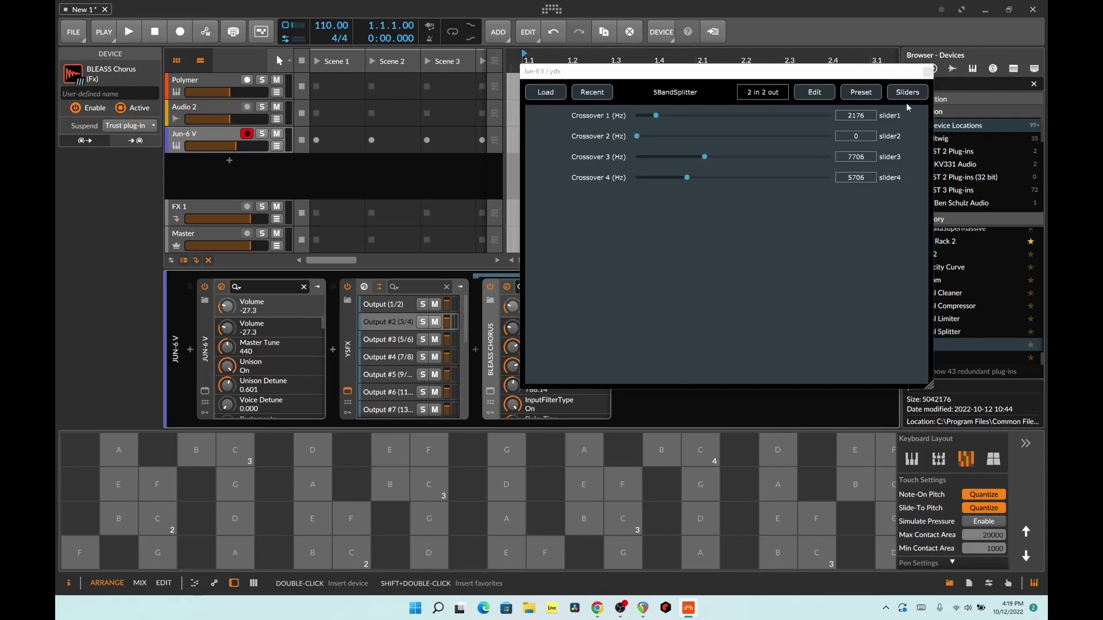
- Show the redundant plug-ins in the device browser and delete the ysfx device from the Jun-6 V track
{"action": "left_click", "coordinate": [927, 71]}
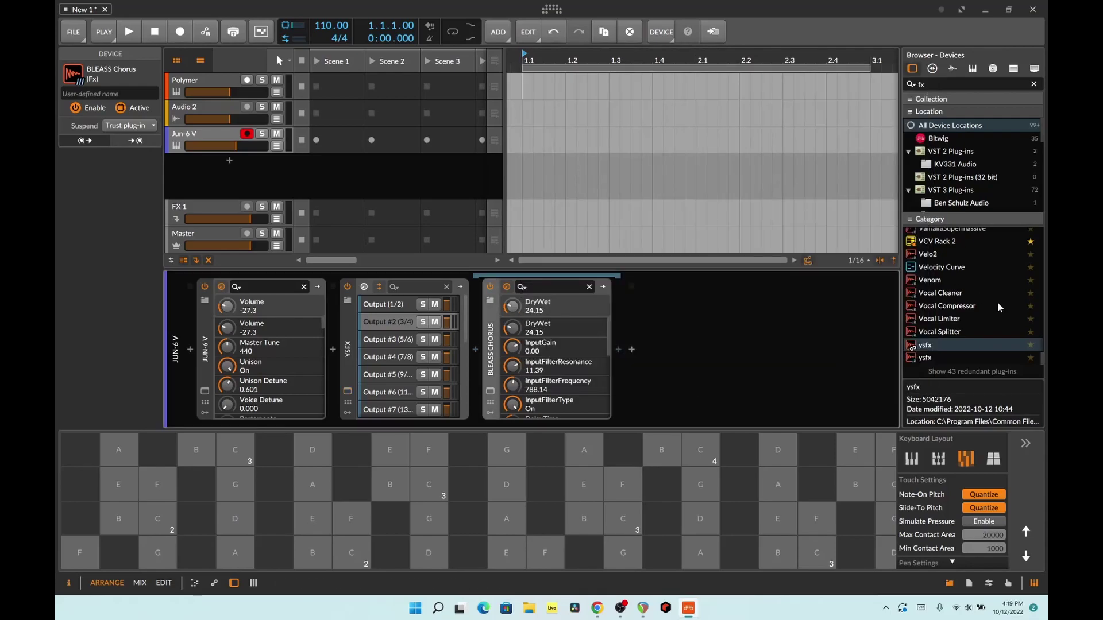
{"action": "left_click", "coordinate": [920, 367]}
{"action": "left_click", "coordinate": [344, 362]}
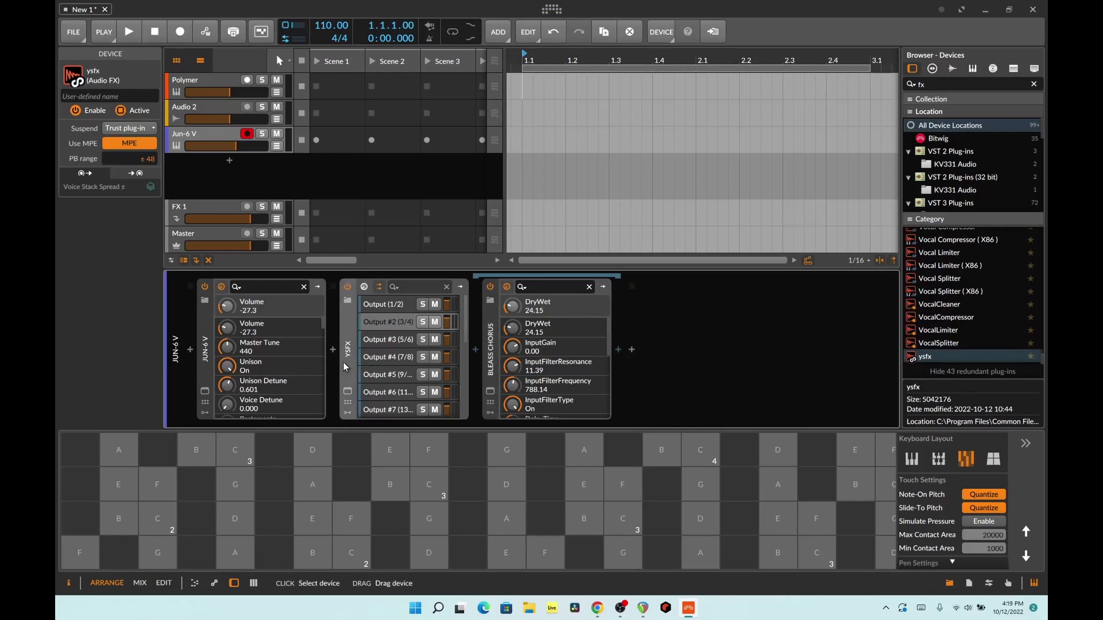
{"action": "key", "text": "Delete"}
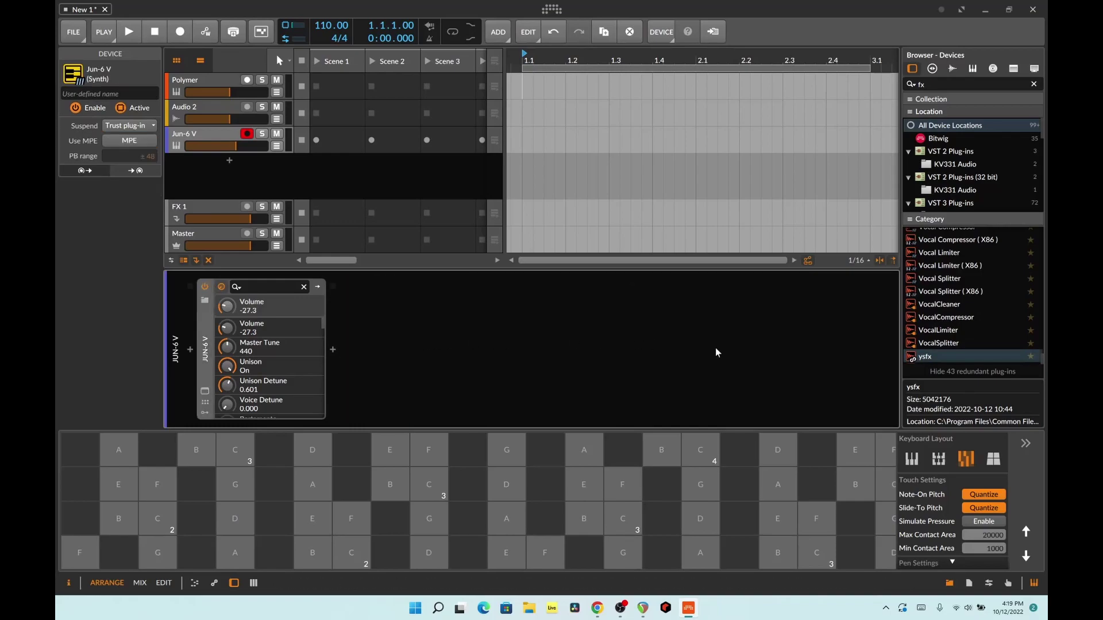
- Insert the non-CLAP ysfx plug-in from the device browser after Jun-6 V on its track
{"action": "scroll", "coordinate": [948, 353], "scroll_direction": "down", "scroll_amount": 1}
{"action": "left_click", "coordinate": [931, 360]}
{"action": "double_click", "coordinate": [931, 361]}
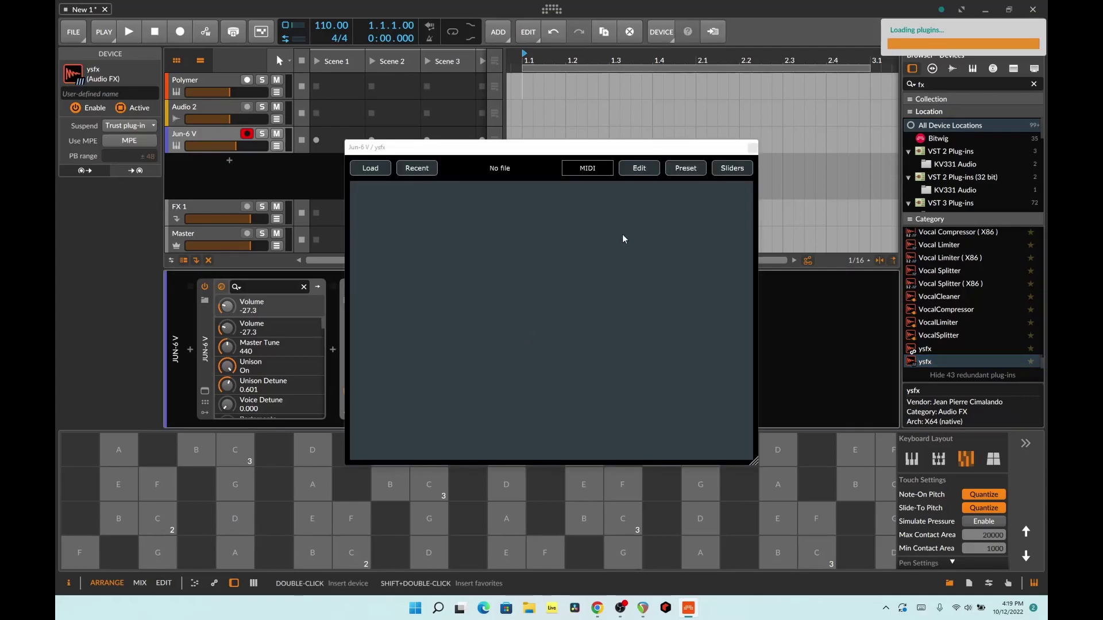
- Load the delay effect from REAPER's Effects/delay folder into ysfx and play notes to hear it
{"action": "left_click", "coordinate": [372, 169]}
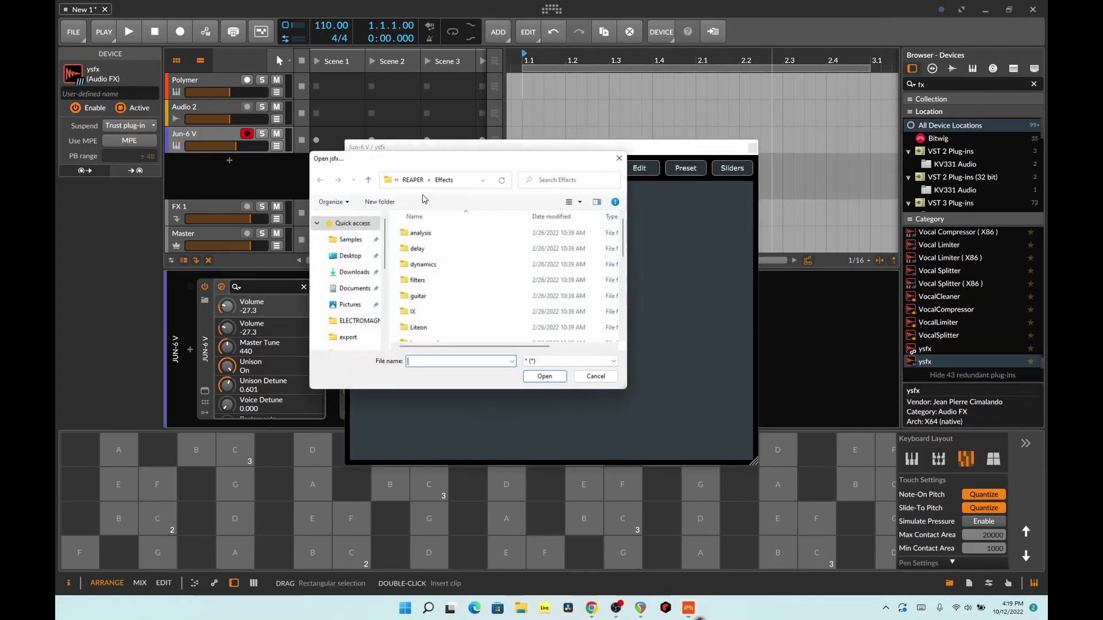
{"action": "double_click", "coordinate": [430, 250]}
{"action": "left_click", "coordinate": [417, 232]}
{"action": "left_click", "coordinate": [547, 378]}
{"action": "left_click", "coordinate": [515, 517]}
{"action": "left_click_drag", "start_coordinate": [479, 147], "coordinate": [649, 142]}
{"action": "left_click", "coordinate": [505, 482]}
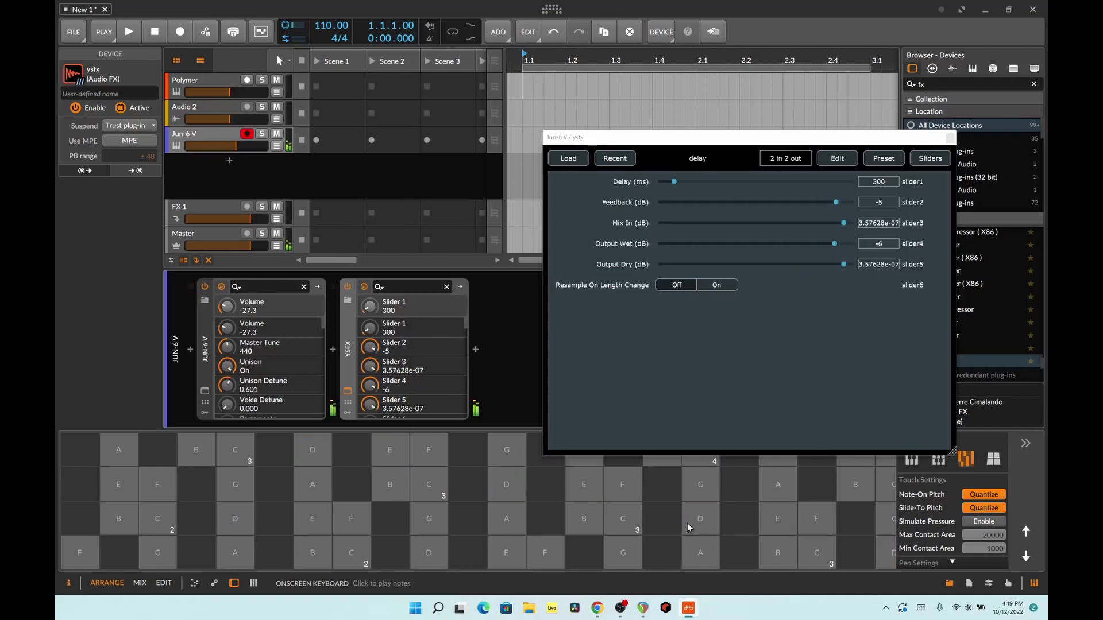
- Load the delay_sustain effect into ysfx and play notes to hear it
{"action": "left_click", "coordinate": [568, 158]}
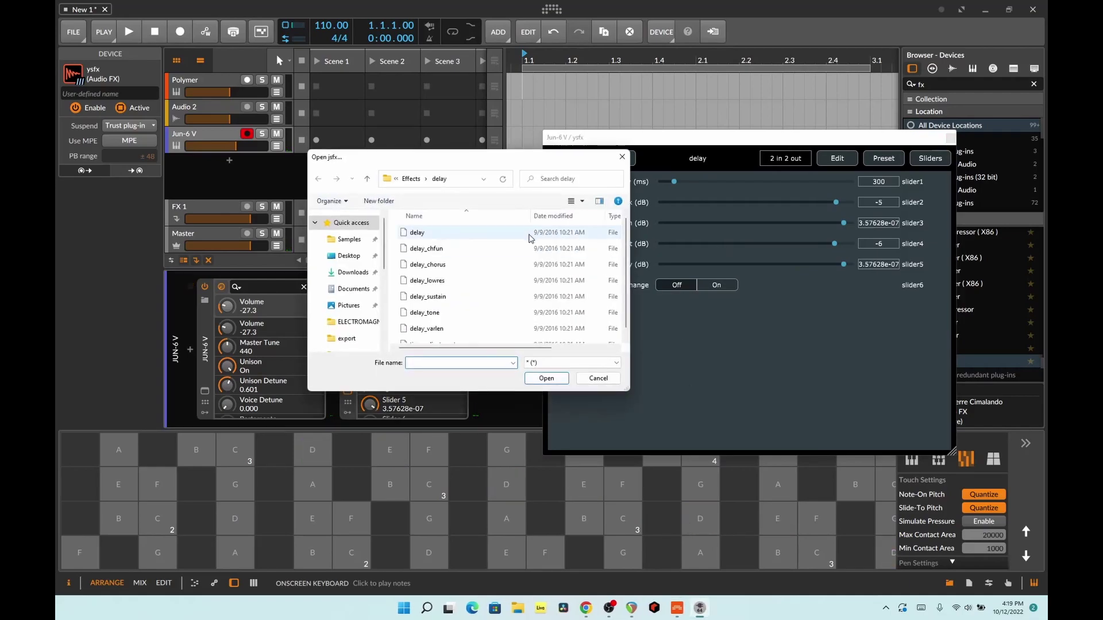
{"action": "double_click", "coordinate": [482, 296]}
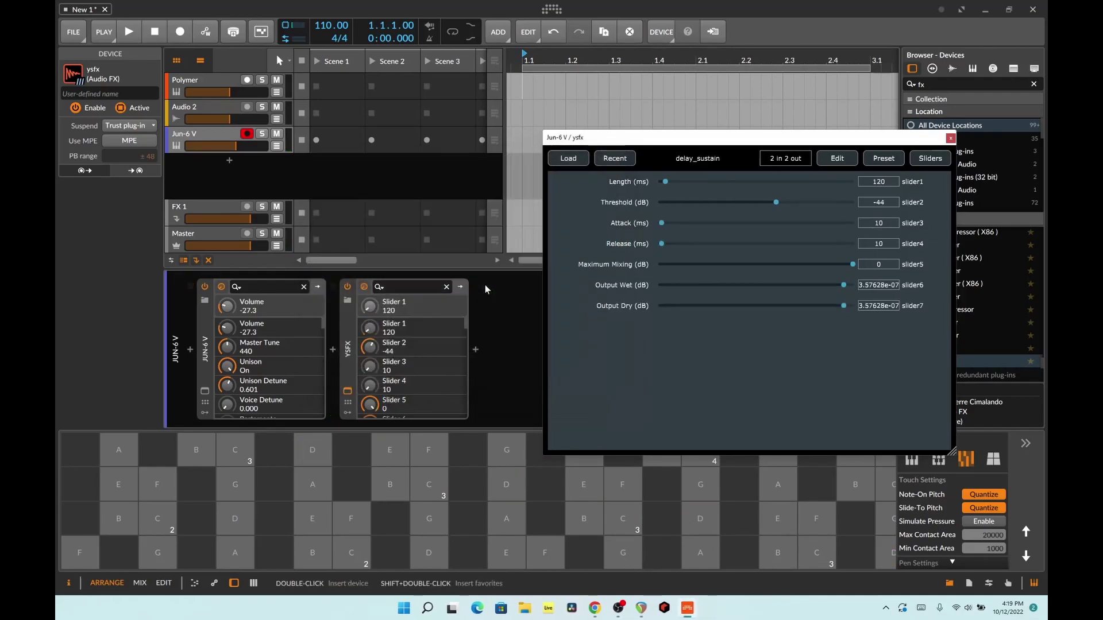
{"action": "left_click", "coordinate": [509, 490]}
{"action": "left_click", "coordinate": [508, 499]}
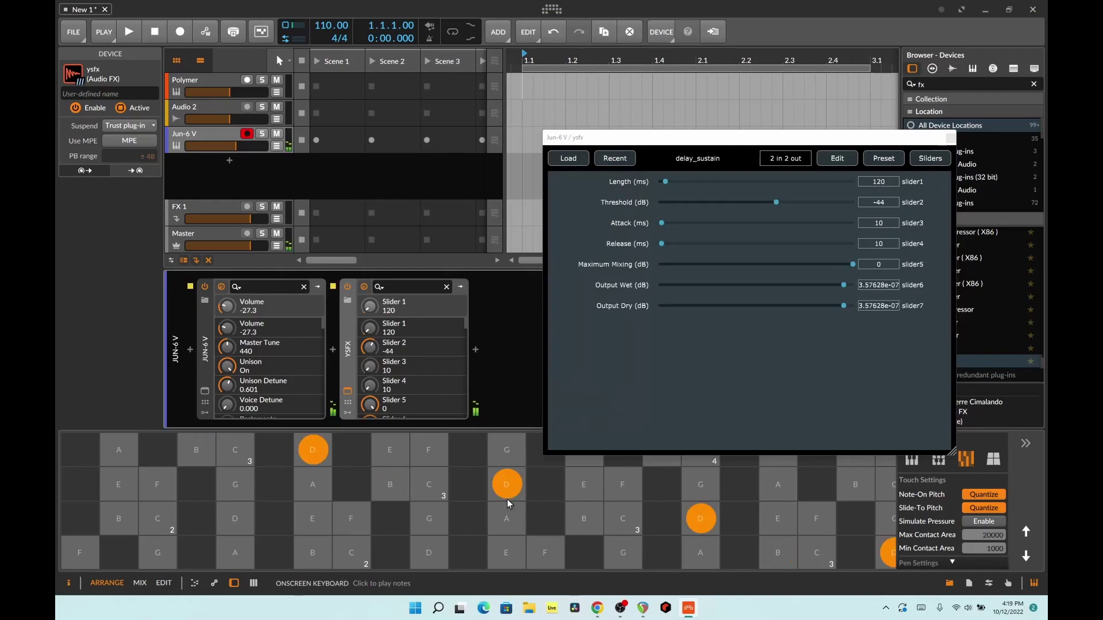
- Load the delay_varlen effect into ysfx and play notes to hear it
{"action": "left_click", "coordinate": [568, 158]}
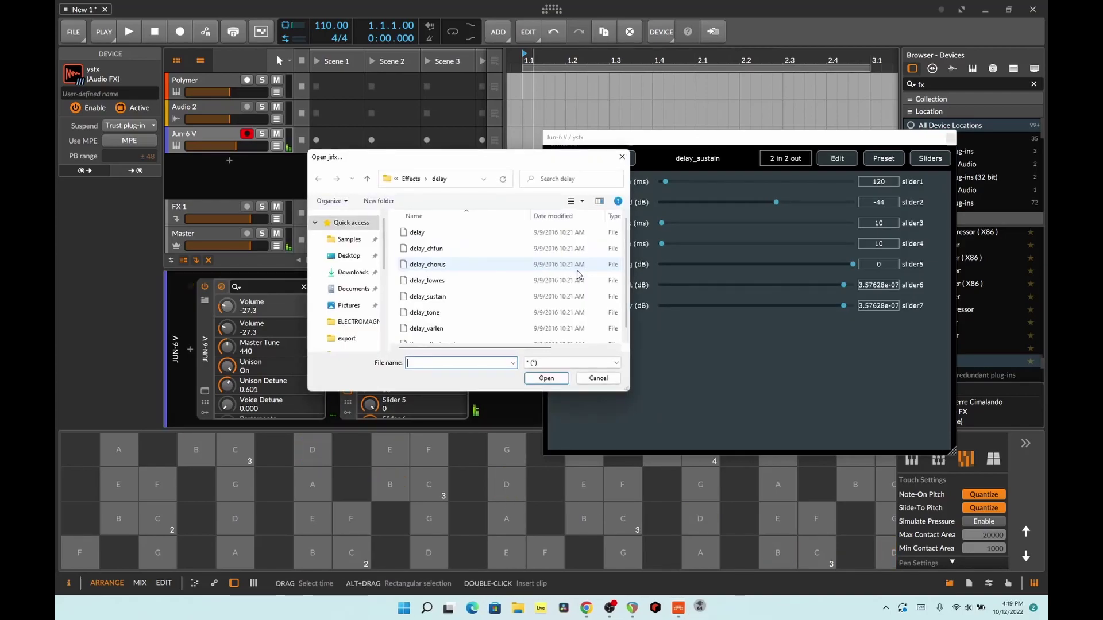
{"action": "double_click", "coordinate": [428, 328]}
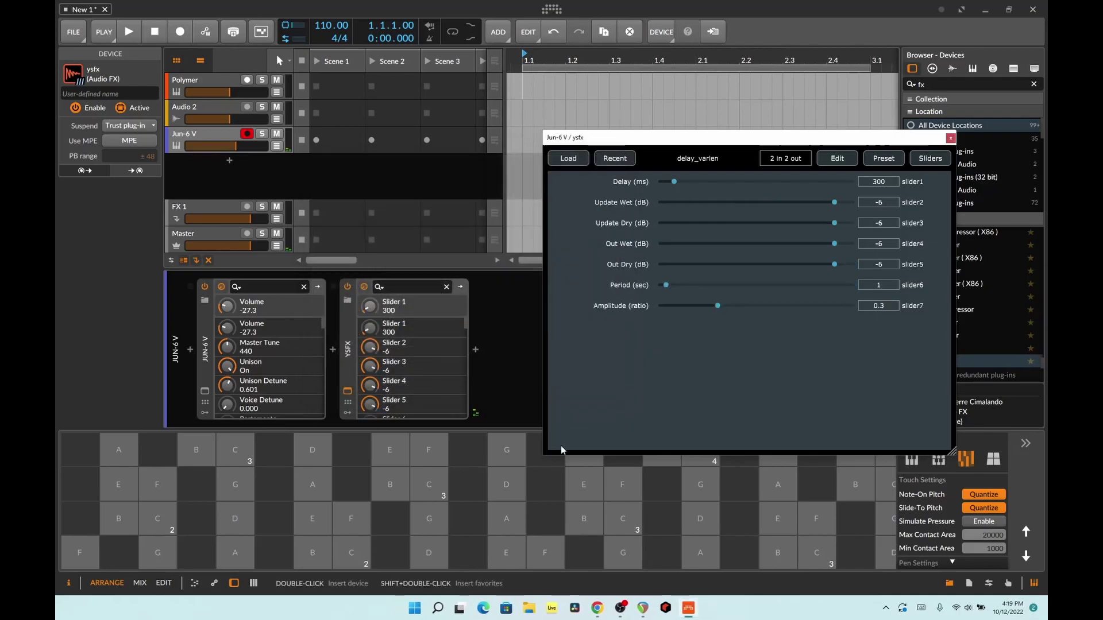
{"action": "left_click", "coordinate": [621, 496]}
{"action": "left_click", "coordinate": [703, 508]}
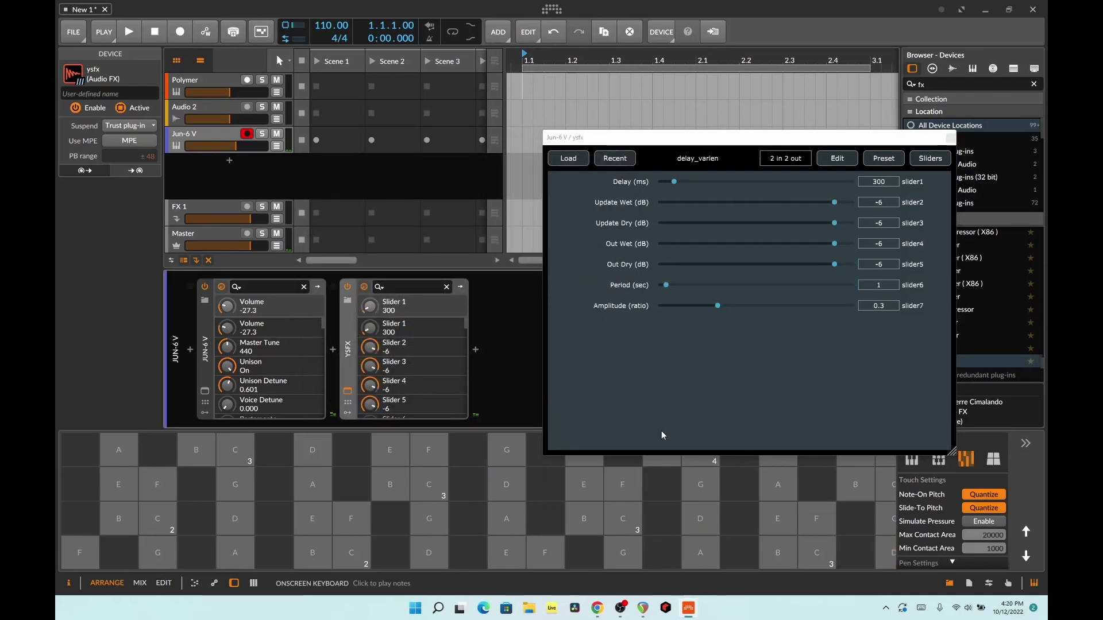
- Lower delay_varlen's Out Wet to -71 dB, play a note, and raise it to -26 dB
{"action": "left_click", "coordinate": [830, 244]}
{"action": "left_click_drag", "start_coordinate": [830, 253], "coordinate": [736, 253]}
{"action": "left_click", "coordinate": [625, 490]}
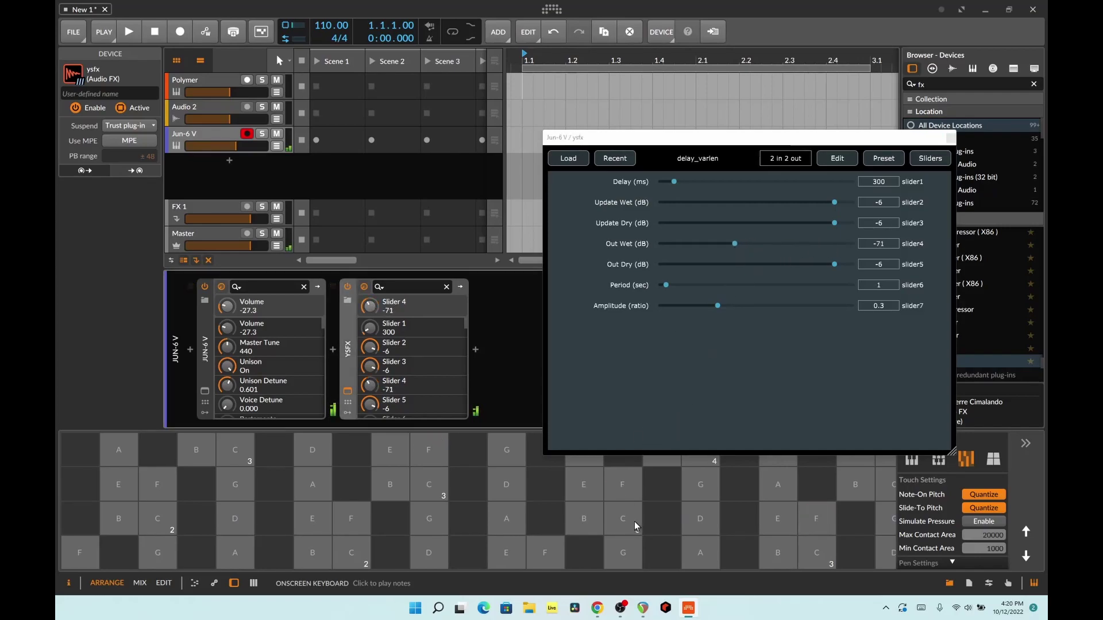
{"action": "left_click_drag", "start_coordinate": [735, 243], "coordinate": [803, 244]}
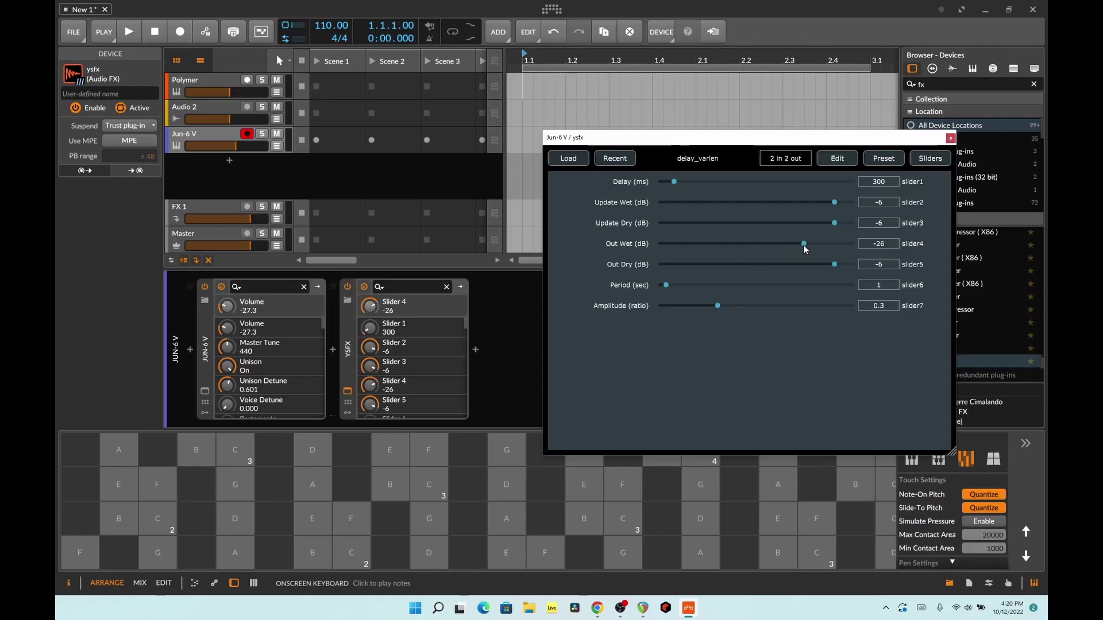
- Set the Amplitude ratio to 0.531 and the Period to 10.501 sec, playing a note after each change
{"action": "left_click_drag", "start_coordinate": [732, 306], "coordinate": [760, 308]}
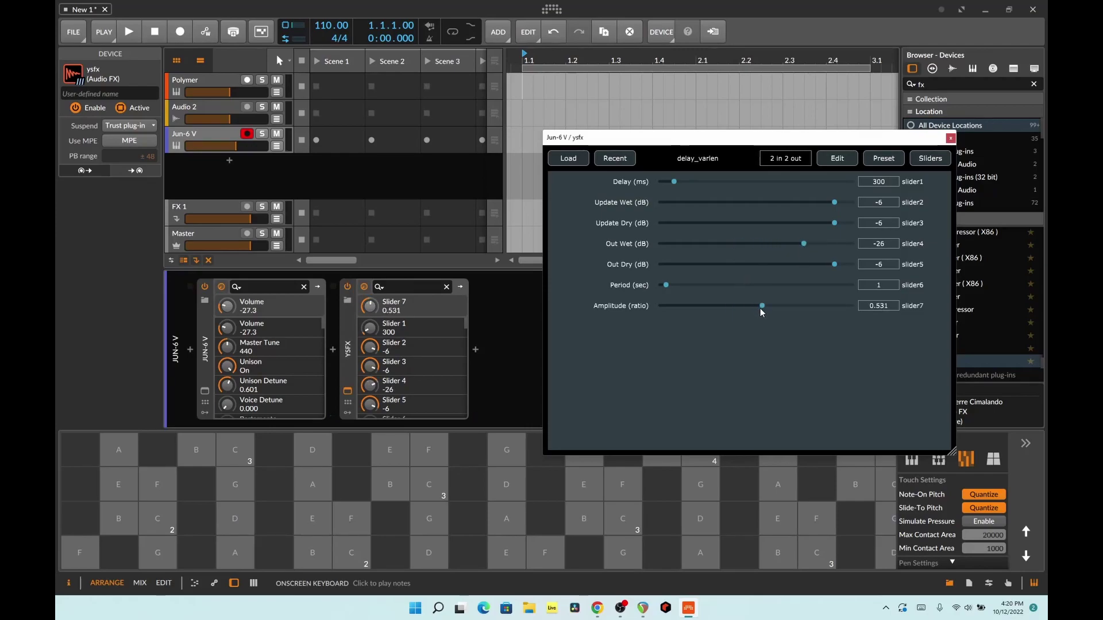
{"action": "left_click", "coordinate": [699, 498]}
{"action": "left_click_drag", "start_coordinate": [665, 285], "coordinate": [726, 287]}
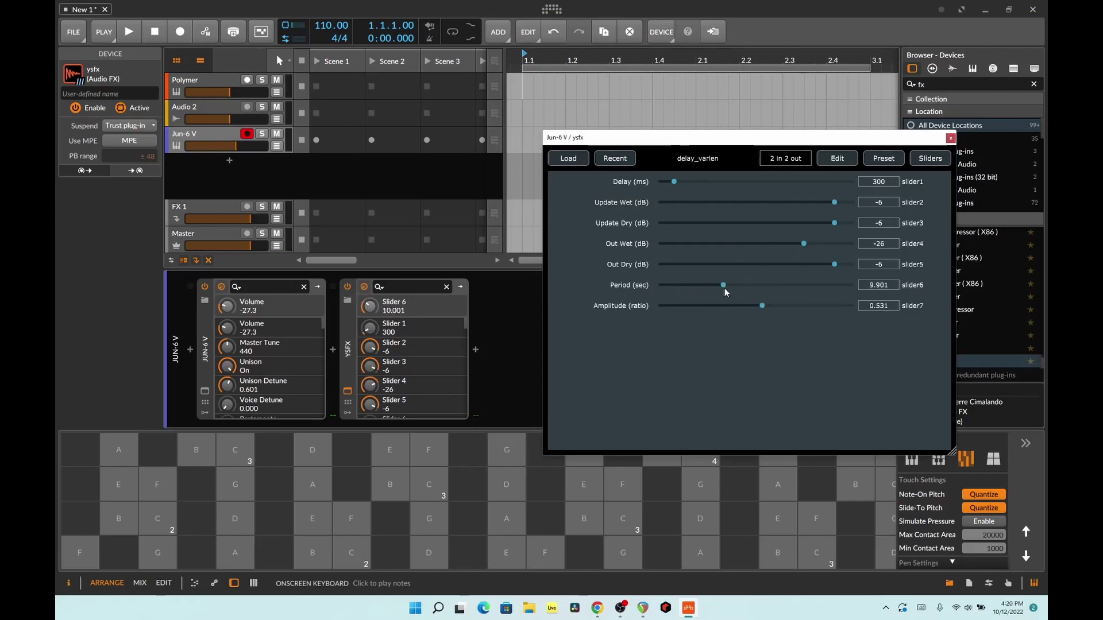
{"action": "left_click", "coordinate": [716, 472]}
- Raise Out Wet to 6 dB, reduce it to -5 dB, and play notes at each level to compare
{"action": "left_click_drag", "start_coordinate": [805, 242], "coordinate": [859, 245]}
{"action": "left_click", "coordinate": [706, 488]}
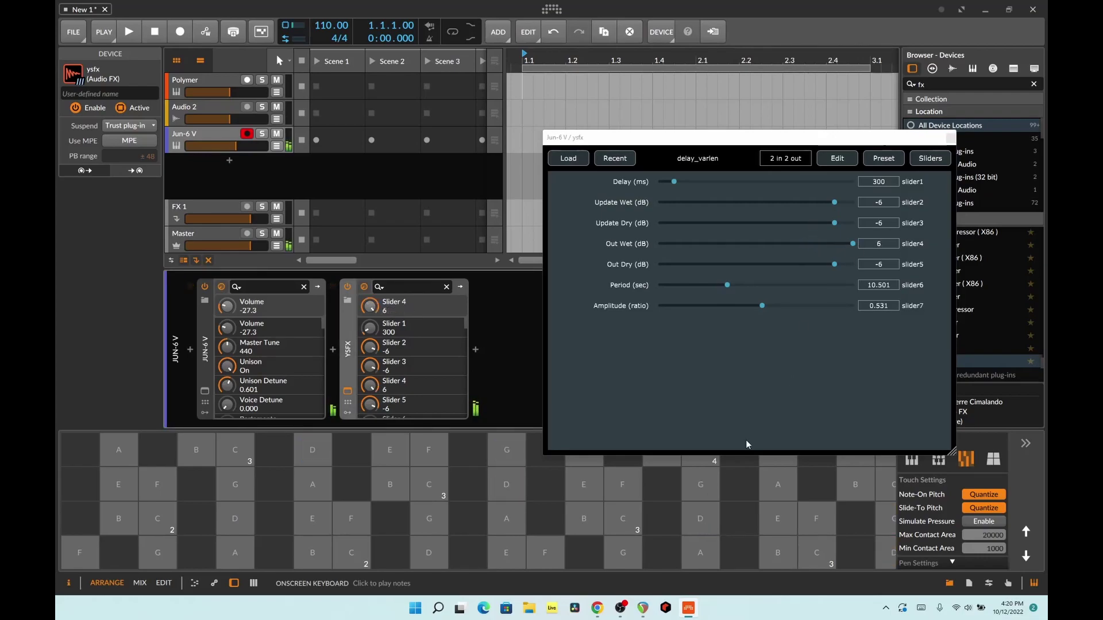
{"action": "left_click", "coordinate": [836, 243]}
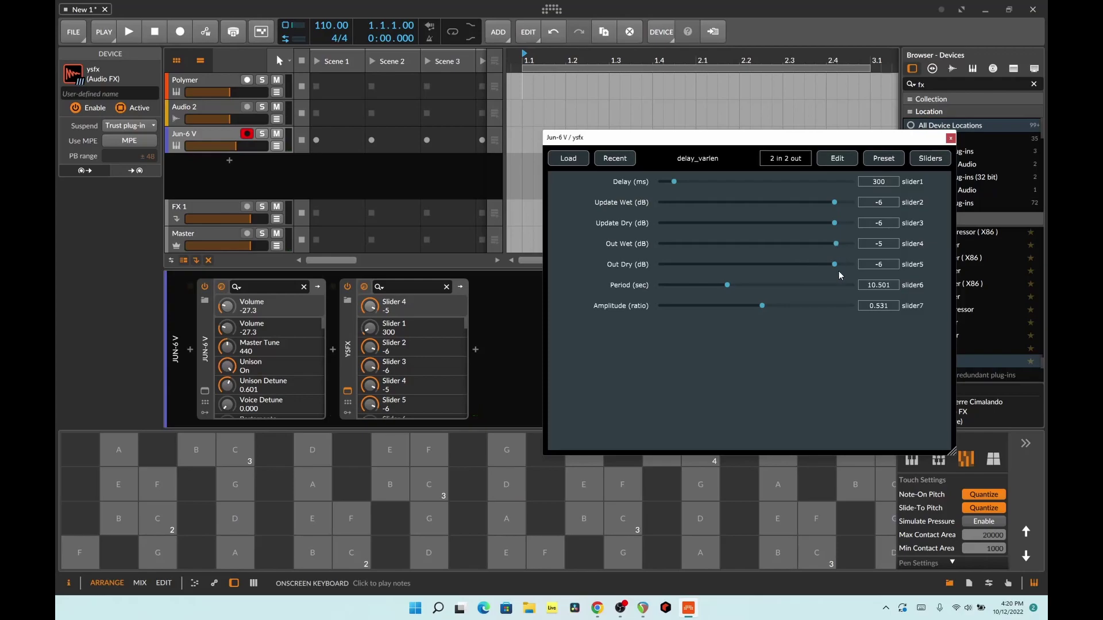
{"action": "left_click_drag", "start_coordinate": [661, 518], "coordinate": [642, 519]}
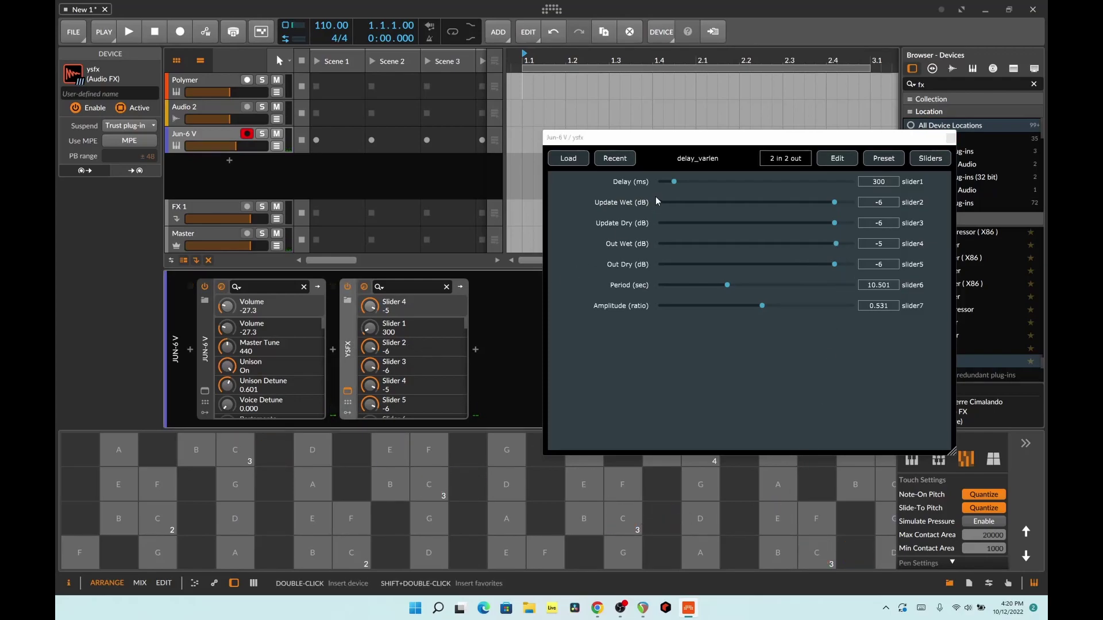
- Move the ysfx window clear of the YSFX device in the Jun-6 V chain
{"action": "left_click_drag", "start_coordinate": [659, 147], "coordinate": [510, 151]}
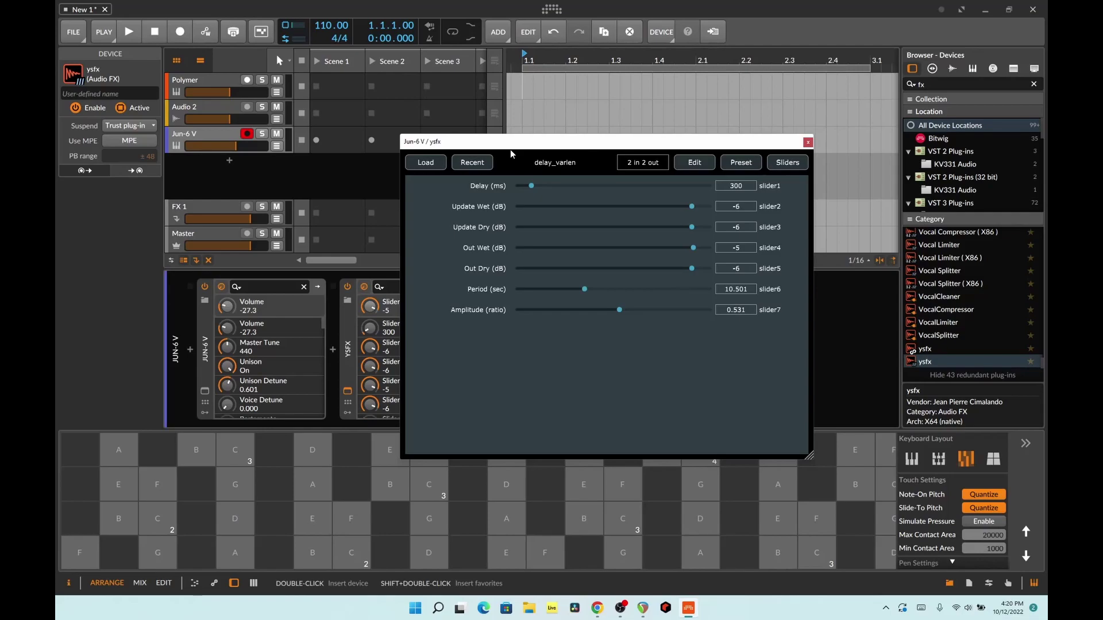
{"action": "mouse_move", "coordinate": [595, 609]}
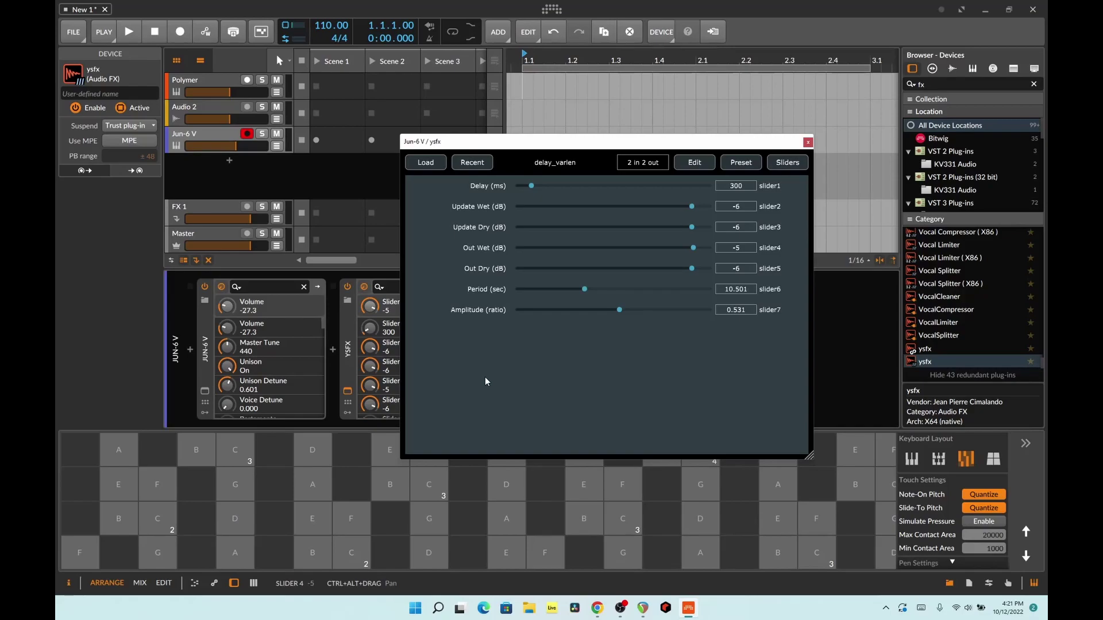
{"action": "left_click_drag", "start_coordinate": [492, 146], "coordinate": [598, 118]}
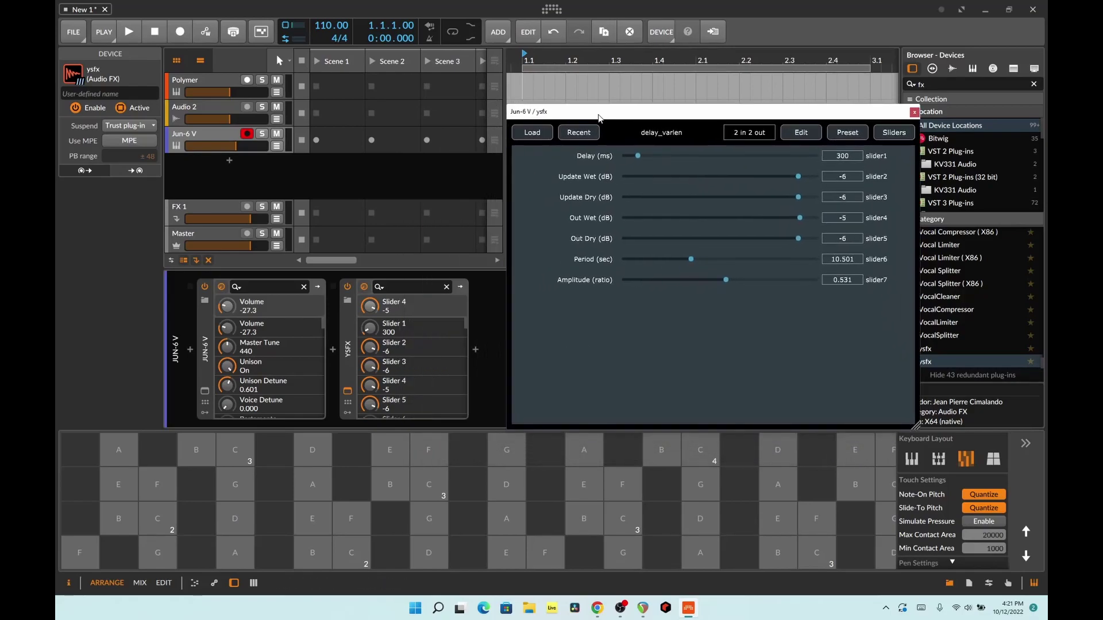